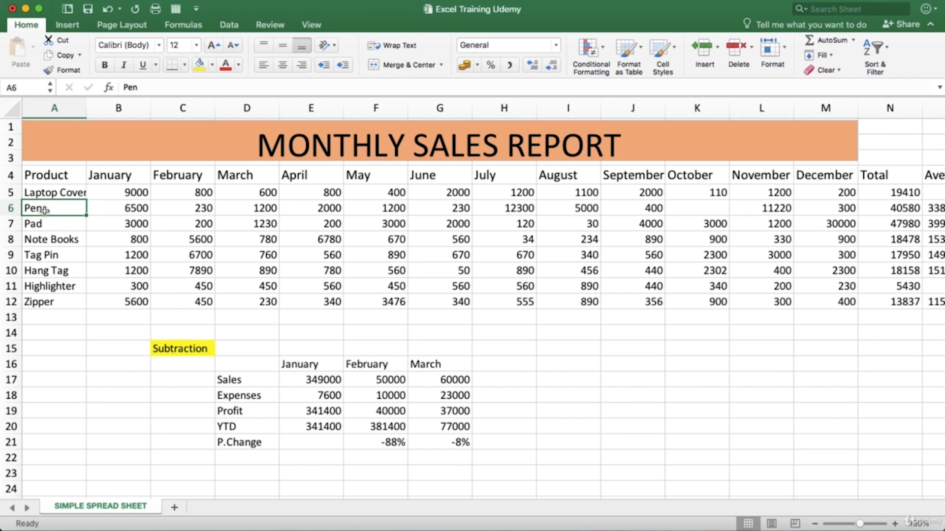
Step: Open the Pad label in cell A7 for editing and try the Alice font on it
left_click(44, 196)
left_click(40, 224)
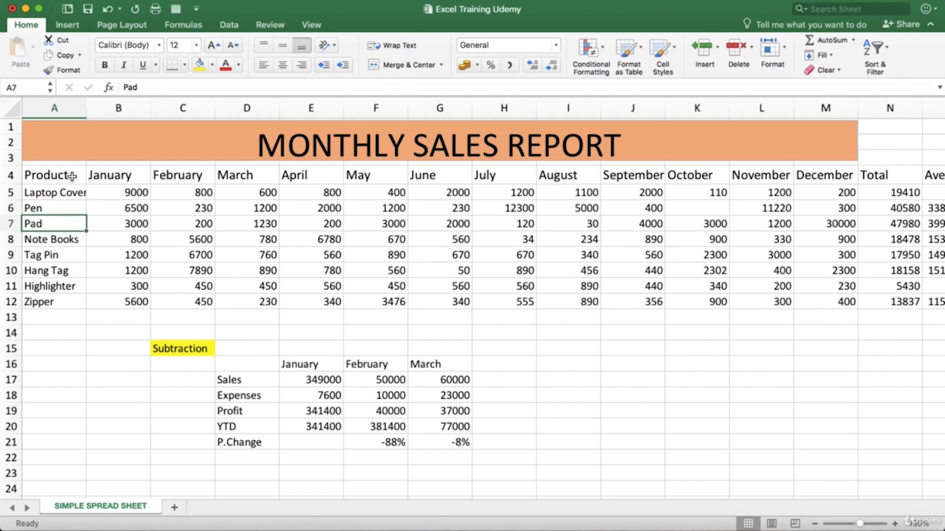
double_click(50, 224)
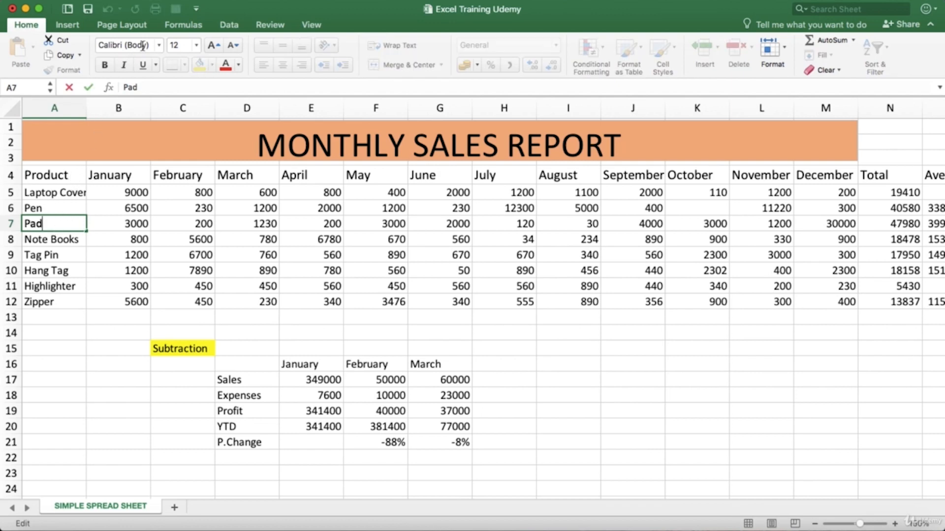
left_click(158, 46)
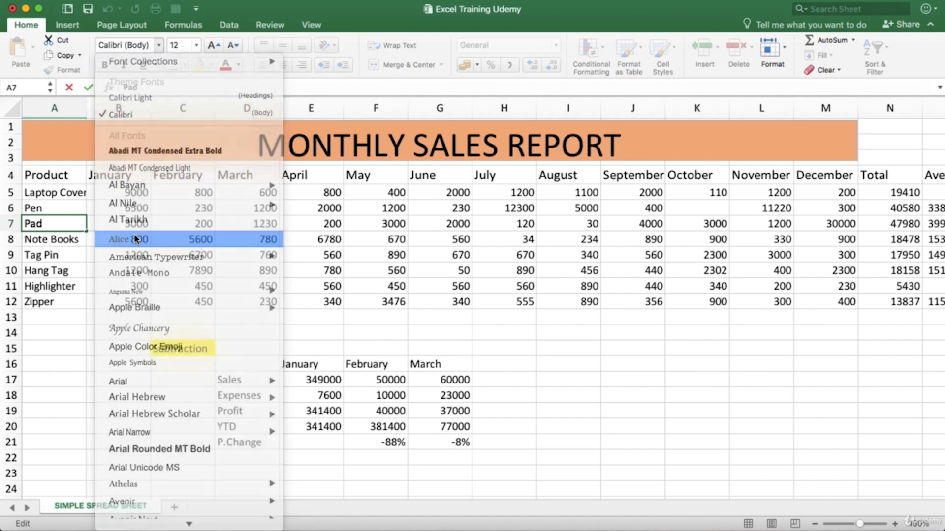
left_click(134, 238)
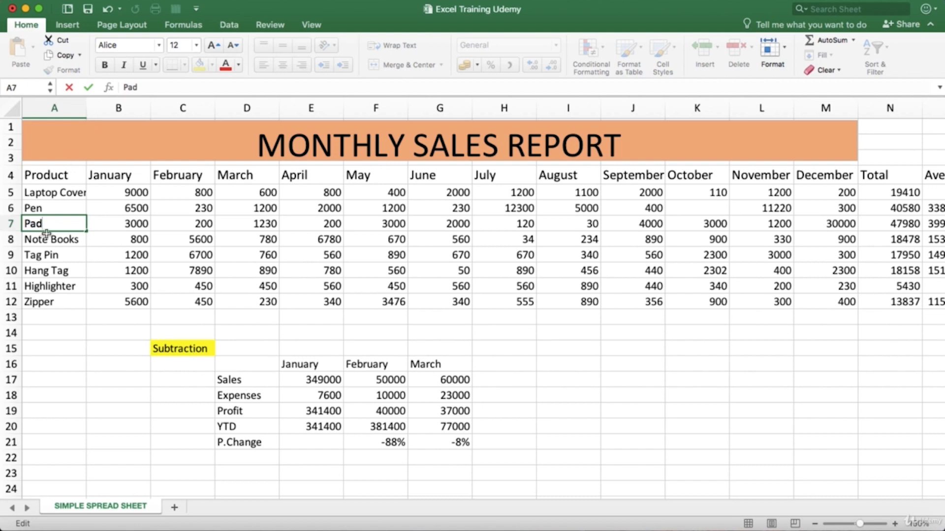
Step: Select the text Pad in cell A7 and try the fonts Apple Chancery and Apple Color Emoji on it
left_click_drag(43, 224, 22, 224)
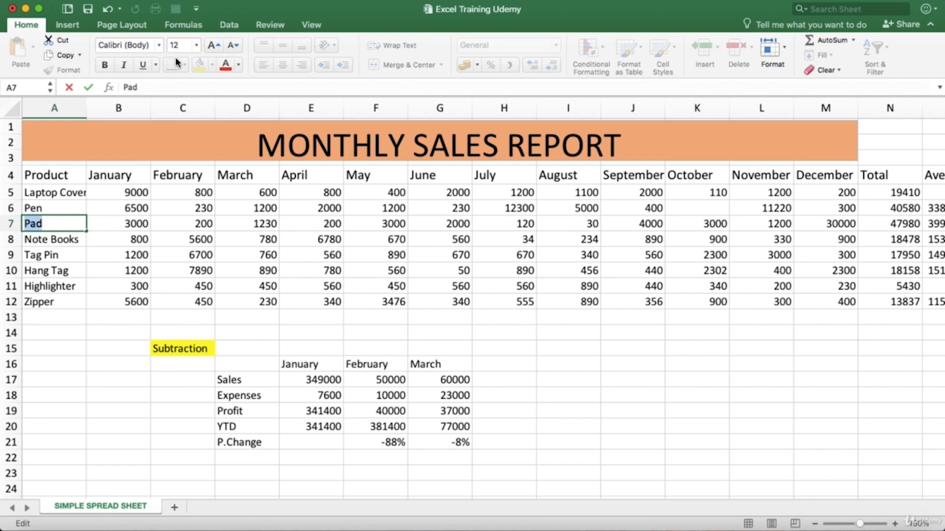
left_click(157, 44)
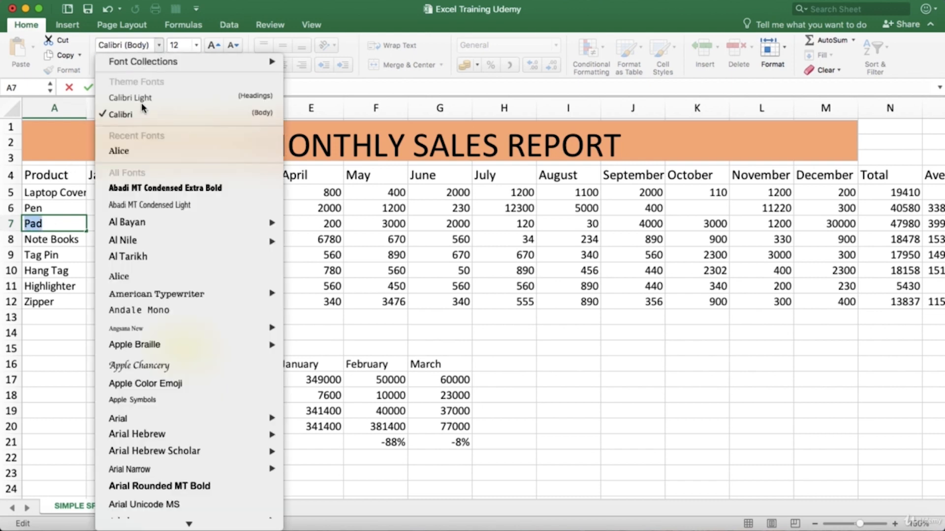
left_click(140, 364)
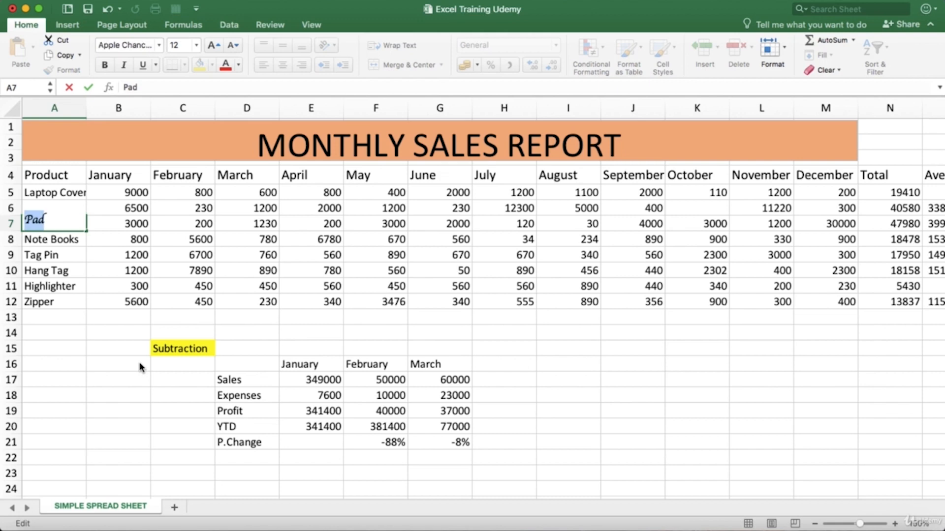
left_click(161, 45)
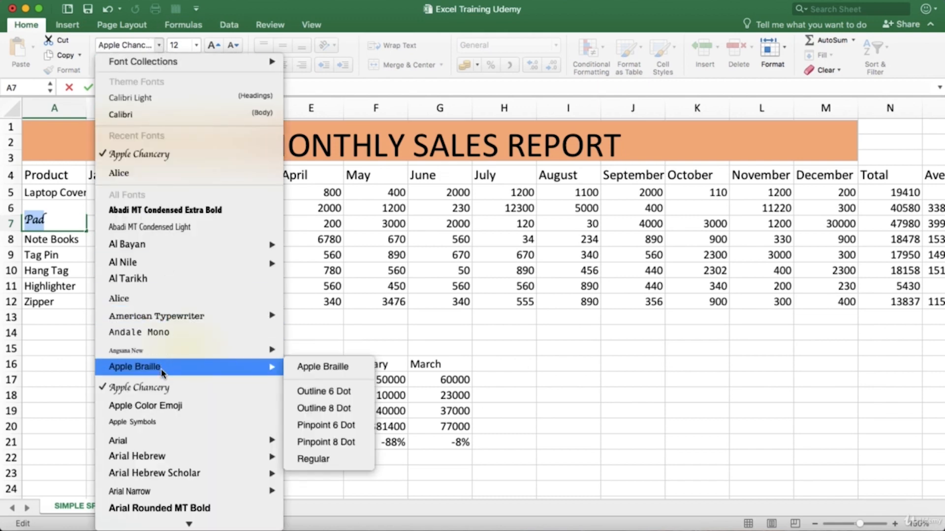
left_click(156, 404)
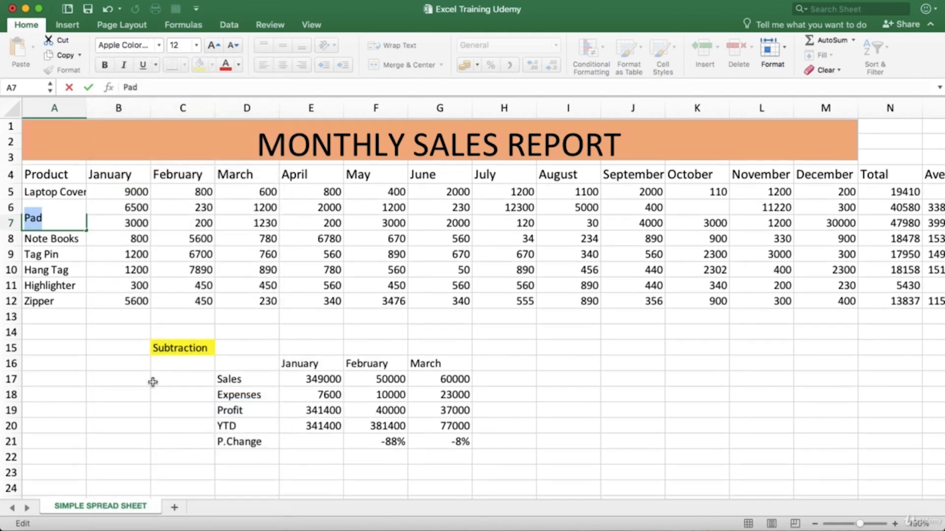
Step: Try Arial Rounded MT Bold on the text Pad in cell A7 and restore its font to Calibri (Body)
scroll(153, 382, "down", 2)
left_click(159, 45)
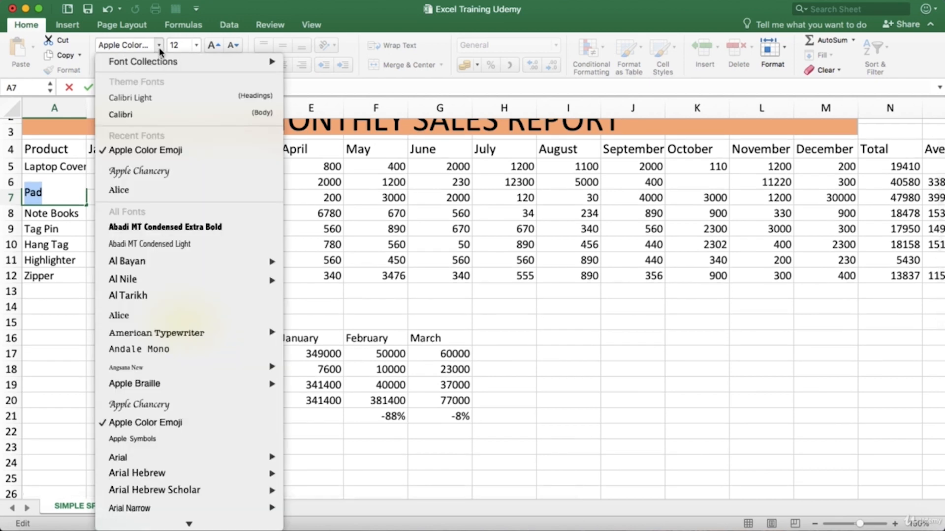
scroll(168, 443, "down", 3)
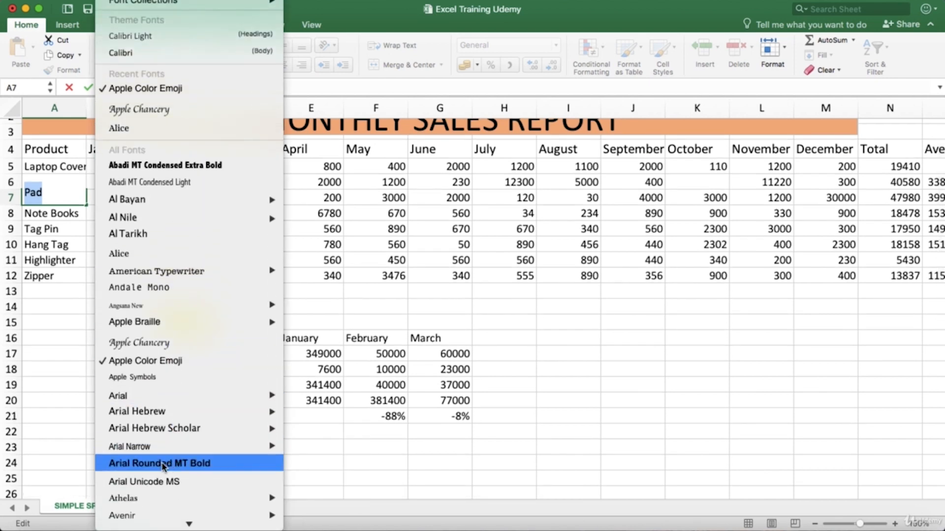
left_click(168, 463)
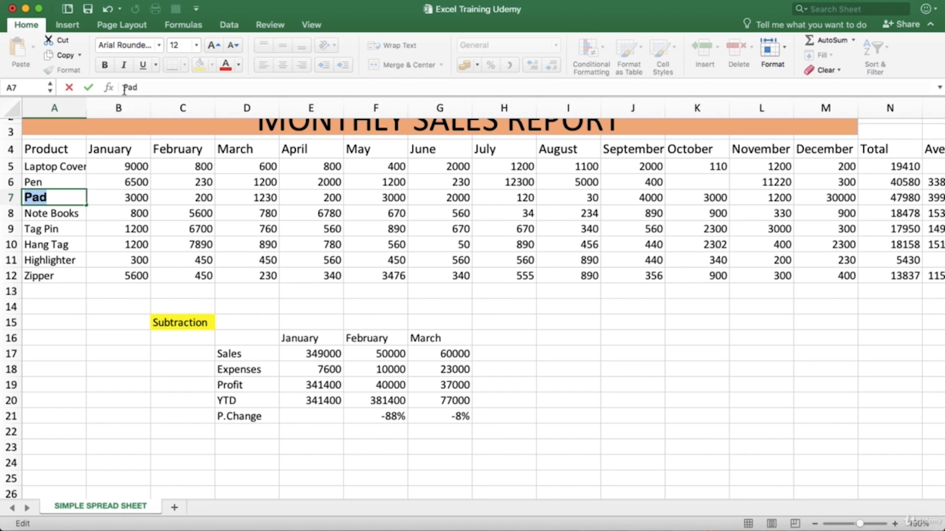
left_click(160, 45)
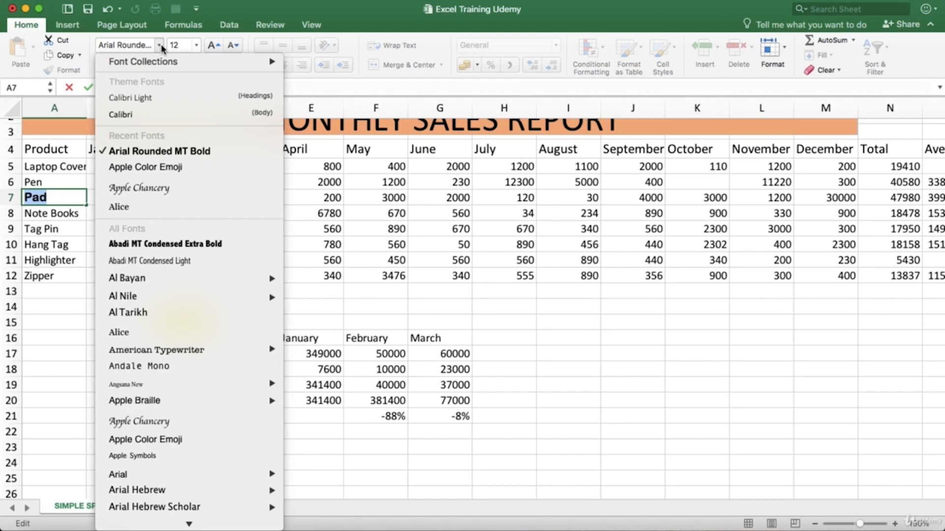
left_click(153, 113)
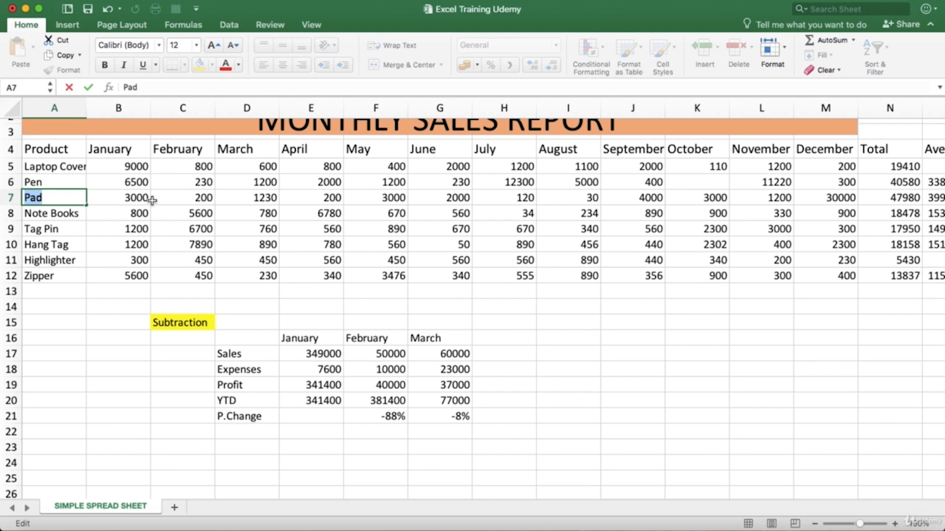
Step: Set the font size of the Laptop Cover values for January to March (B5:D5) to 22
left_click(127, 164)
left_click_drag(129, 166, 248, 171)
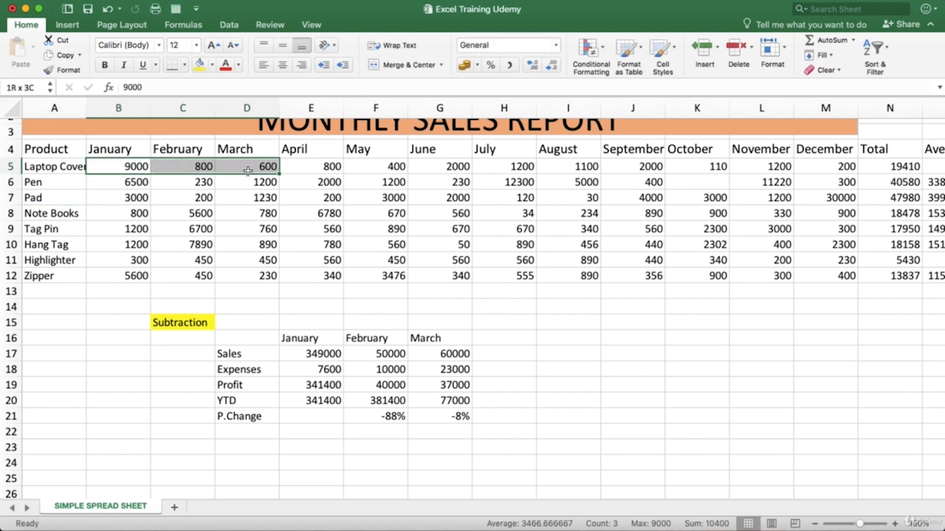
left_click(196, 46)
left_click(198, 46)
left_click(197, 45)
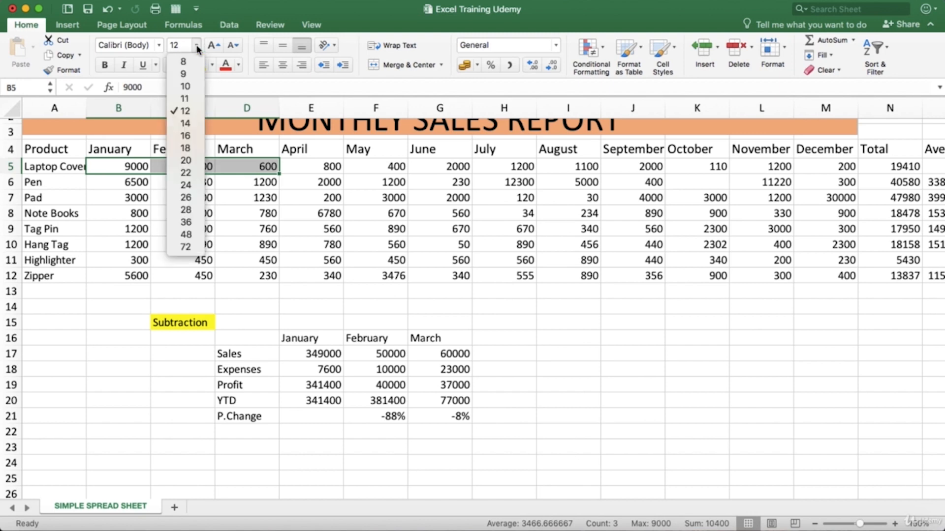
left_click(121, 165)
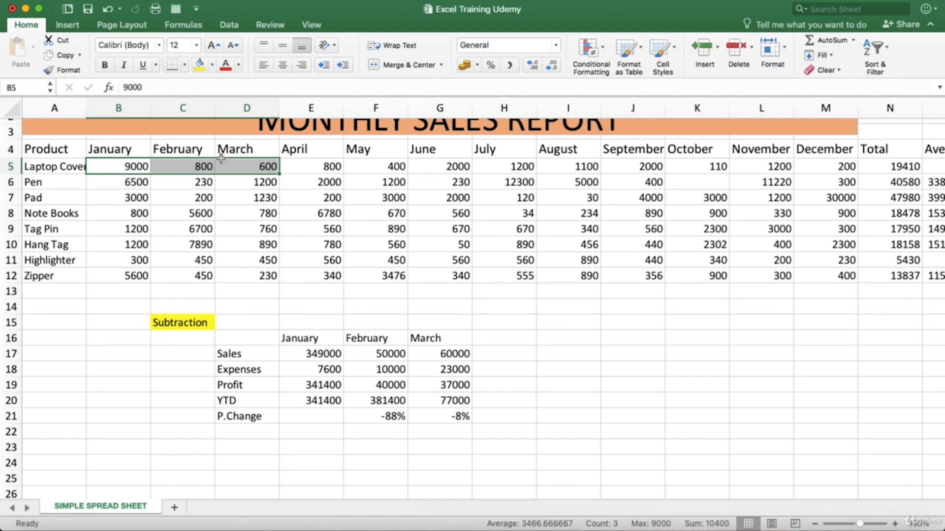
left_click(195, 47)
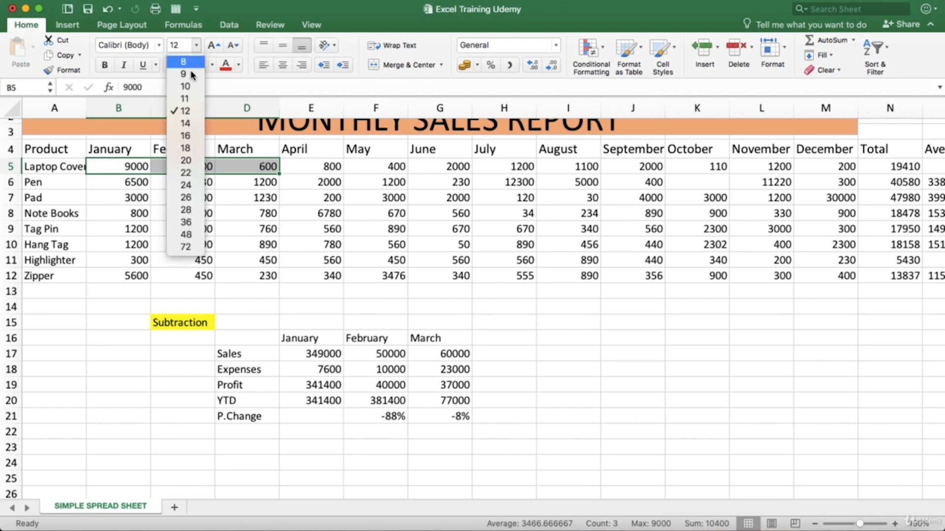
left_click(191, 173)
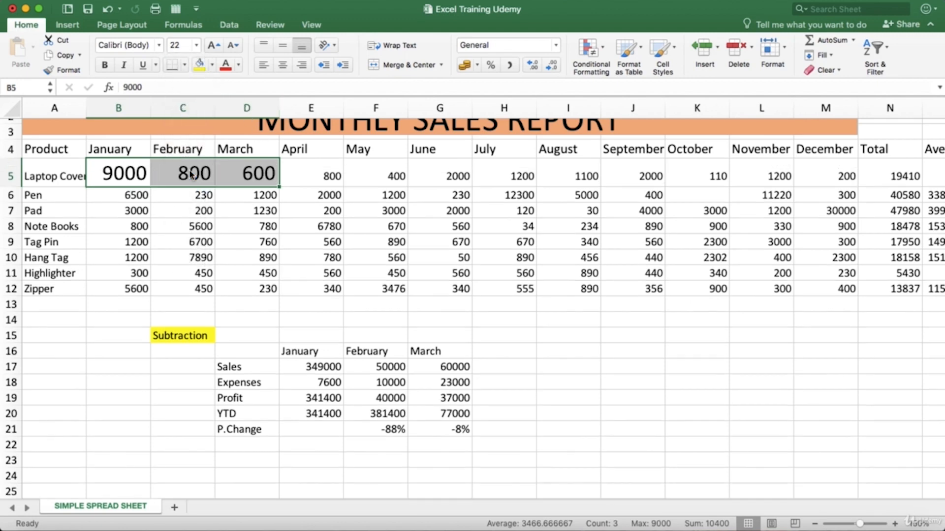
Step: Reduce the font size of the Laptop Cover values in B5:D5 to 14 and deselect them
left_click(196, 45)
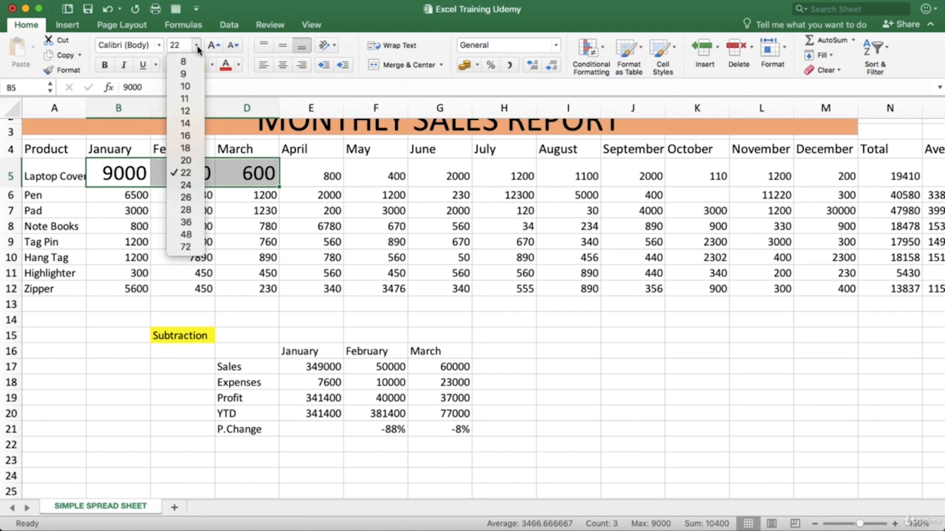
left_click(186, 124)
scroll(247, 281, "up", 2)
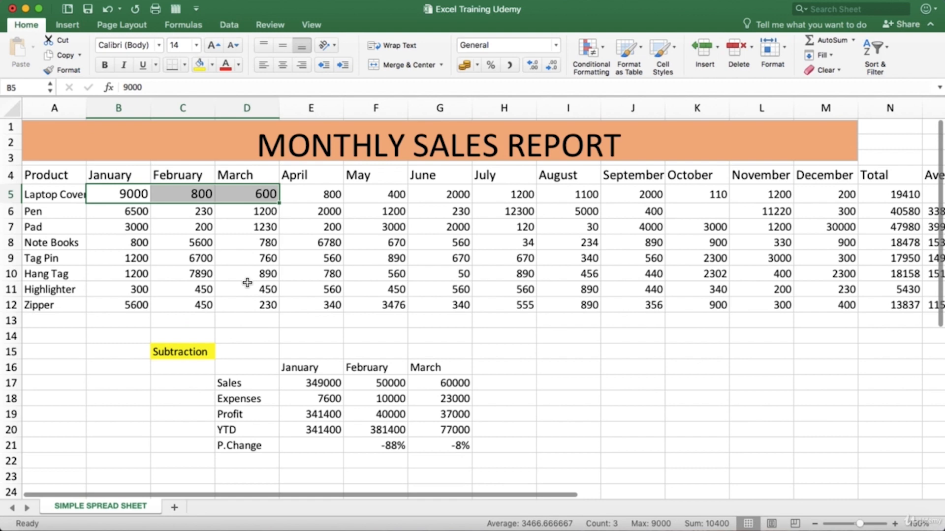
left_click(183, 241)
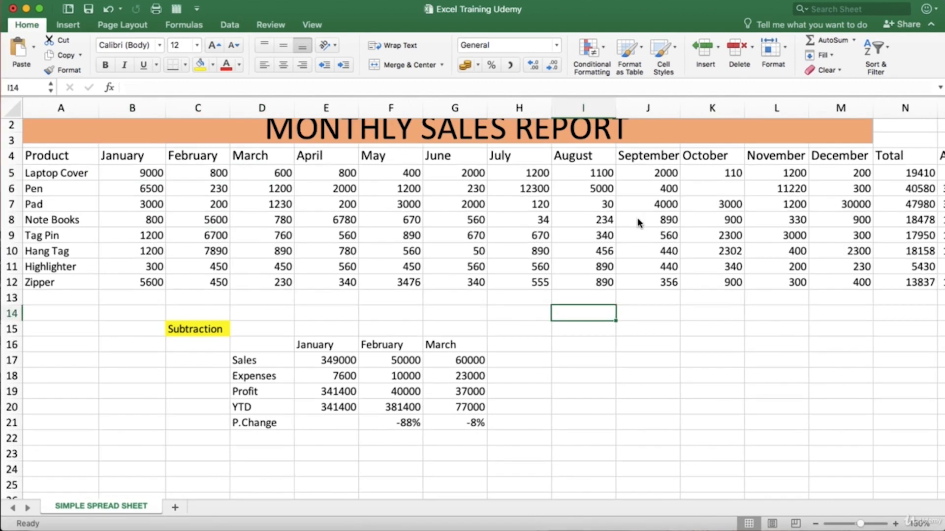
Step: Widen column A with the product names and narrow it back to just fit the labels
scroll(638, 223, "up", 1)
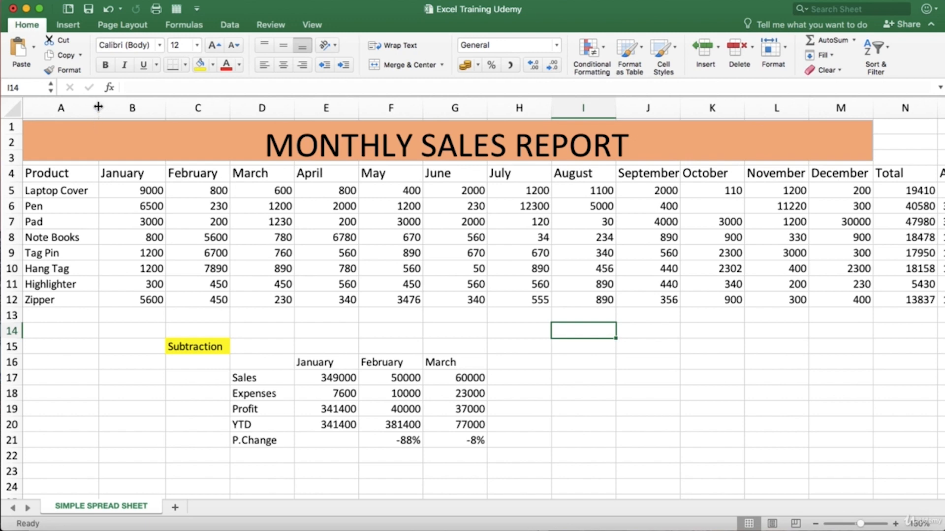
left_click_drag(99, 111, 119, 107)
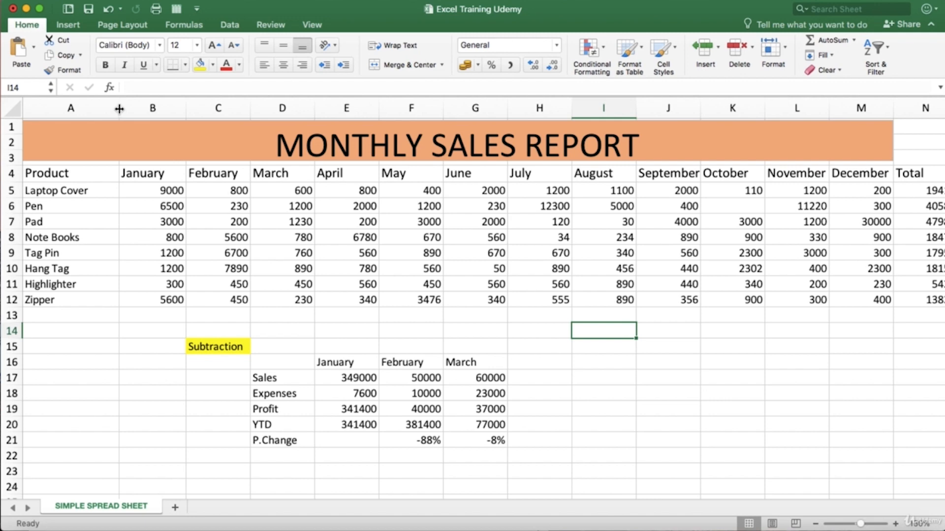
left_click_drag(120, 109, 101, 108)
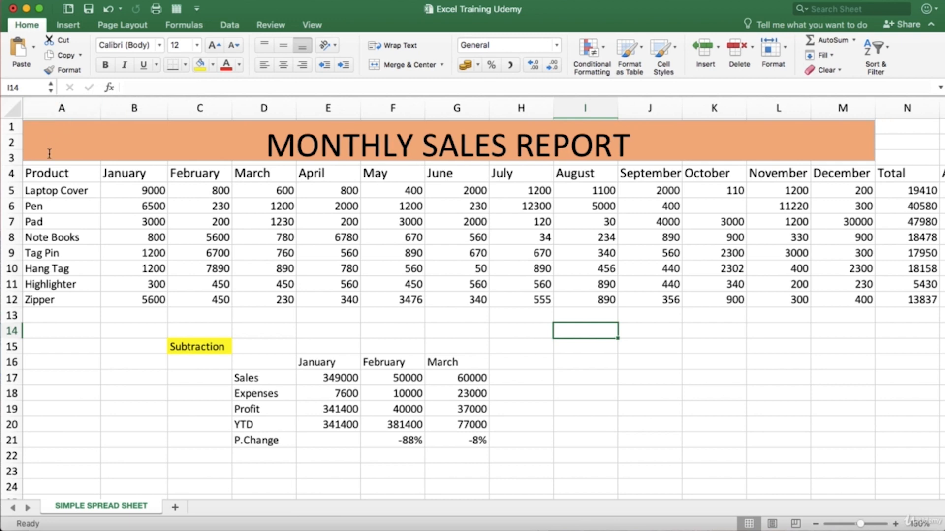
Step: Select row 6 with the Pen data, increase its height, and shrink it back to about one text line
left_click(14, 206)
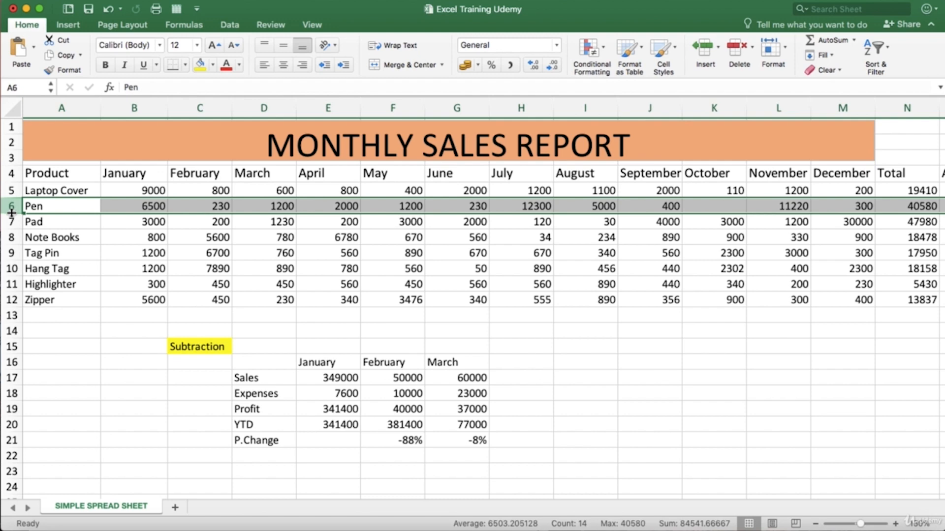
left_click_drag(12, 212, 19, 230)
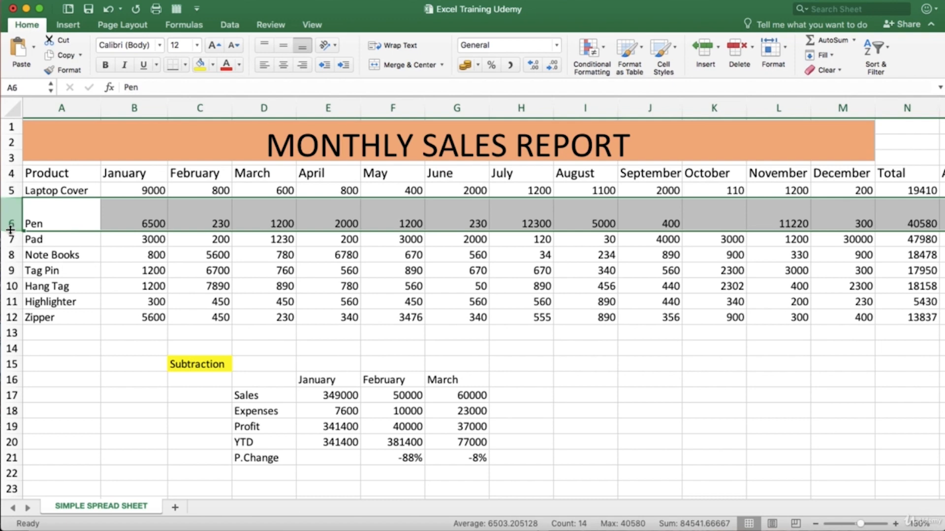
left_click_drag(12, 231, 13, 215)
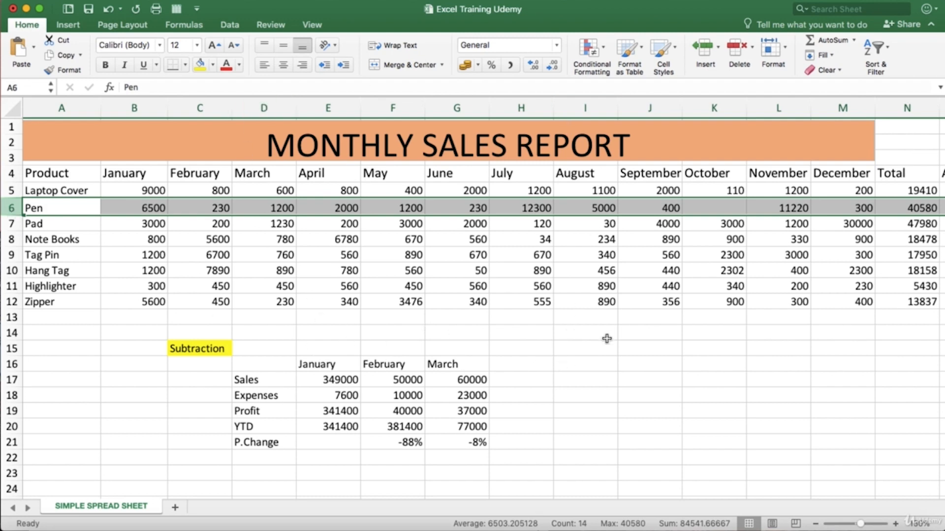
left_click(595, 364)
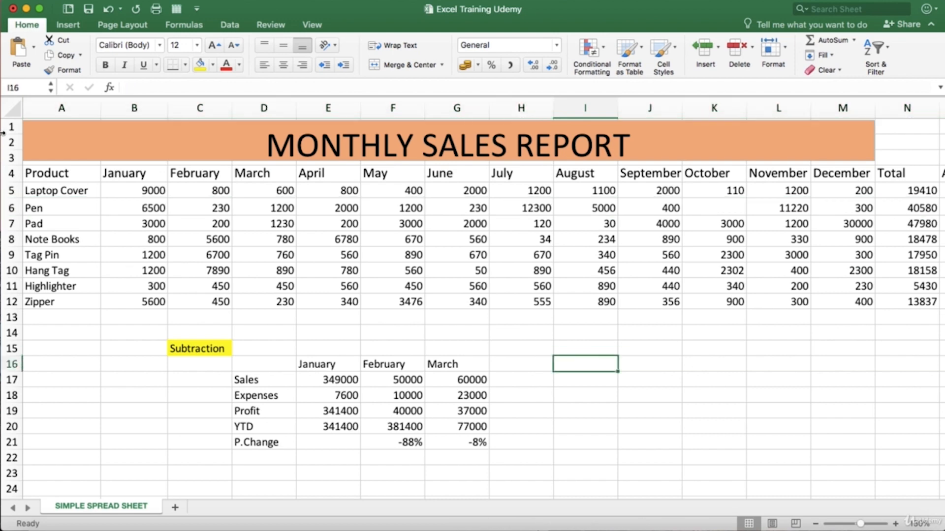
Step: Select the entire sheet and autofit all column widths to their contents
left_click(13, 109)
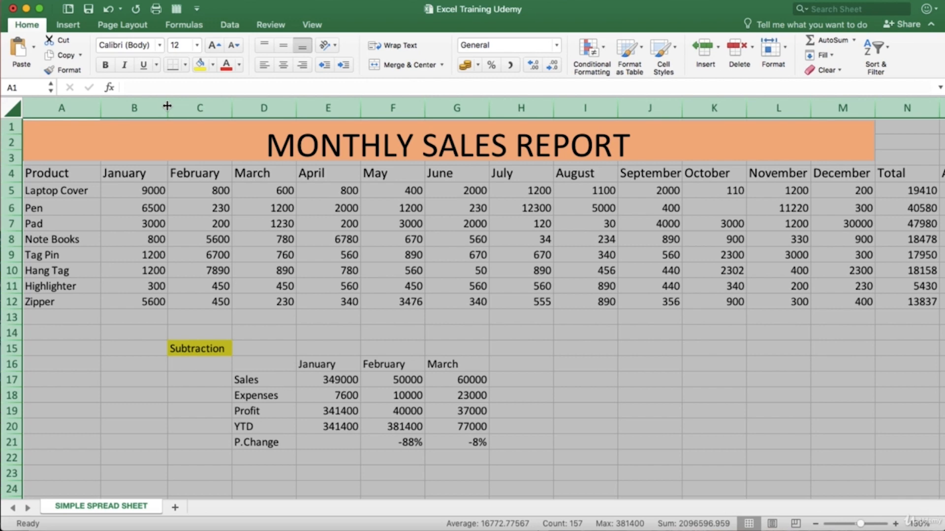
left_click_drag(167, 105, 141, 106)
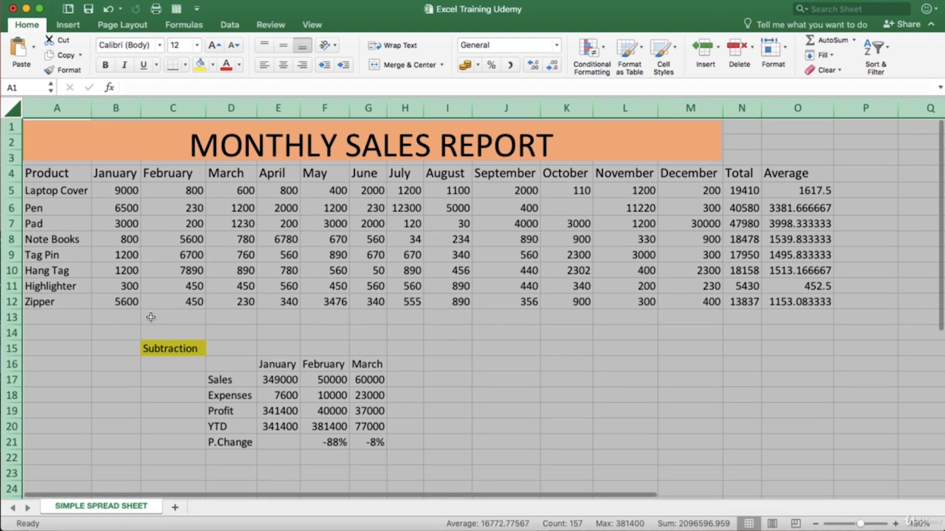
scroll(151, 317, "down", 2)
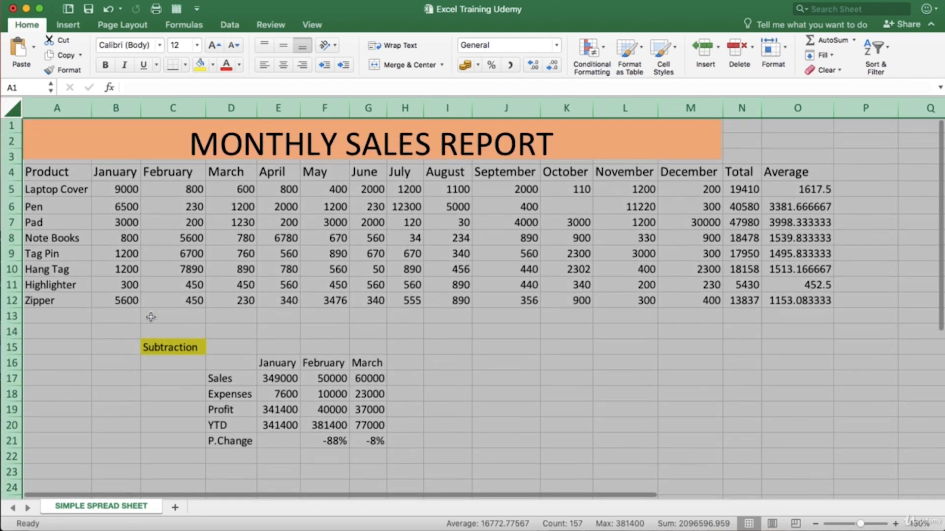
scroll(151, 317, "up", 1)
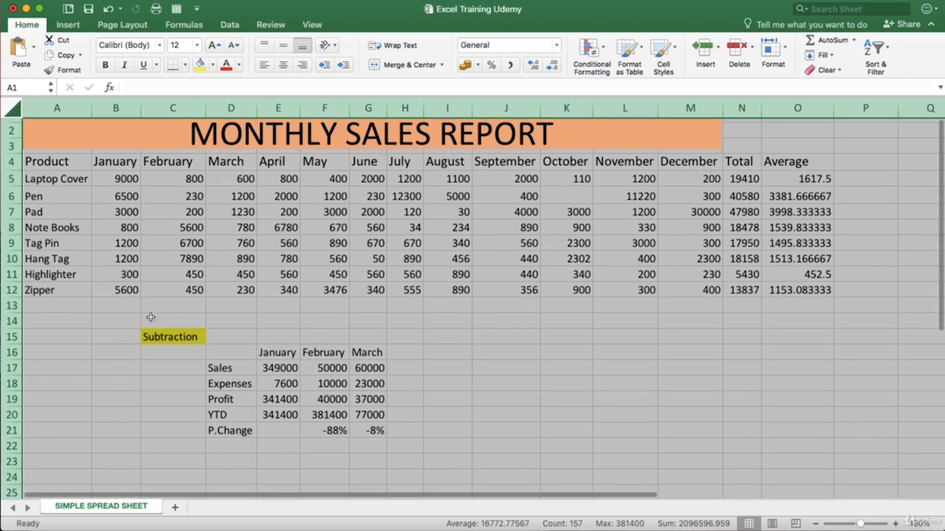
scroll(151, 317, "down", 1)
scroll(151, 317, "up", 1)
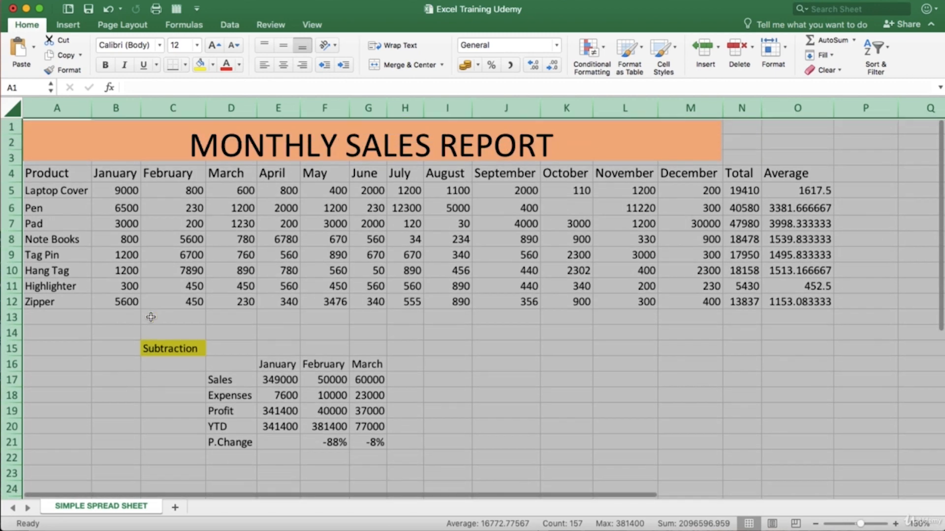
scroll(151, 317, "down", 3)
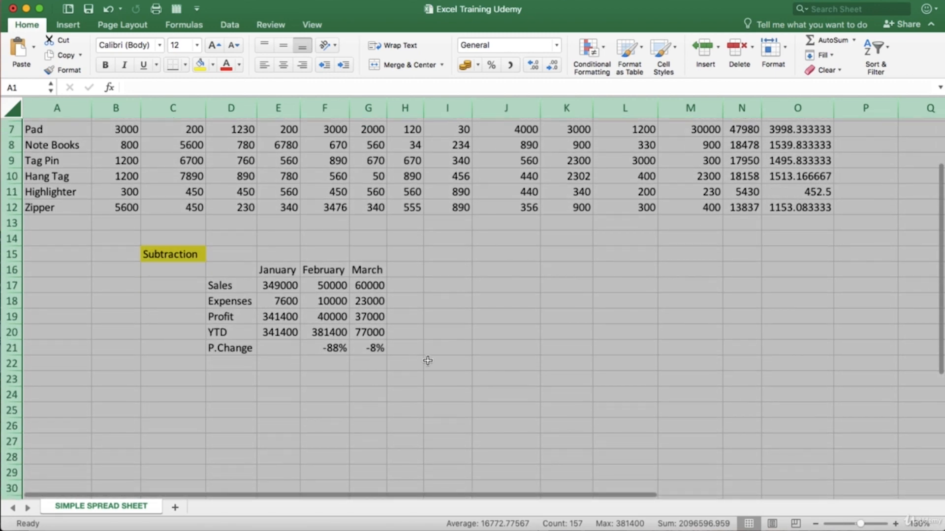
Step: Deselect the sheet, then merge and center the empty cells A25:H25 below the subtraction table
left_click(428, 361)
scroll(279, 392, "down", 1)
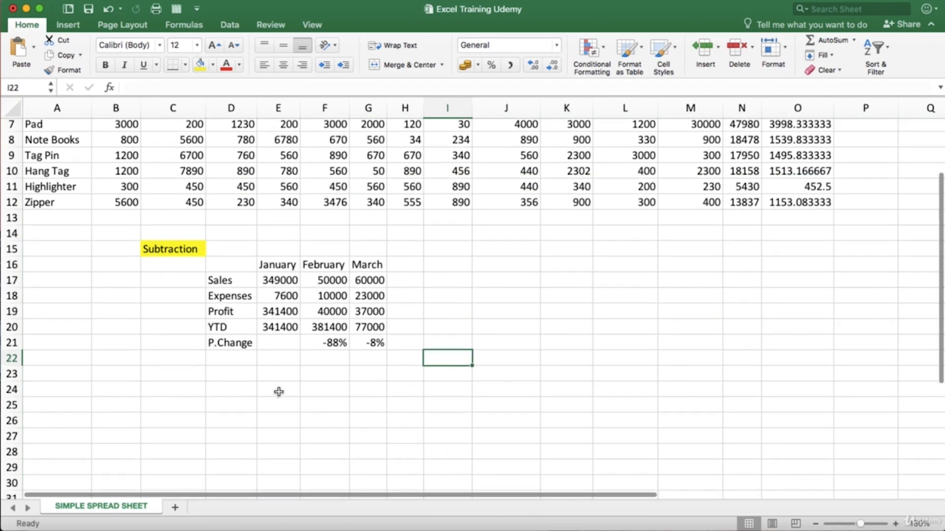
scroll(278, 393, "down", 3)
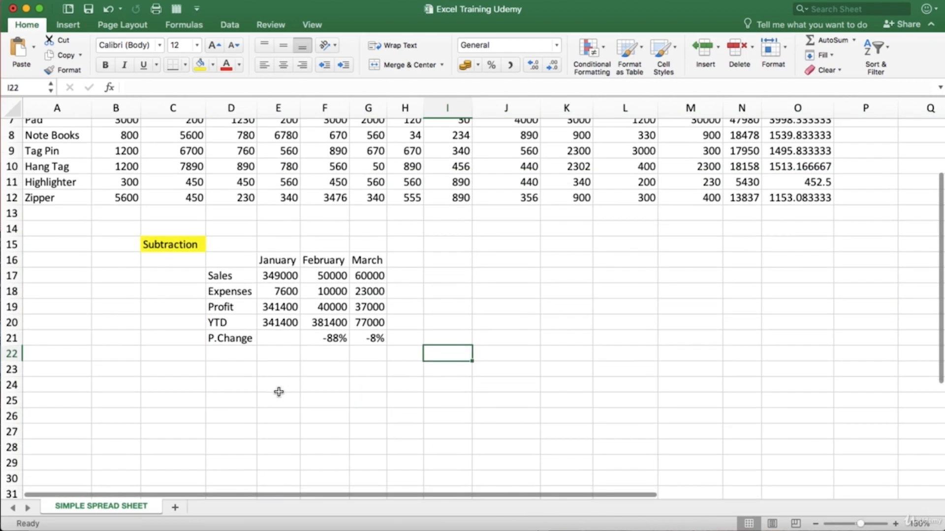
scroll(278, 392, "down", 1)
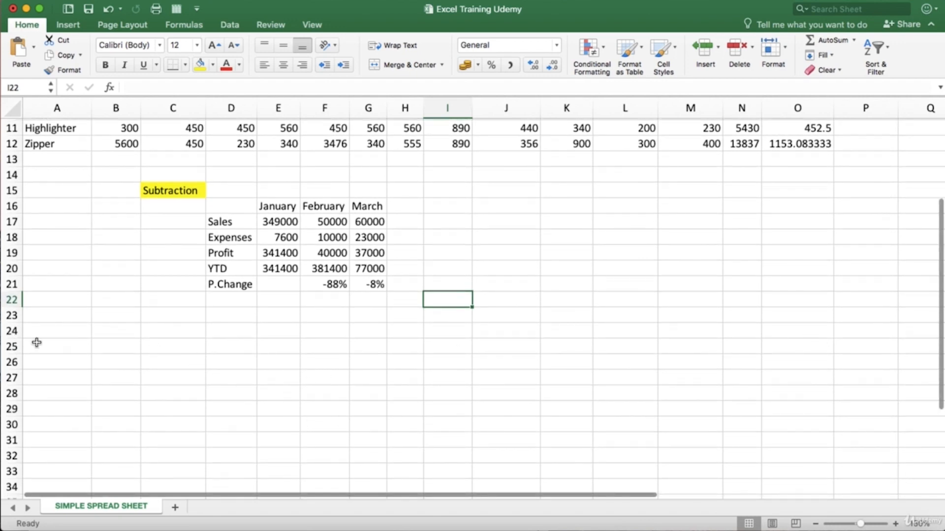
left_click(64, 347)
left_click_drag(64, 347, 398, 348)
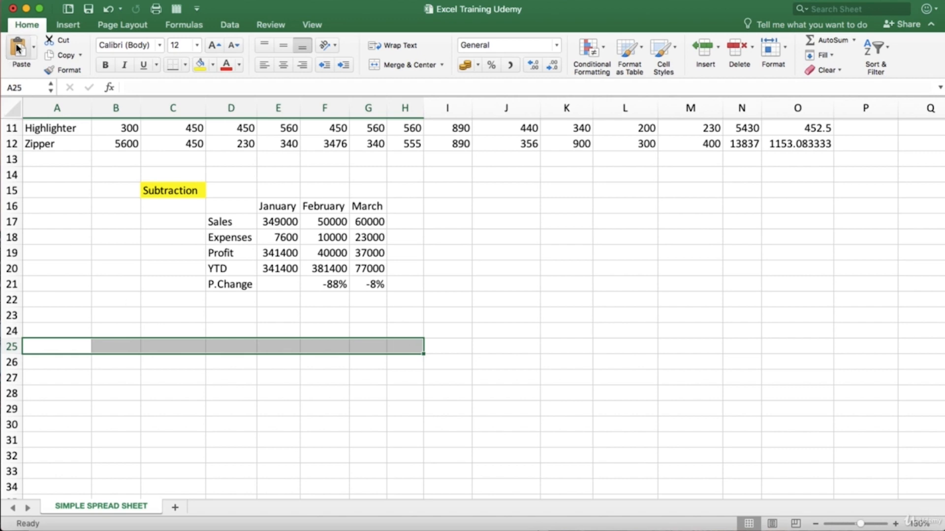
left_click(389, 68)
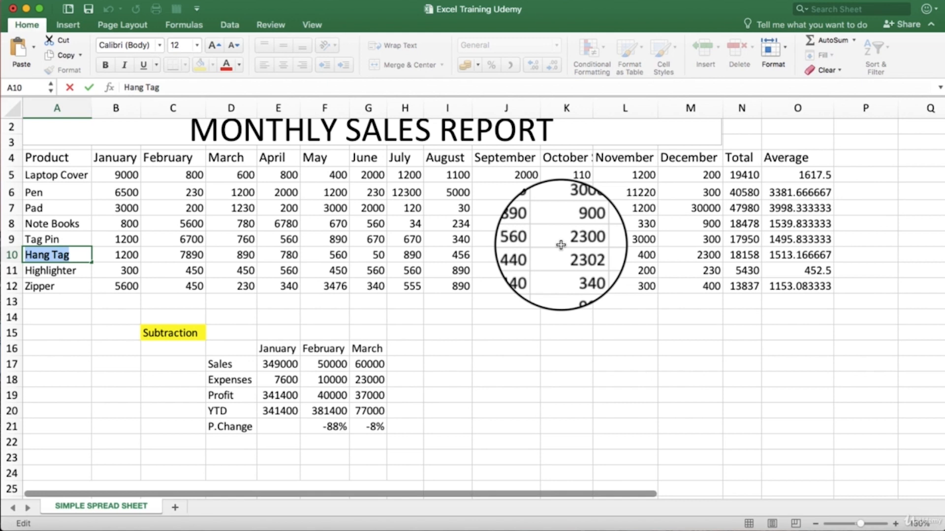
left_click(504, 303)
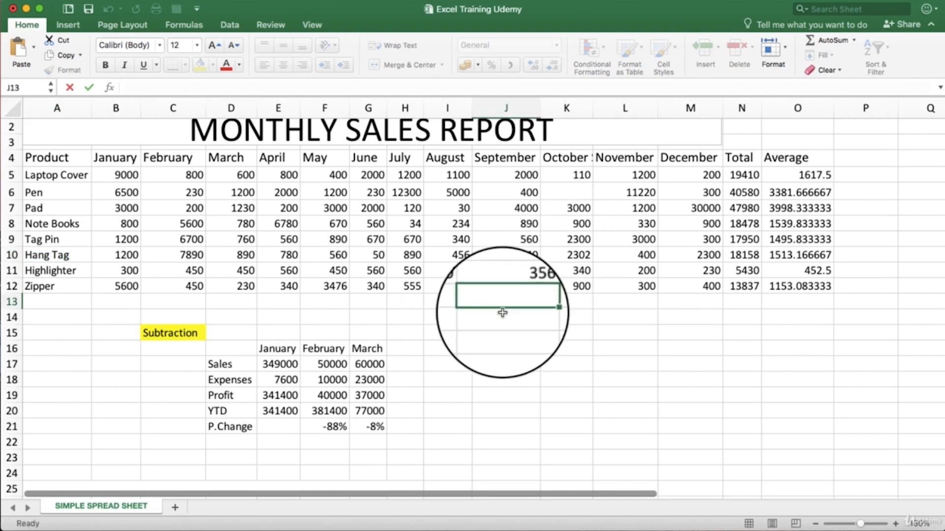
scroll(501, 308, "up", 1)
left_click(47, 272)
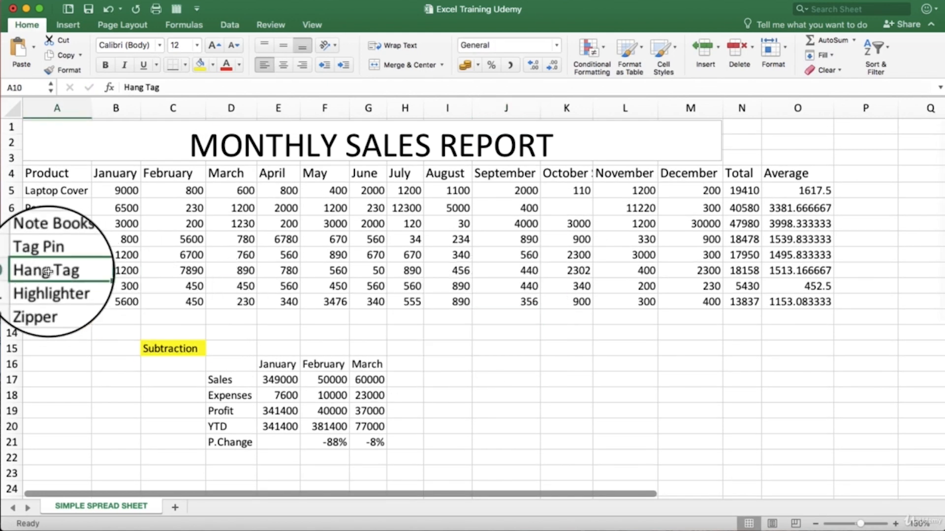
double_click(69, 268)
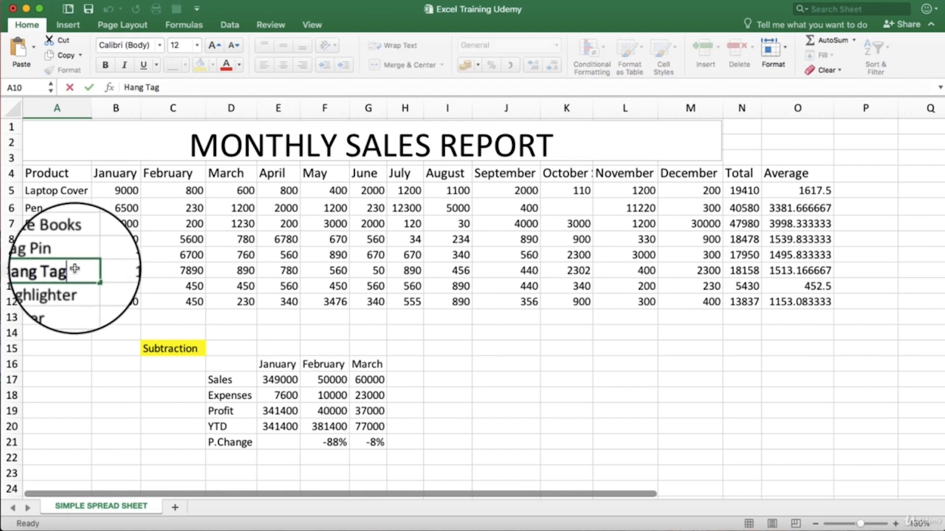
key("Escape")
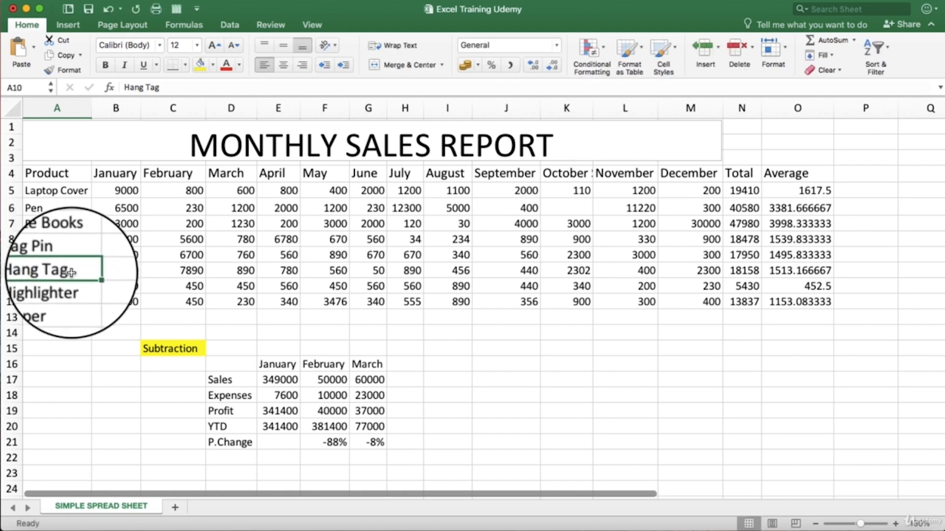
left_click(95, 335)
Step: Change the font color of the Hang Tag text in A10 to the standard dark blue
double_click(75, 270)
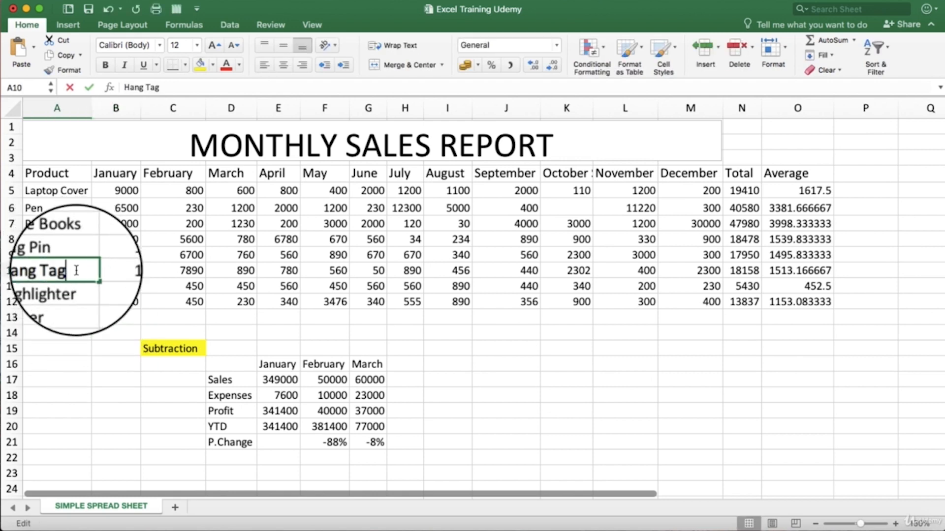
left_click_drag(75, 270, 22, 271)
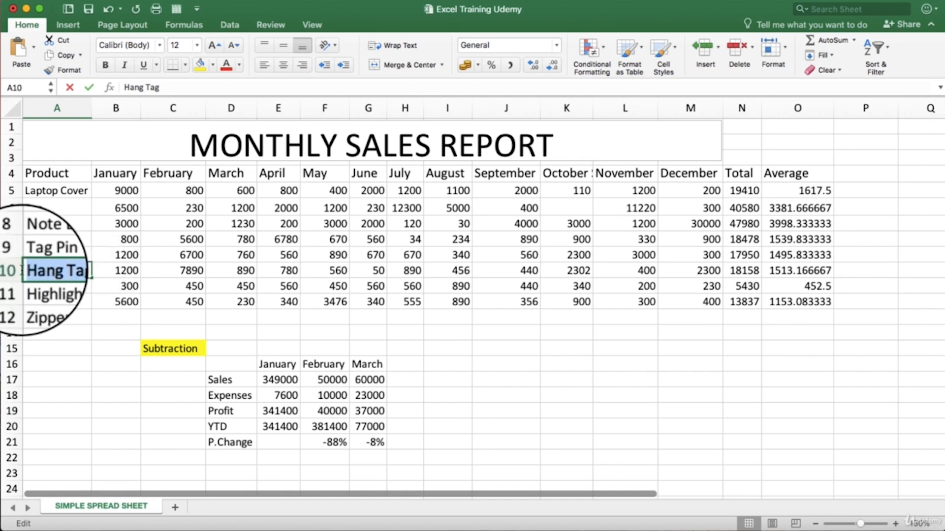
left_click(239, 64)
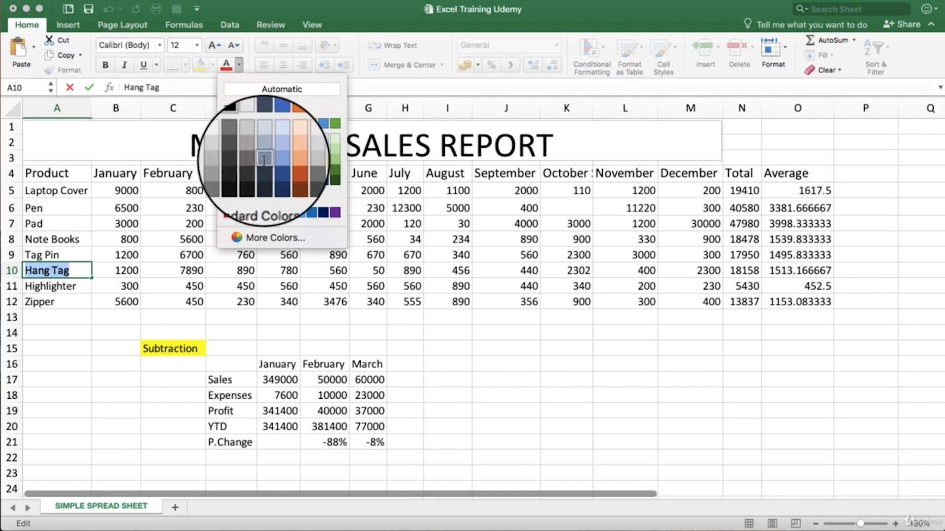
left_click(323, 211)
left_click(126, 318)
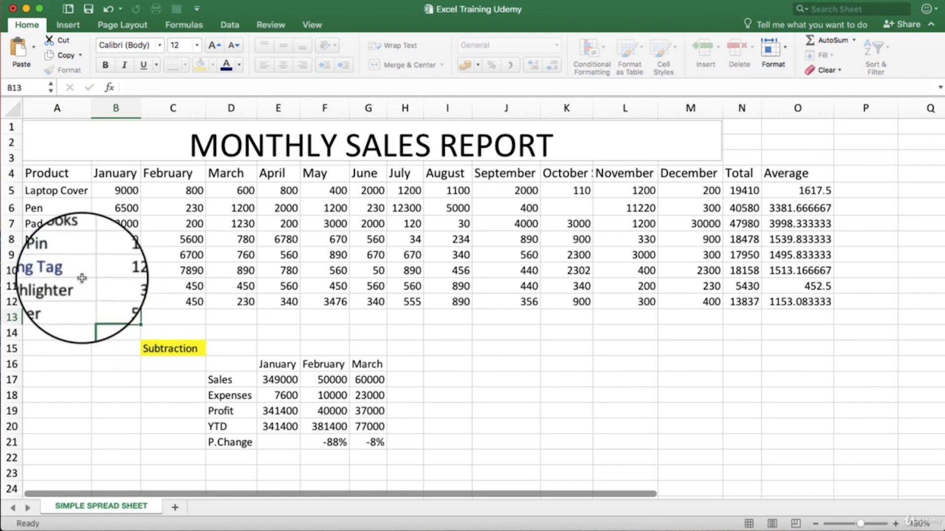
Step: Change the font color of the Note Books text in A8 to the standard red
left_click(84, 239)
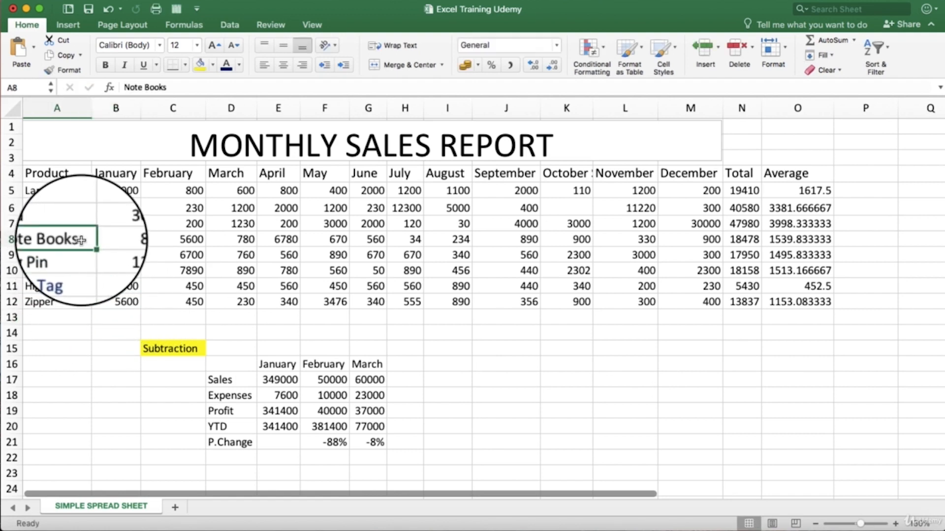
left_click_drag(85, 240, 24, 239)
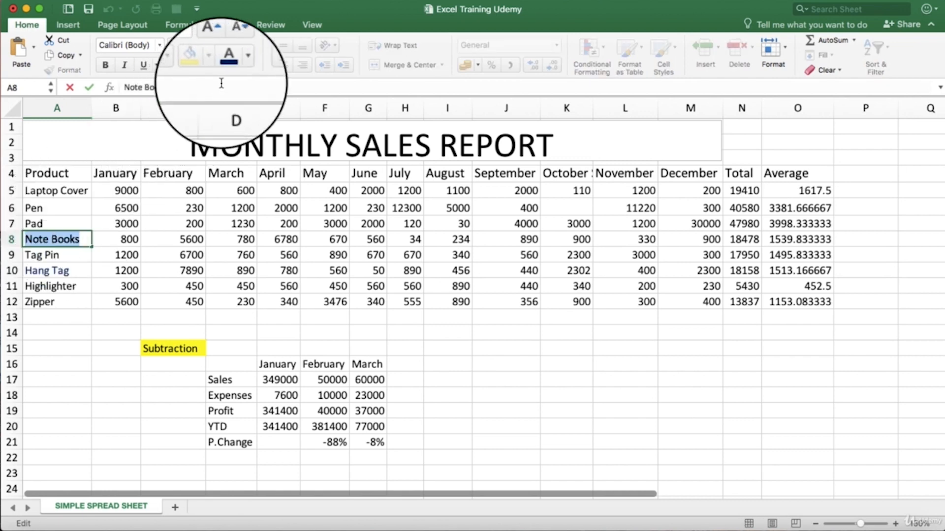
left_click(238, 70)
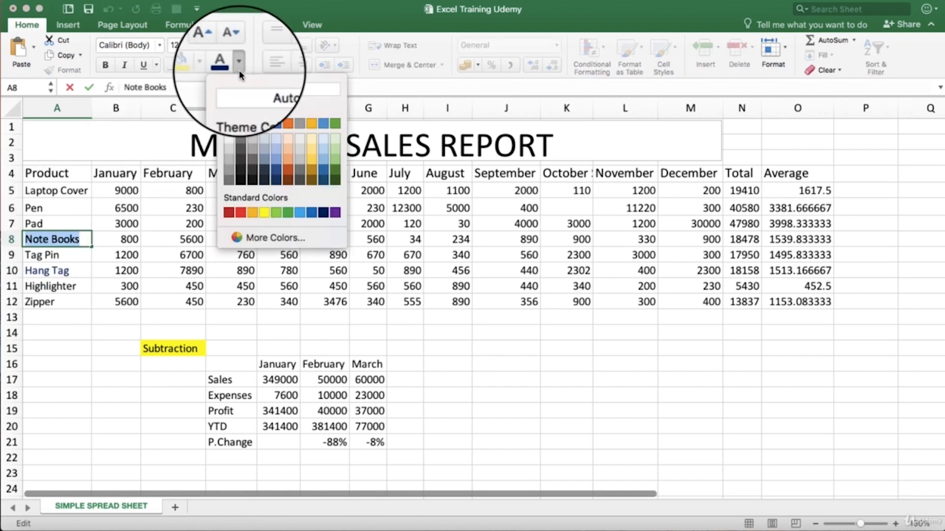
left_click(239, 216)
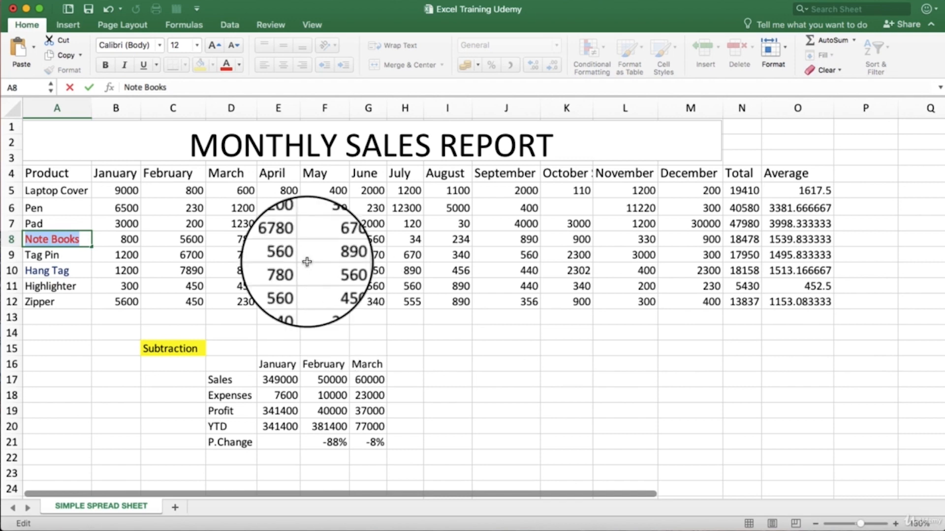
left_click(280, 248)
Step: Change the font color of the March to August Note Books values in D8:I8 to red and deselect them
left_click_drag(230, 239, 454, 242)
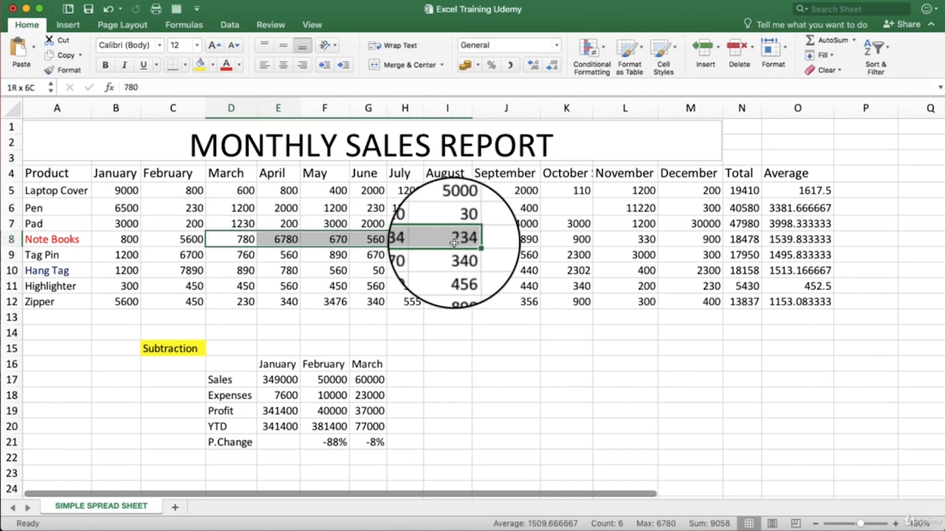
left_click(241, 63)
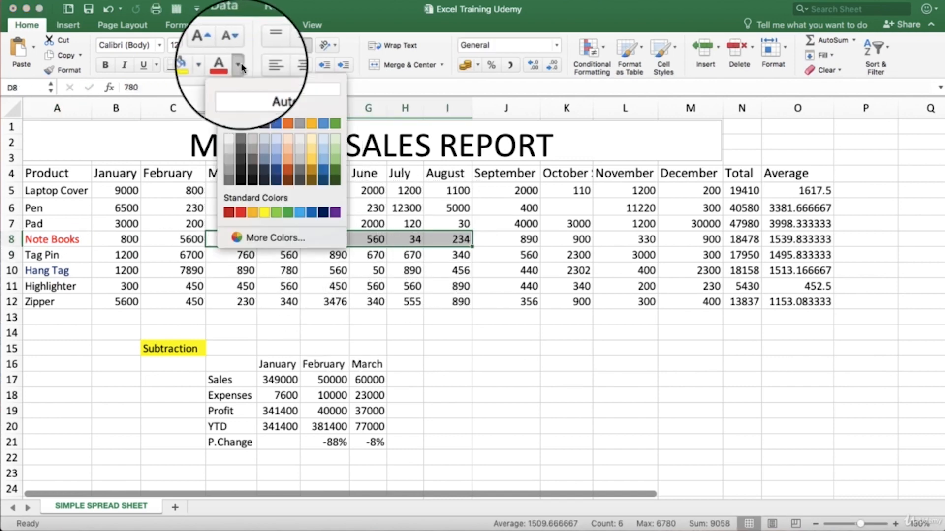
left_click(241, 212)
left_click(450, 378)
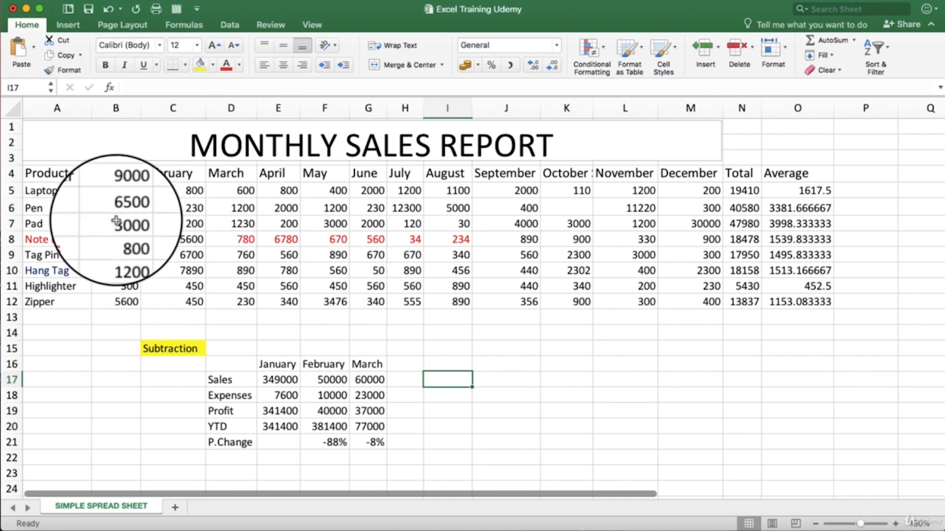
Step: Try bold, italic and underline one at a time on the Pad values in B7:D7, removing each style again
left_click_drag(117, 224, 208, 220)
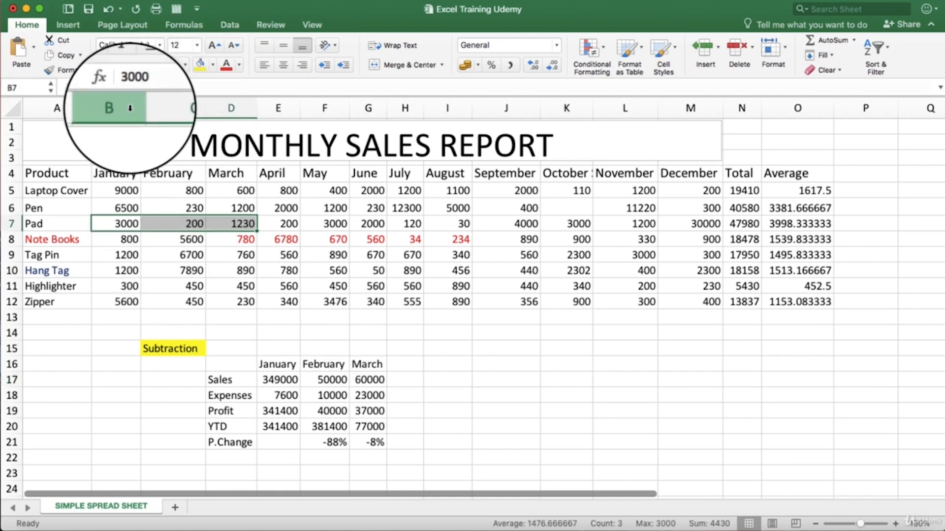
left_click(105, 66)
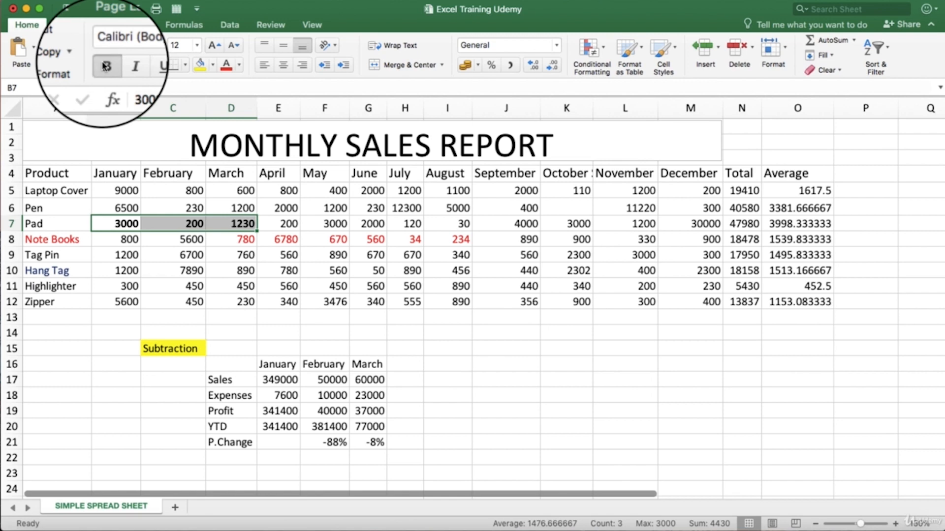
left_click(105, 66)
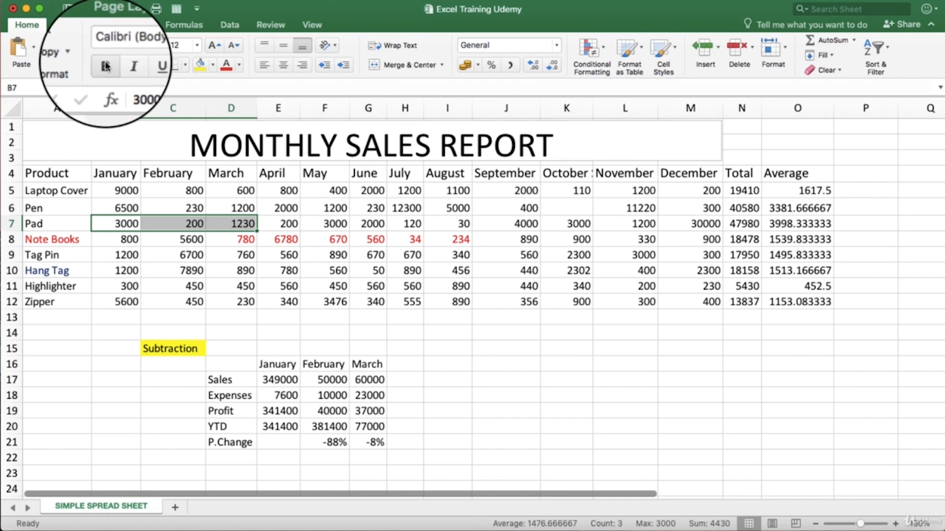
left_click(127, 66)
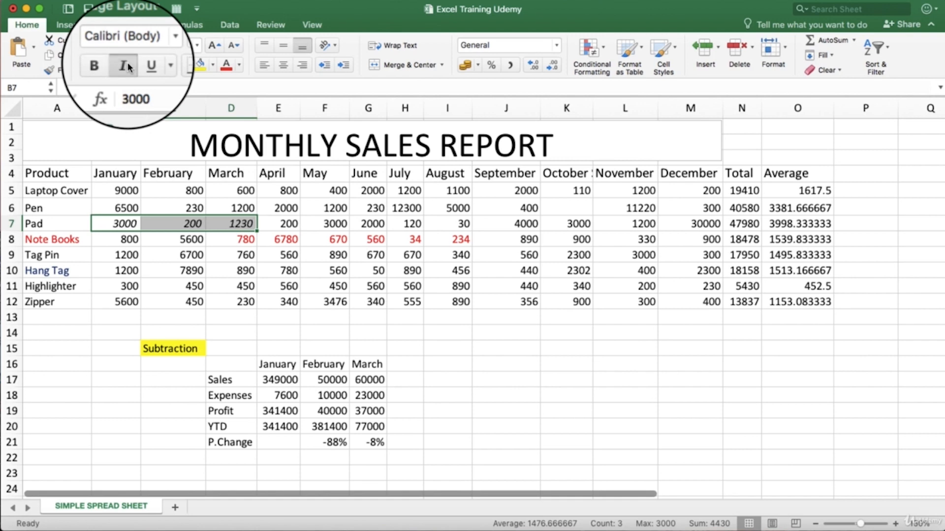
left_click(128, 66)
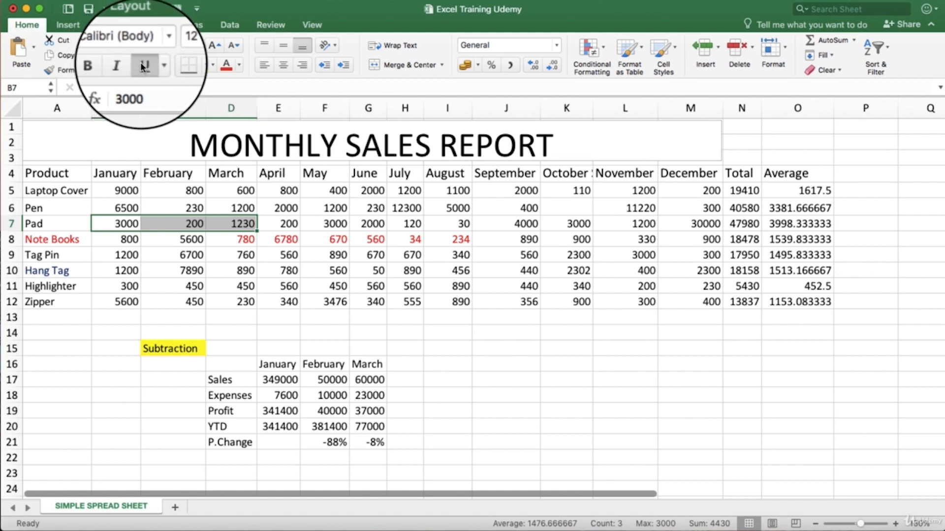
left_click(143, 67)
left_click(143, 67)
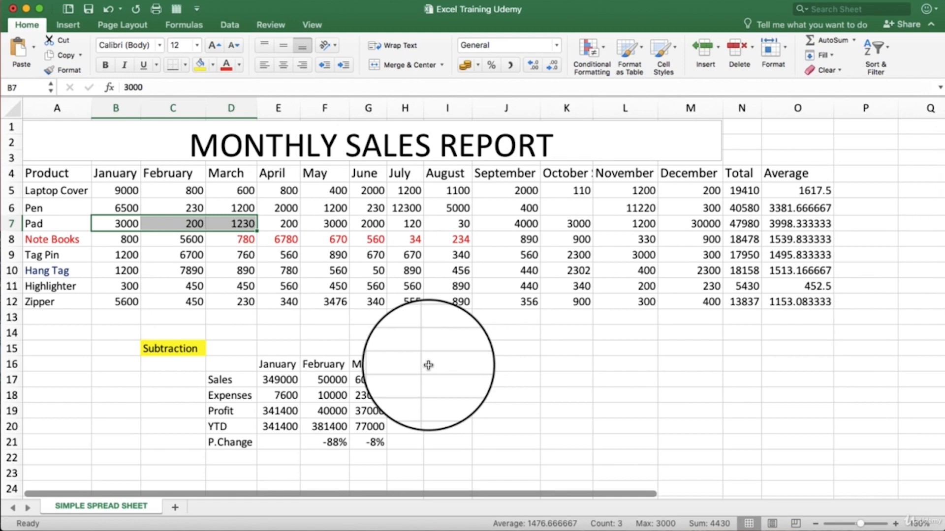
left_click(622, 420)
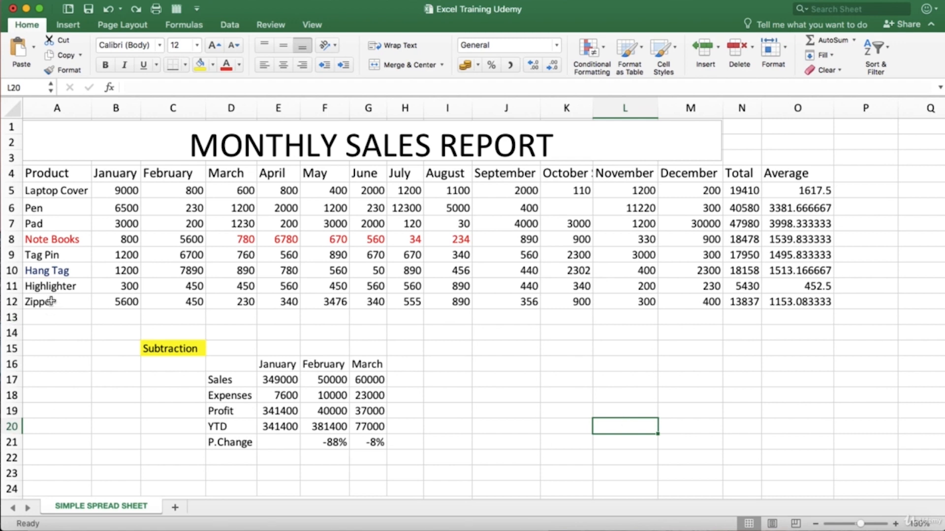
Step: Select the product names in A5:A12 and try center and right alignment, ending with left alignment
left_click(39, 185)
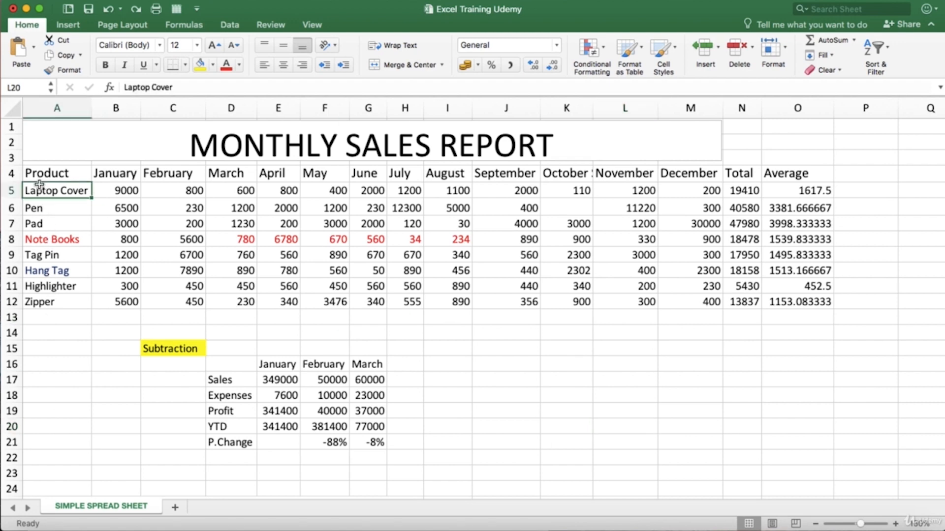
left_click_drag(39, 185, 45, 295)
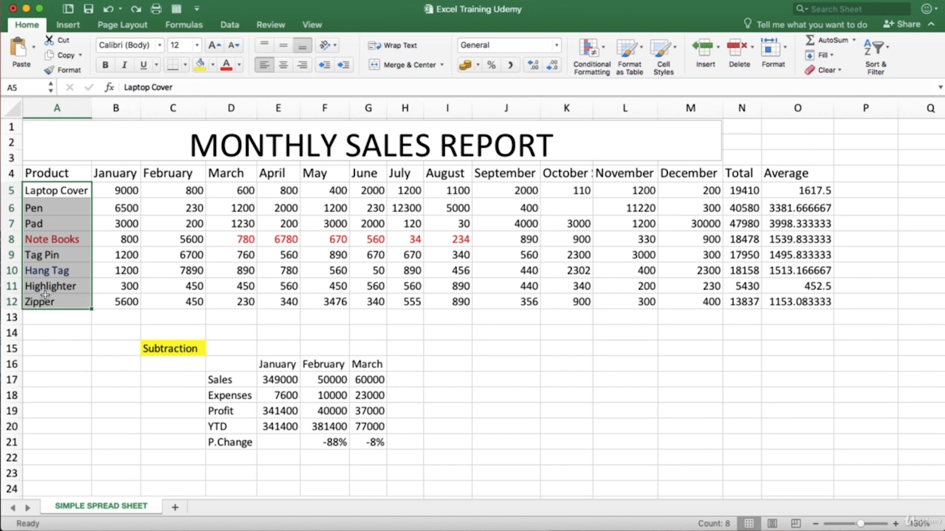
left_click(266, 65)
left_click(282, 65)
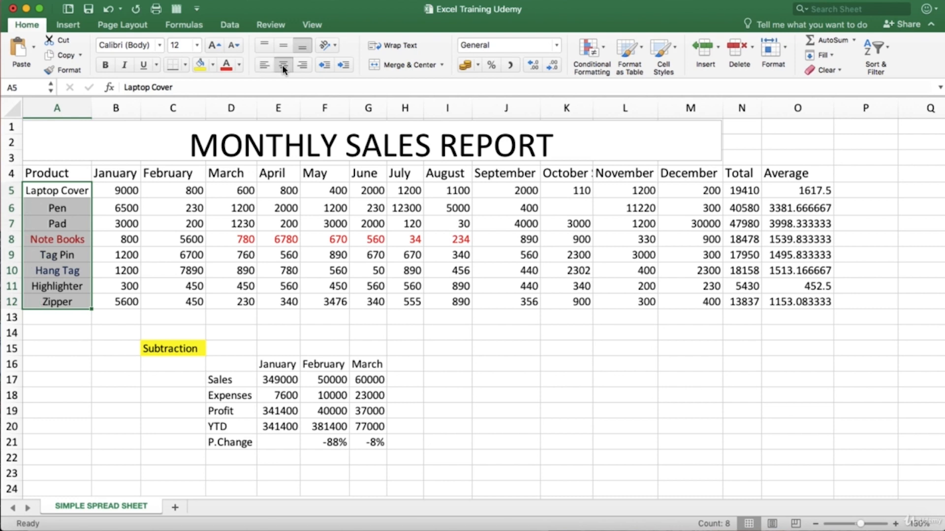
left_click(267, 64)
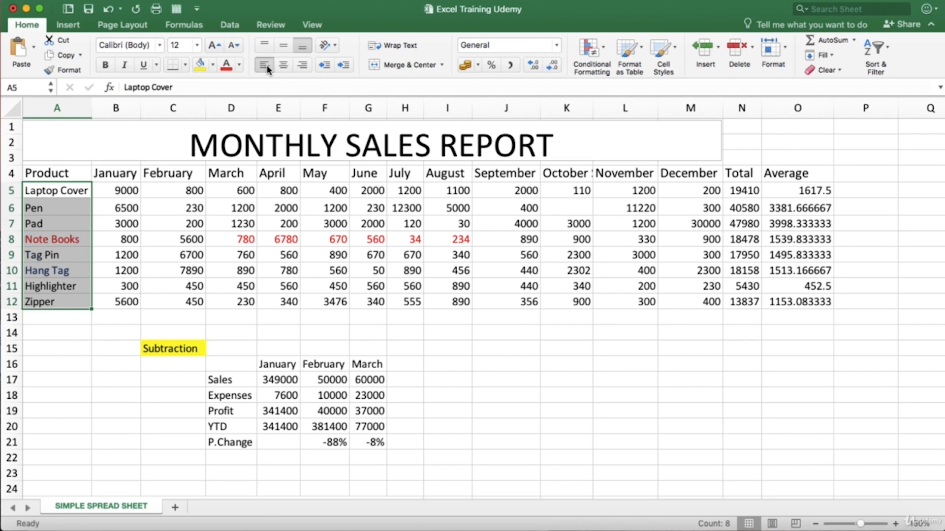
left_click(303, 65)
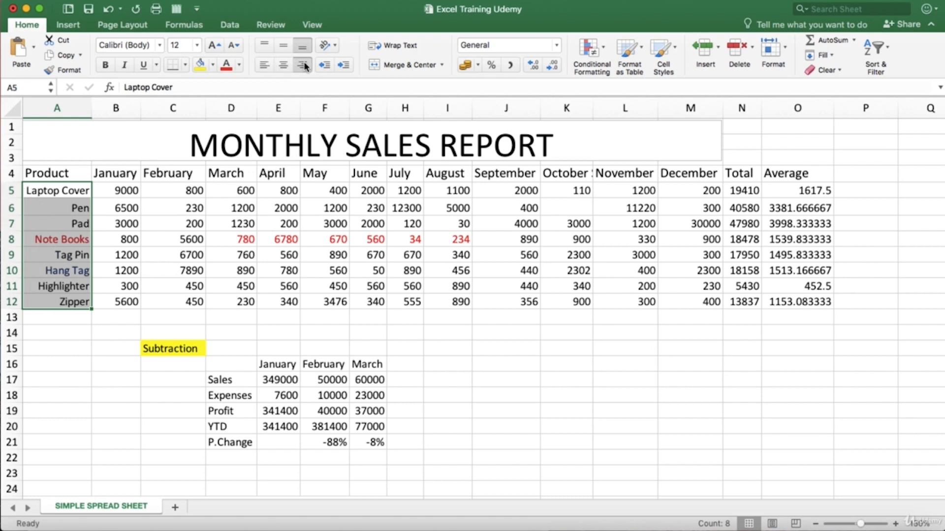
left_click(286, 63)
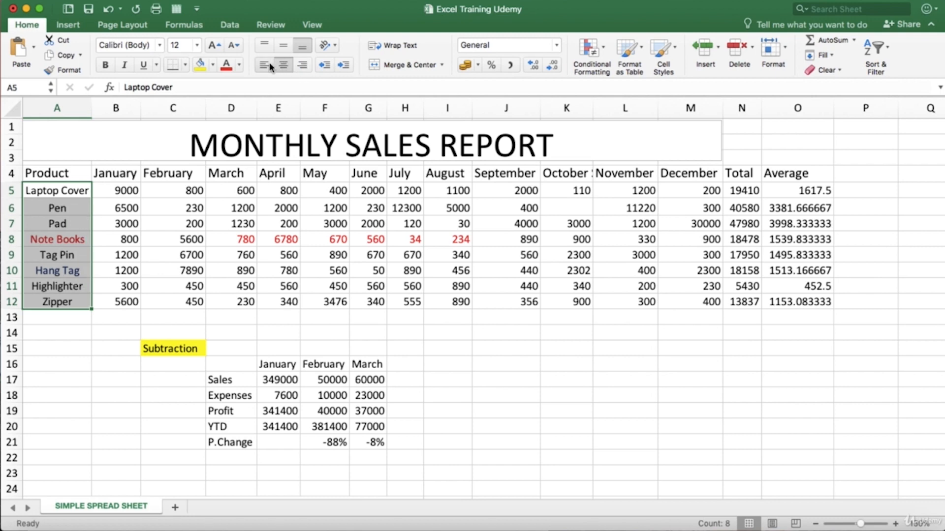
left_click(265, 62)
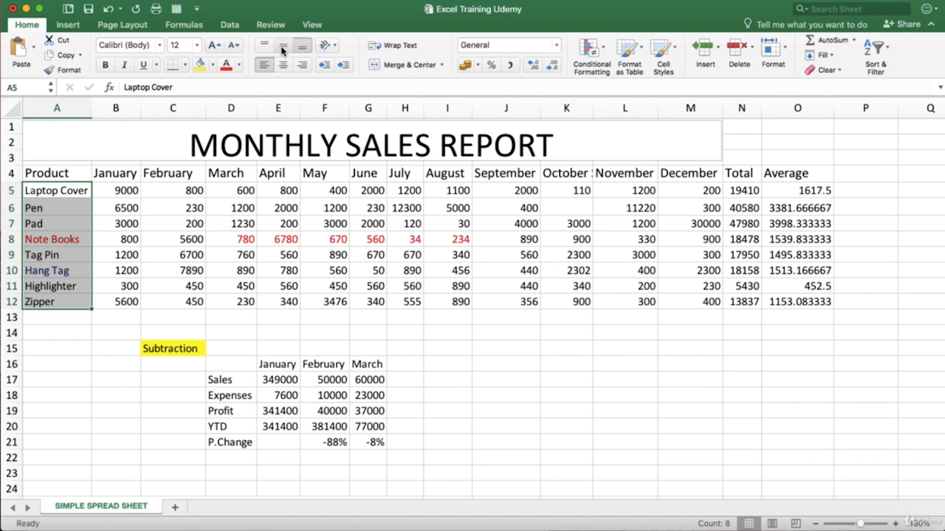
Step: Align the product names in A5:A12 to the top vertically and center them horizontally
left_click(281, 46)
left_click(268, 47)
left_click(285, 68)
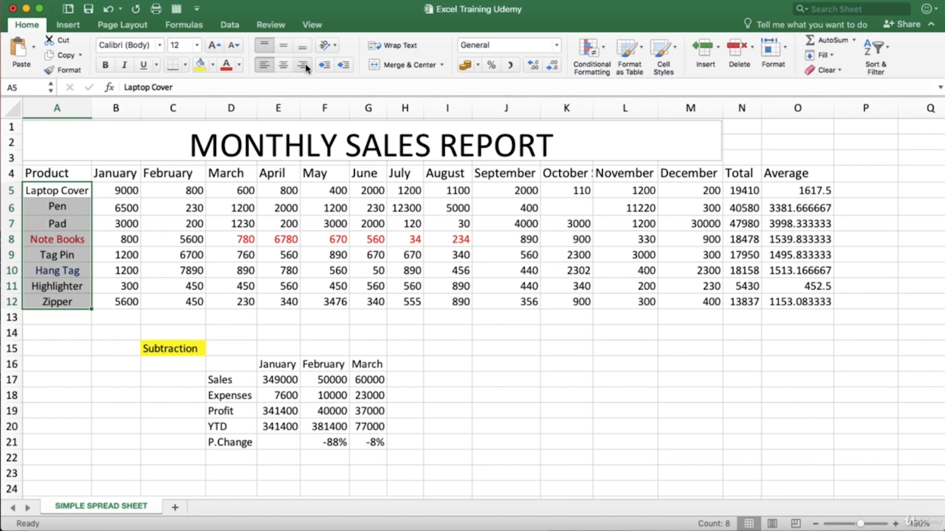
Step: Right-align the product names in A5:A12 and deselect them
left_click(305, 67)
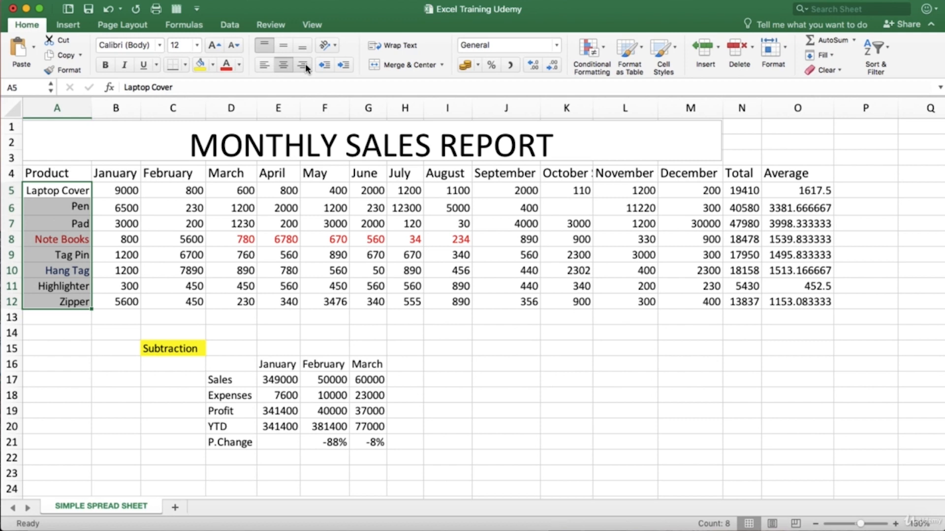
left_click(265, 225)
left_click_drag(182, 191, 439, 300)
left_click(443, 364)
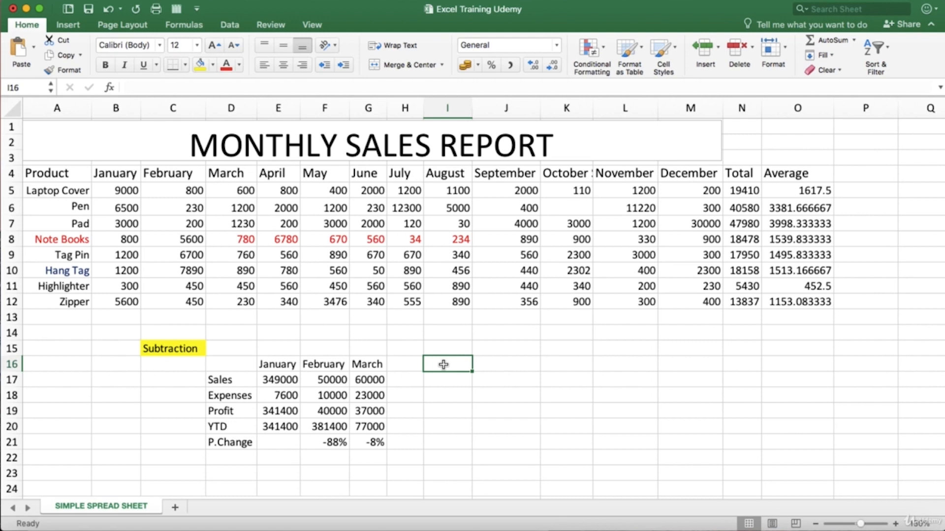
Step: Enter the text "Sales of August" in cell I16
left_click(446, 383)
left_click(443, 364)
type("Wr")
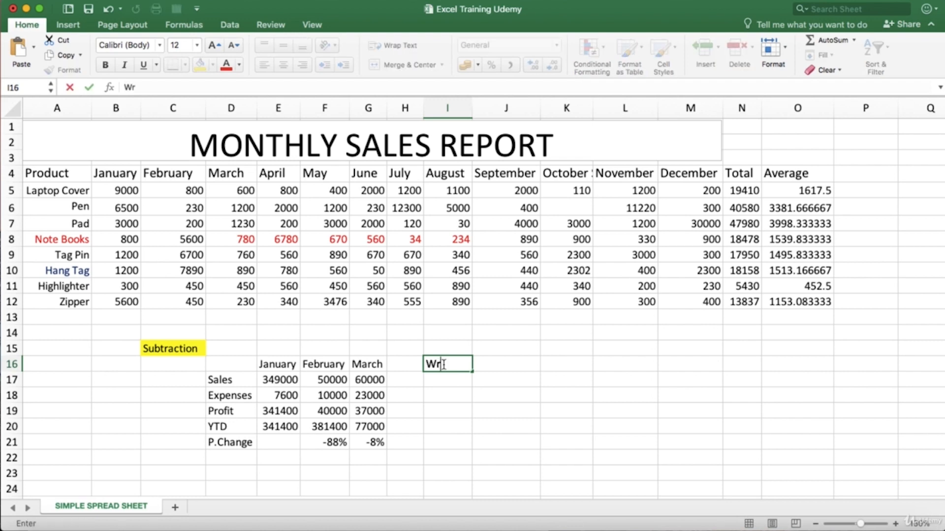
key("BackSpace")
key("BackSpace")
type("Sales of")
key("Caps_Lock")
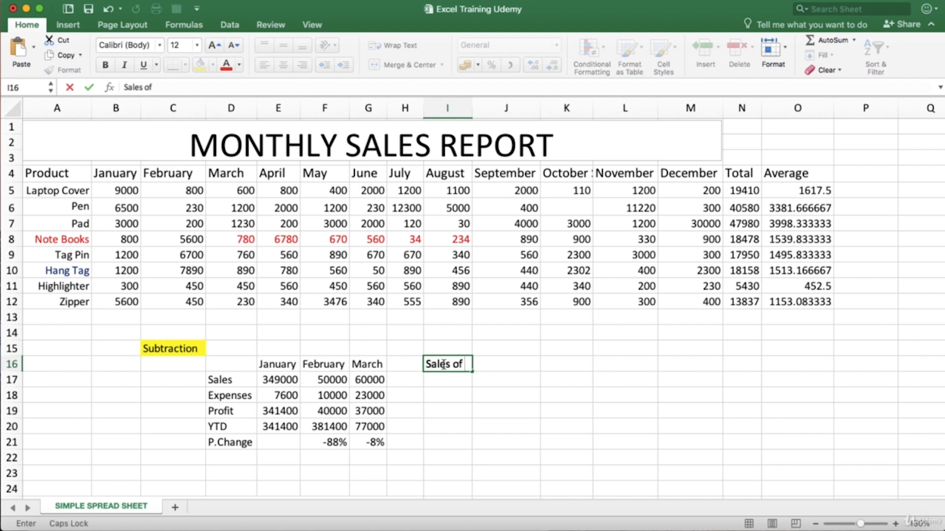
type("AUGU")
key("BackSpace")
key("BackSpace")
key("BackSpace")
key("Caps_Lock")
type("ugust")
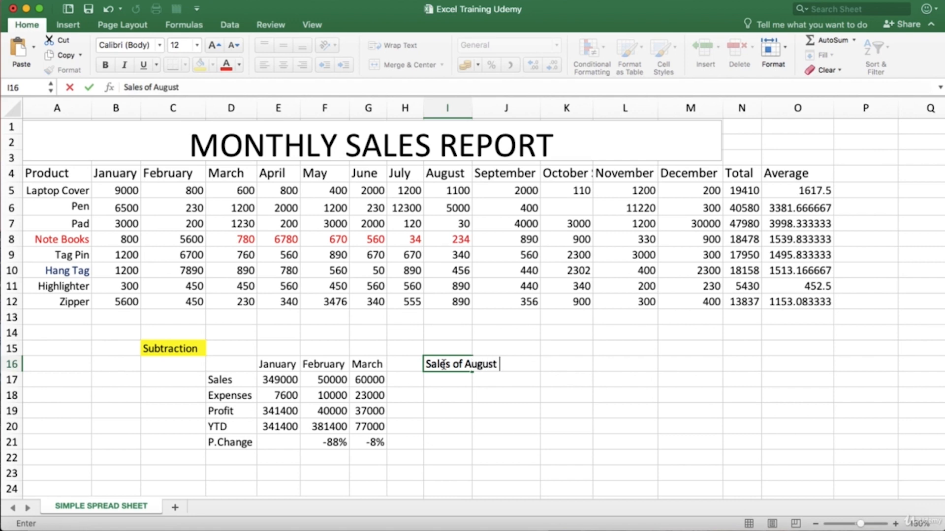
key("Return")
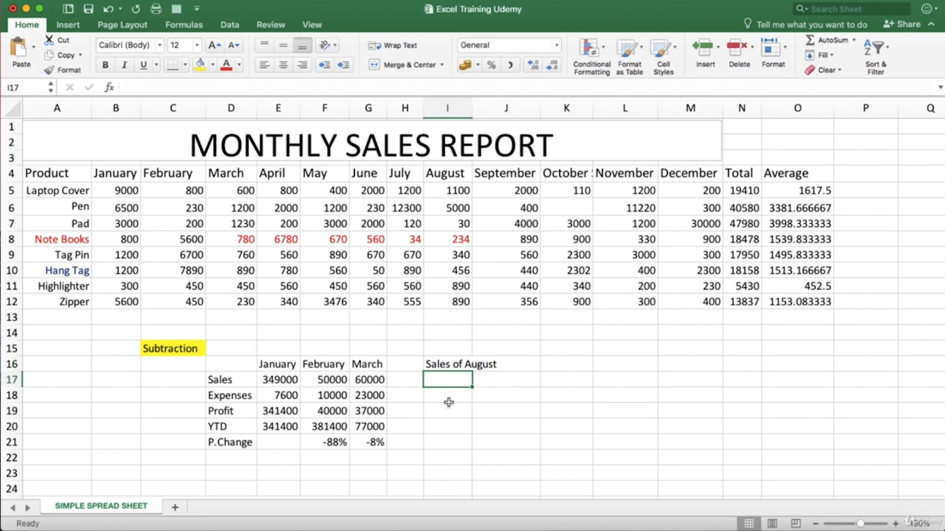
Step: Select I16:J16 and wrap the text so "Sales of August" fits within its own column
left_click(446, 408)
left_click(448, 369)
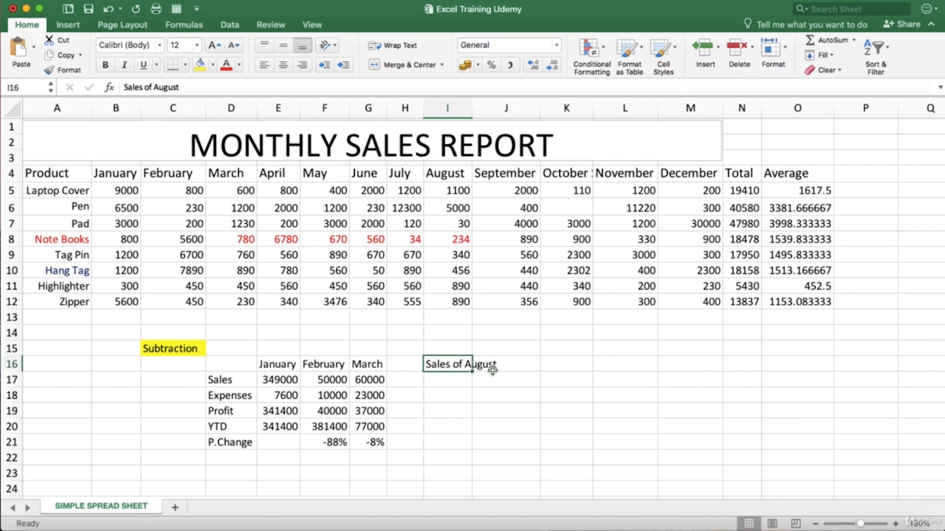
left_click(489, 363)
left_click(462, 364)
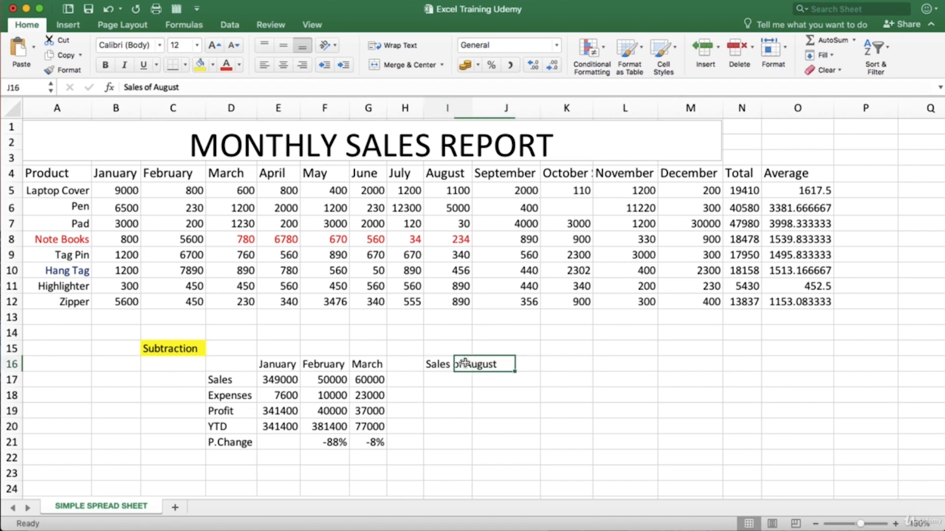
left_click(478, 365)
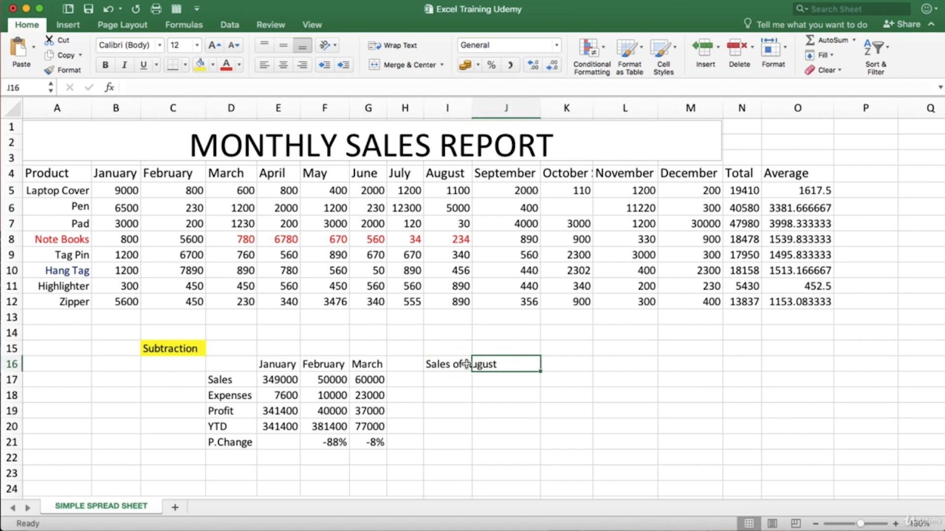
left_click(457, 364)
left_click_drag(436, 363, 476, 363)
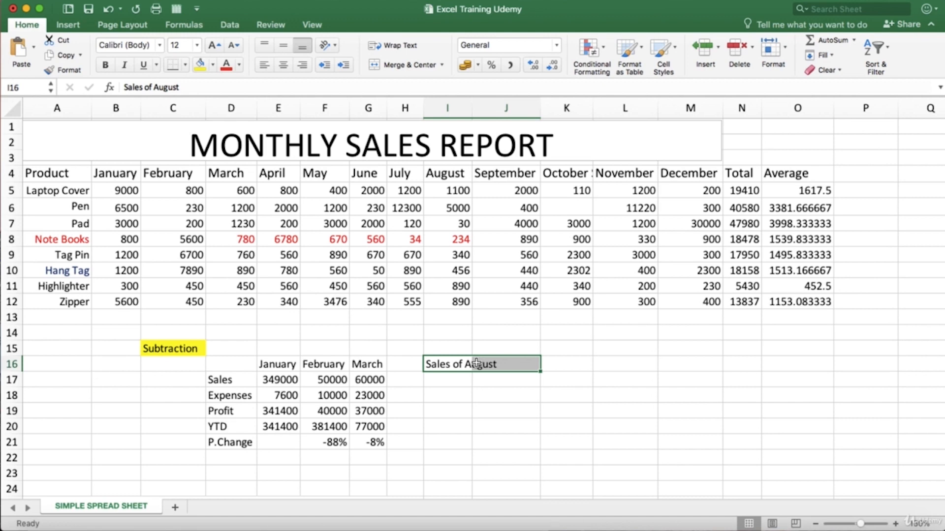
left_click(400, 46)
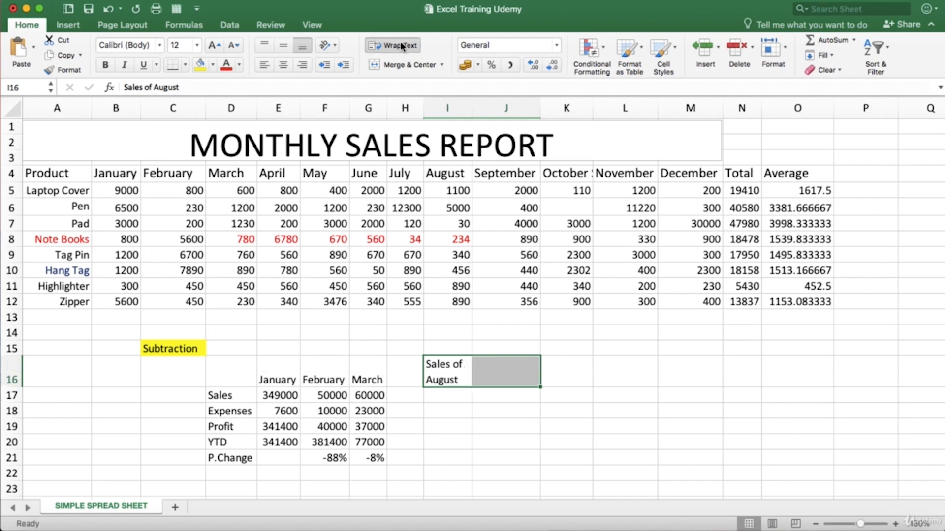
Step: Examine how the wrapped text sits in I16 compared with the neighbouring cells
left_click(456, 411)
scroll(455, 410, "down", 1)
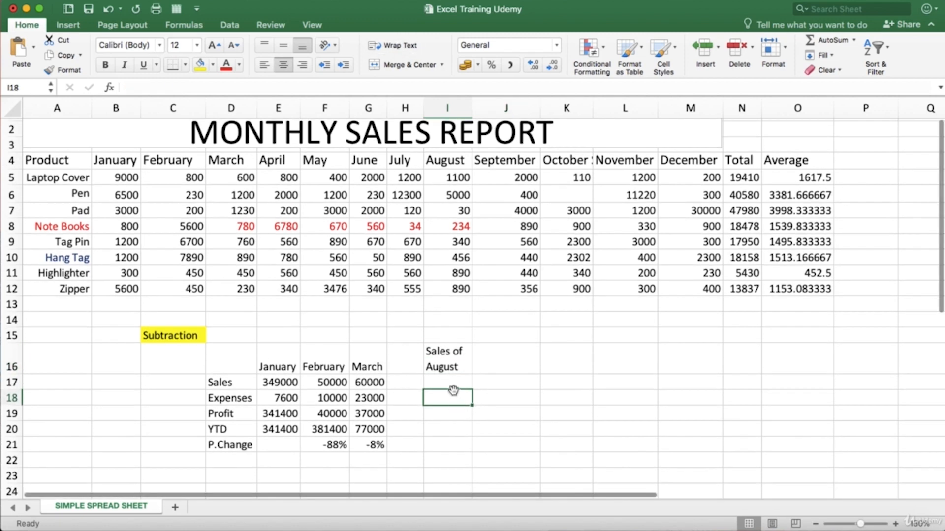
left_click(443, 362)
left_click(448, 380)
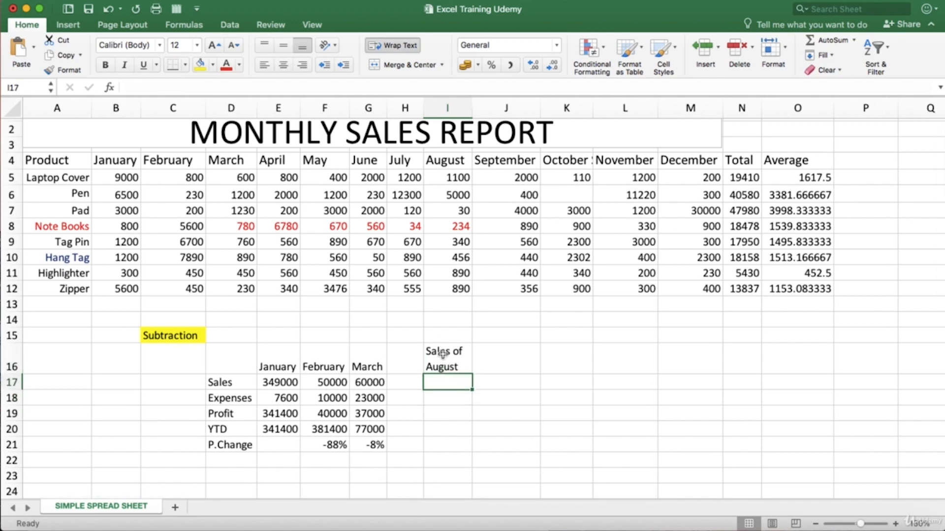
left_click(447, 365)
left_click(449, 387)
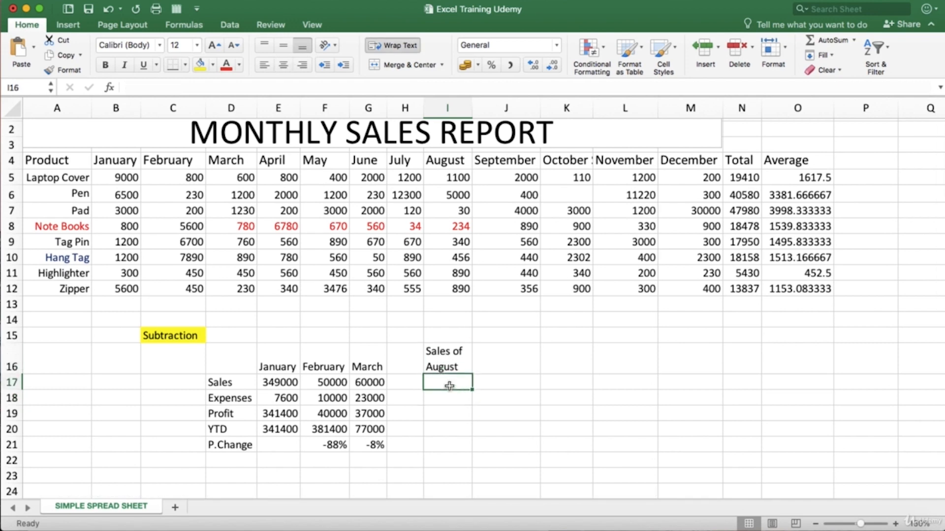
left_click(434, 350)
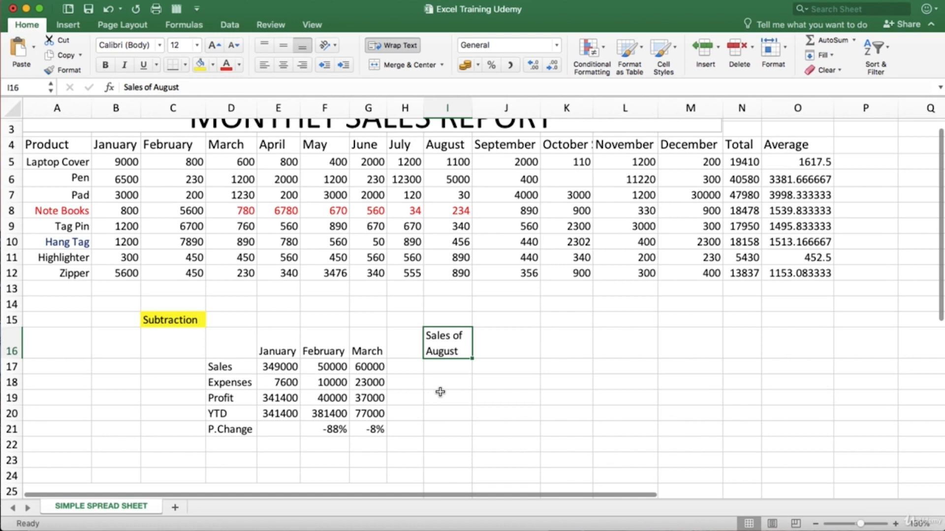
scroll(440, 391, "up", 1)
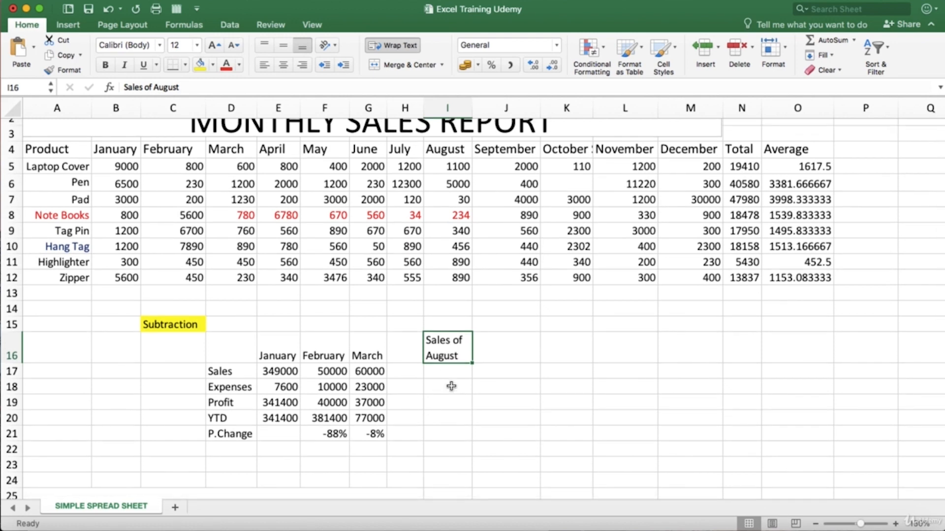
scroll(452, 386, "up", 3)
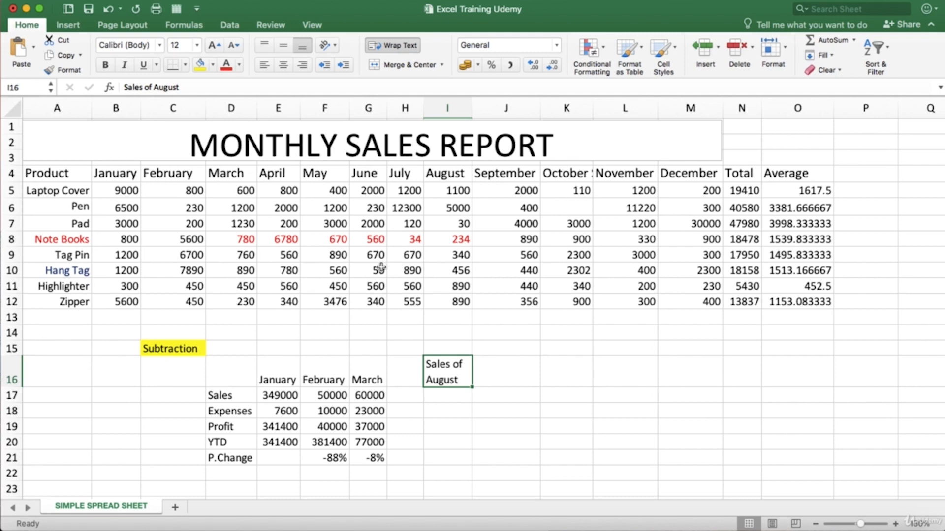
Step: Select the April and May Hang Tag values in E10:F10 and angle their text clockwise
double_click(339, 272)
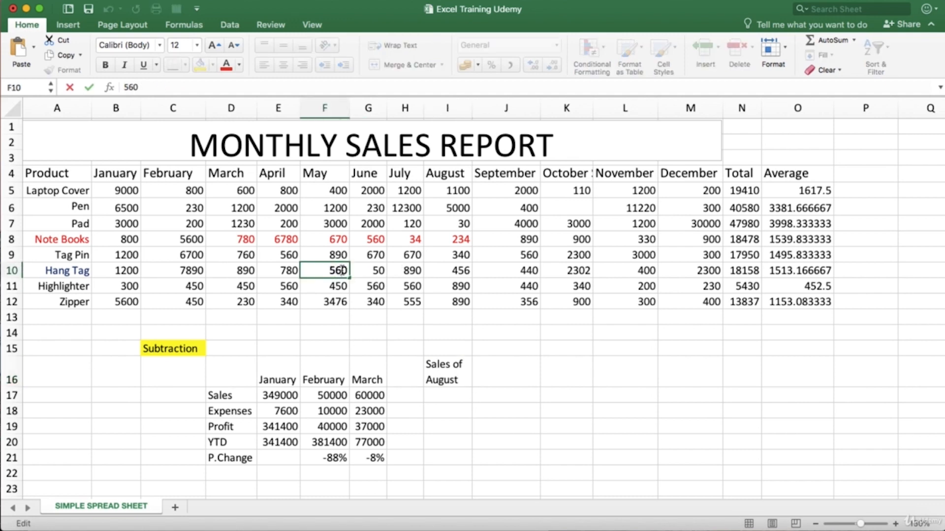
left_click_drag(343, 271, 329, 270)
left_click(284, 270)
left_click_drag(284, 270, 336, 271)
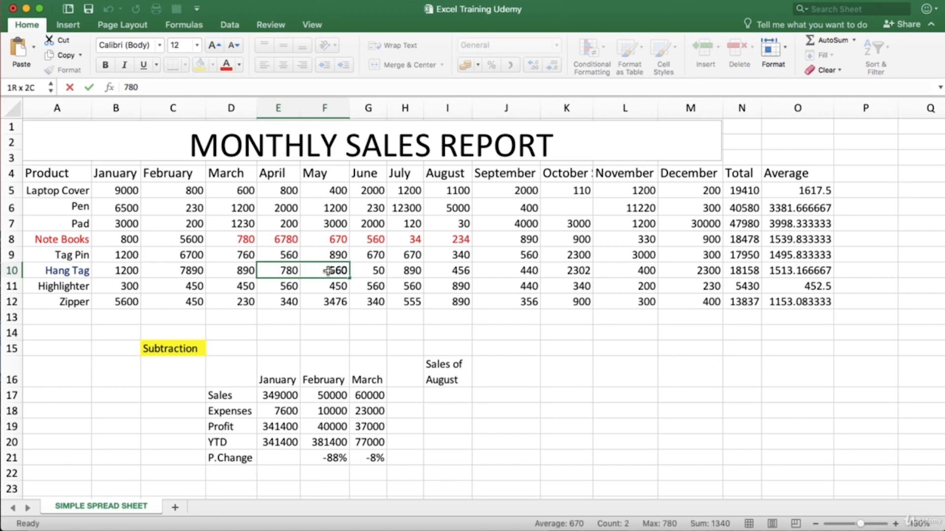
left_click(295, 269)
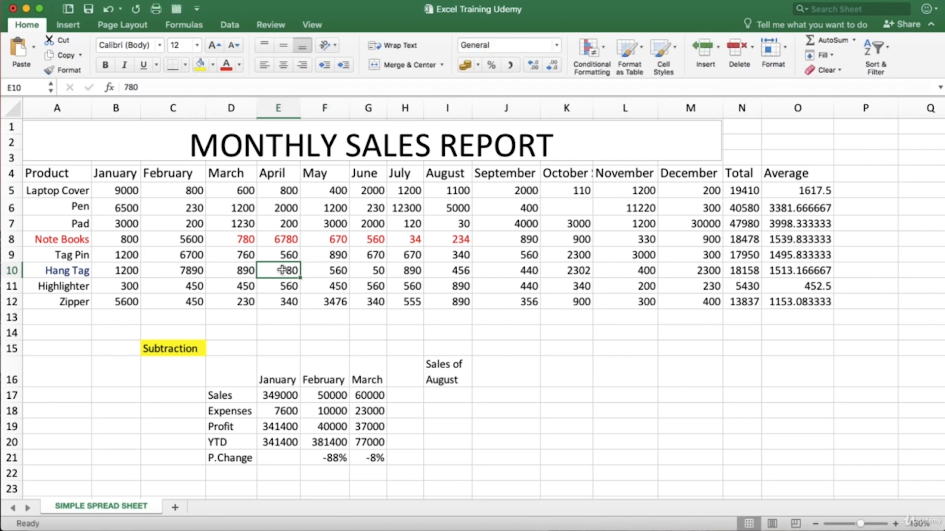
double_click(279, 270)
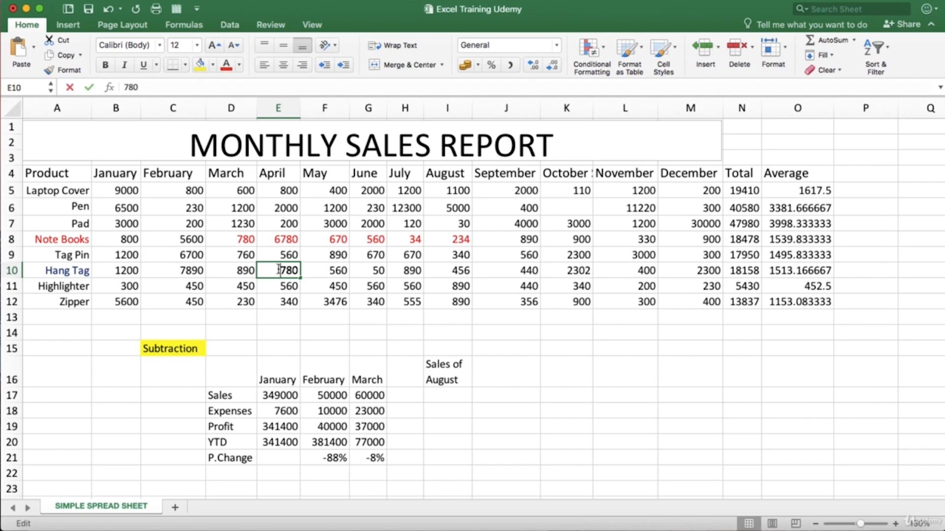
left_click(344, 271)
left_click_drag(314, 270, 285, 270)
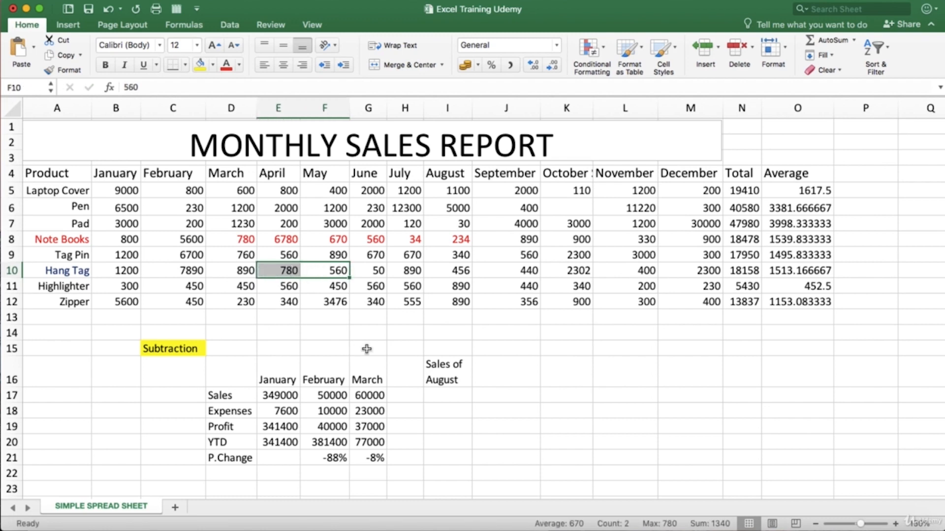
left_click(326, 47)
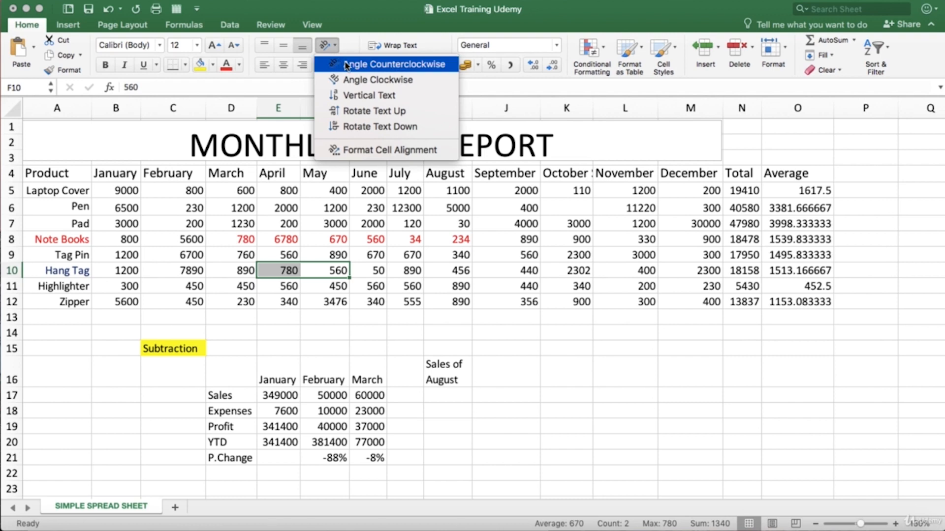
left_click(373, 80)
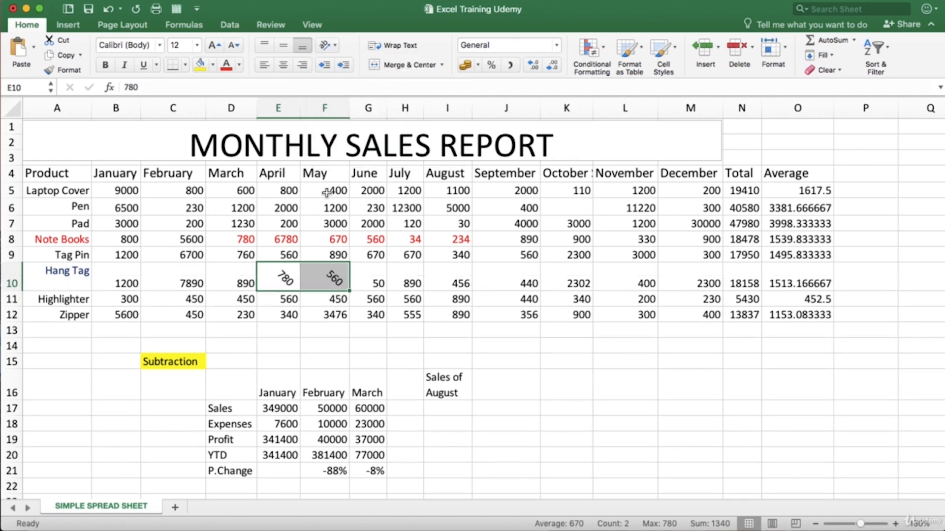
Step: Try angling the E10:F10 values counterclockwise, then undo the orientation changes
left_click(327, 46)
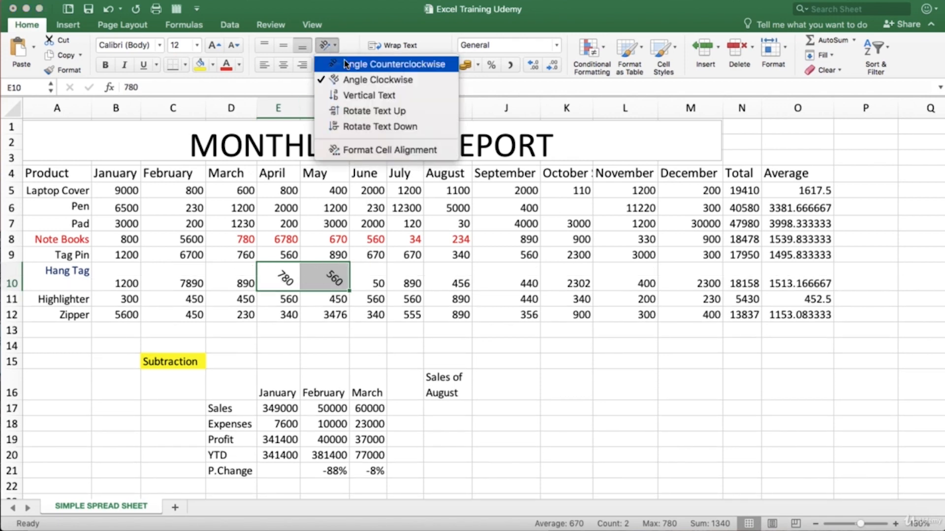
left_click(346, 64)
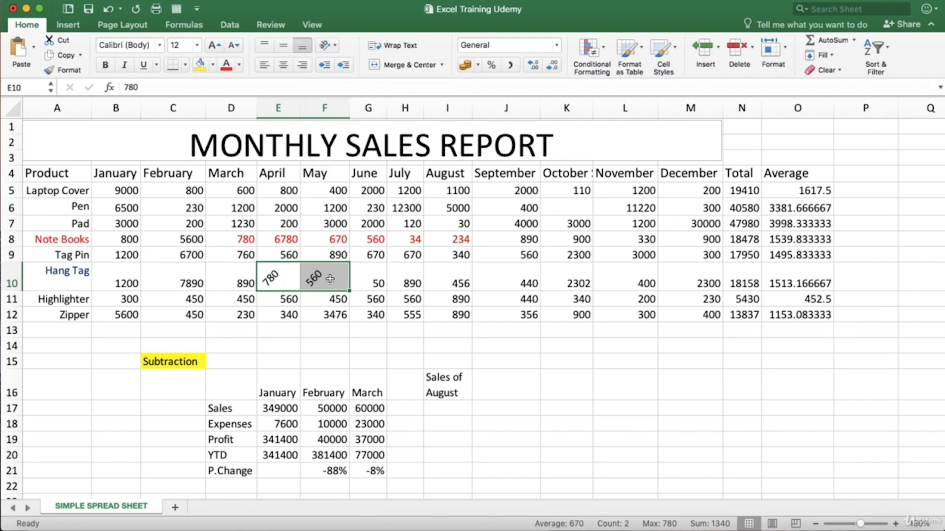
scroll(330, 278, "down", 1)
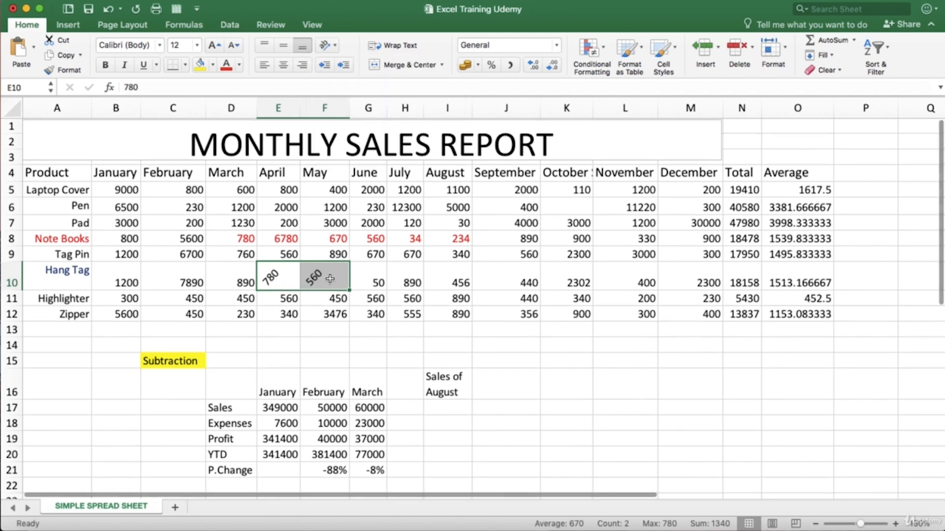
key("super+z")
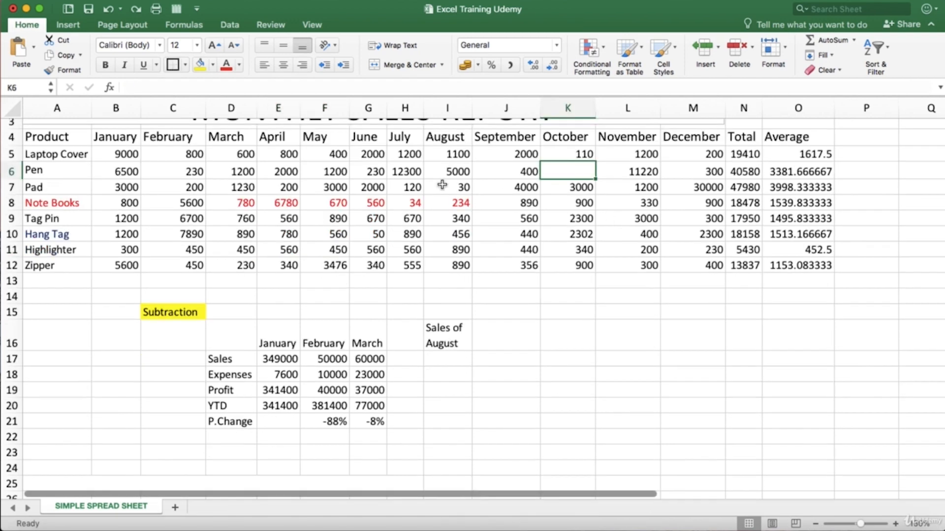
Step: Apply a thick box border around the February to August values in C6:I9 and deselect the range
left_click(379, 172)
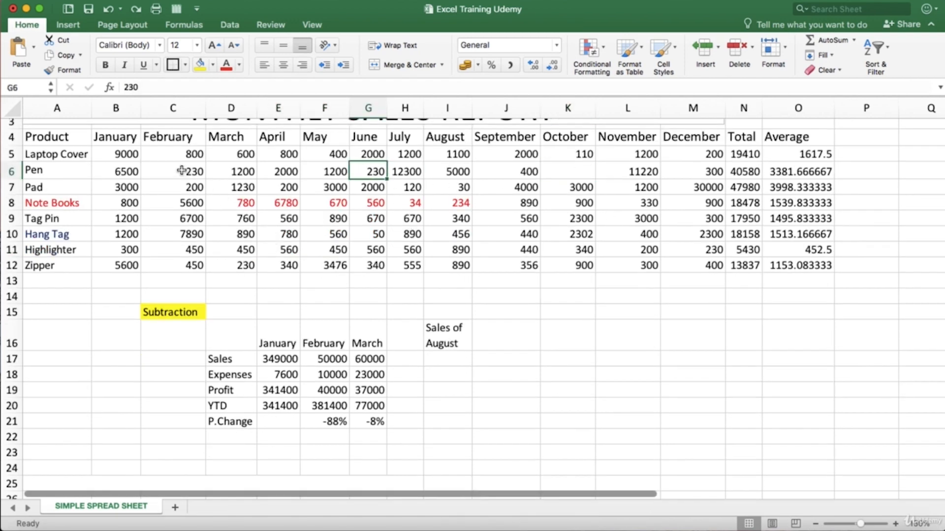
left_click_drag(182, 171, 431, 216)
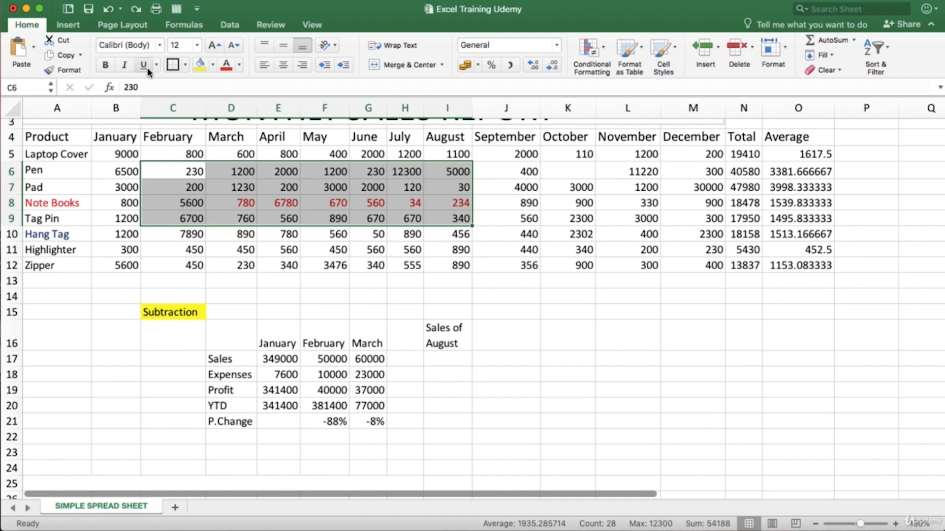
left_click(185, 65)
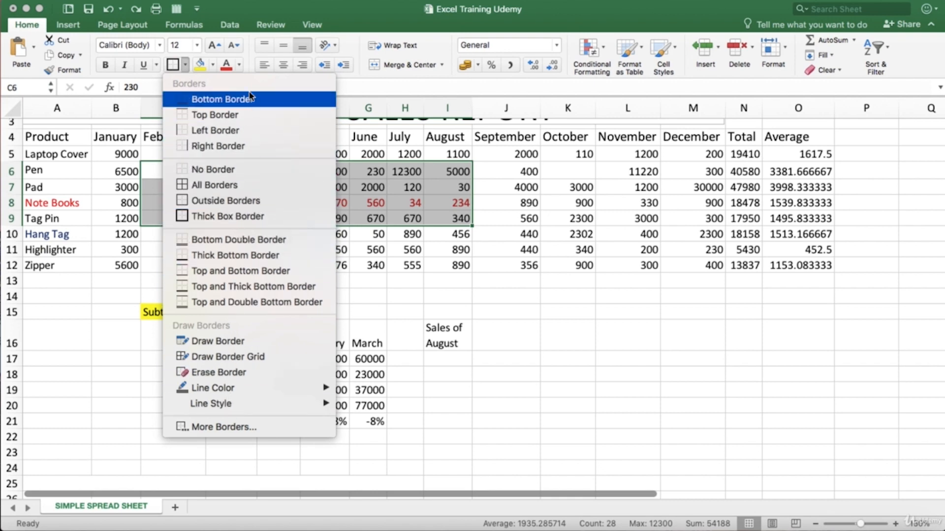
left_click(246, 222)
left_click(536, 377)
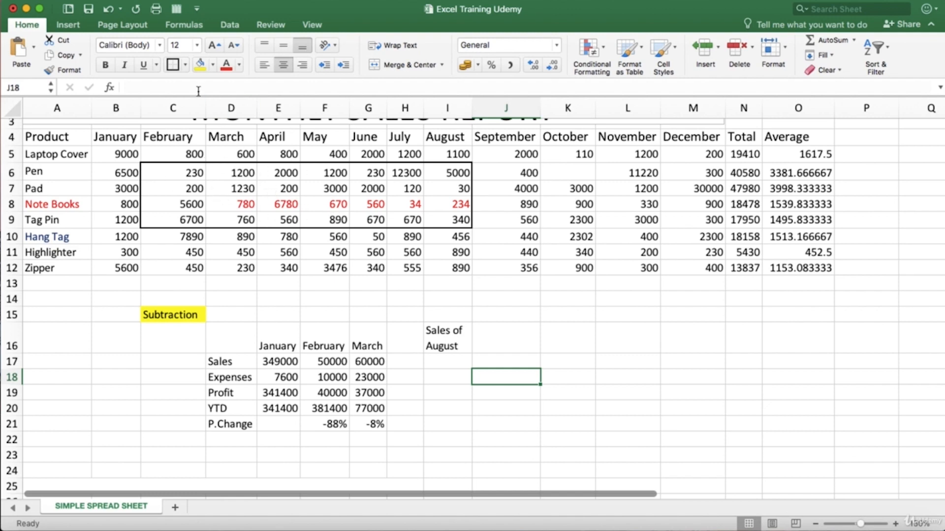
Step: Examine the line styles and line colors offered in the detailed border settings, and cancel without applying a border
left_click(186, 65)
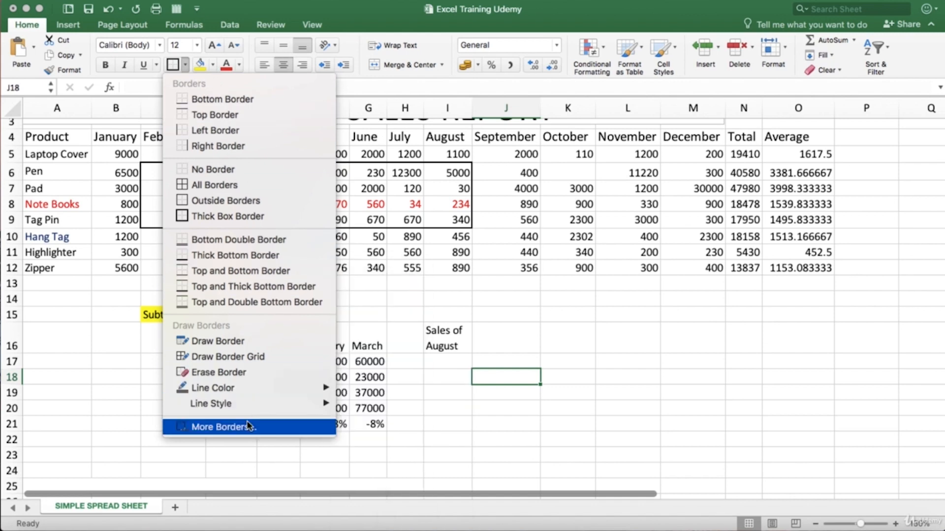
mouse_move(249, 402)
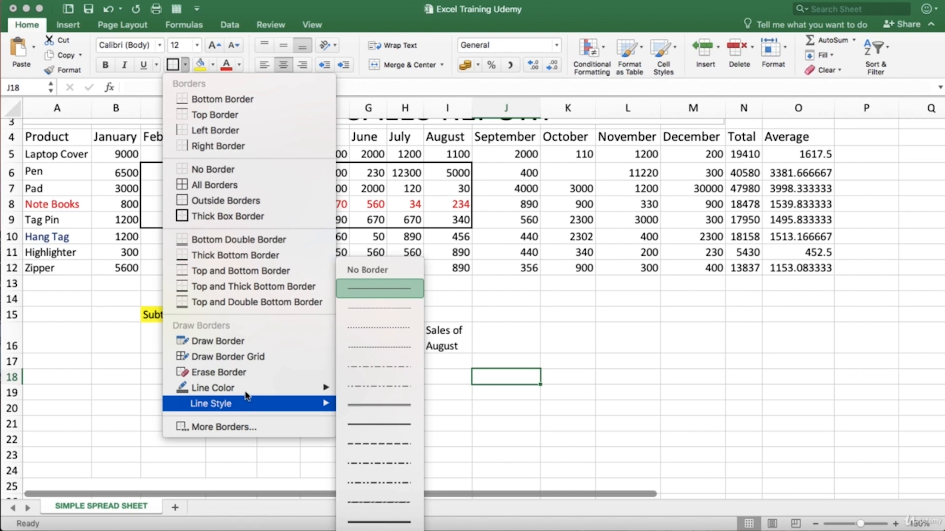
left_click(244, 427)
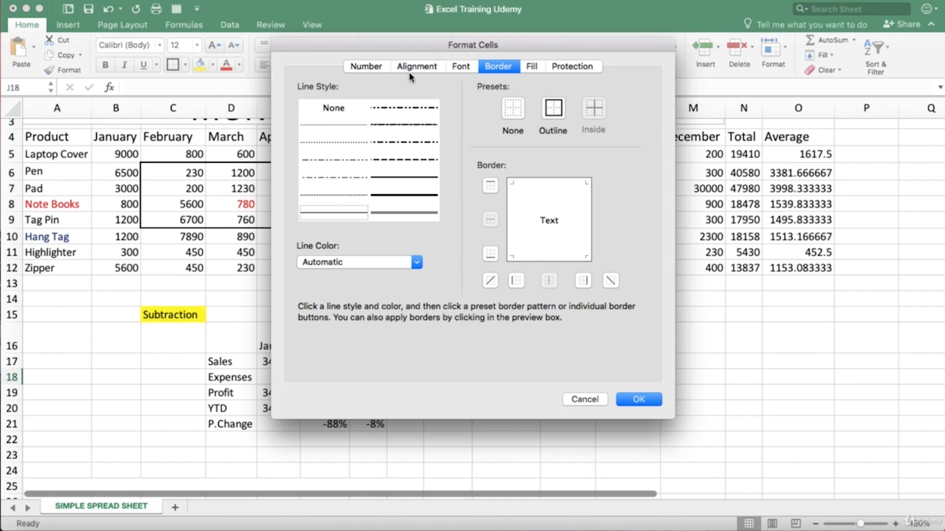
left_click(351, 160)
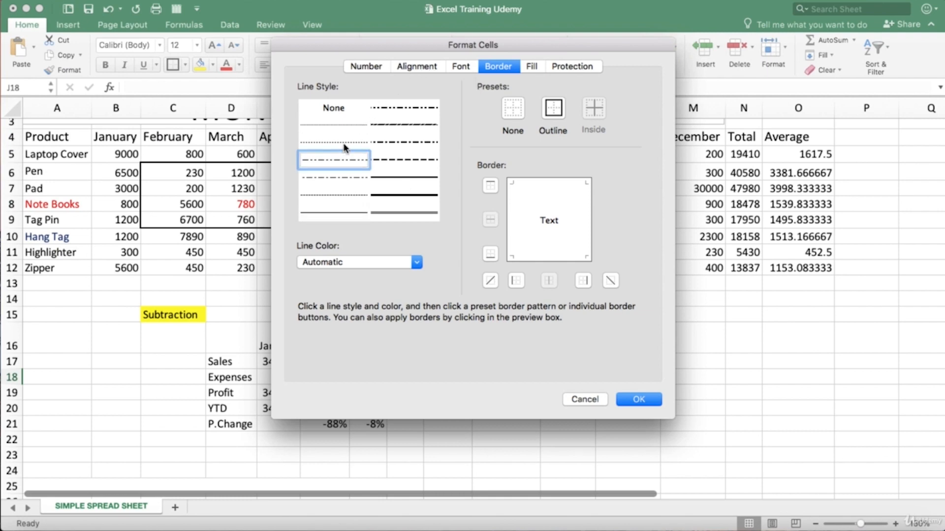
left_click(343, 142)
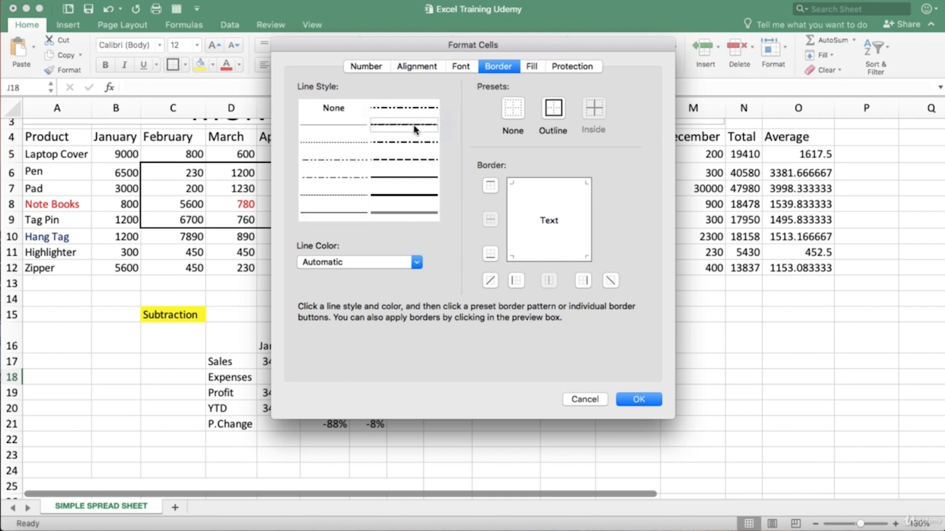
left_click(415, 126)
left_click(416, 142)
left_click(417, 263)
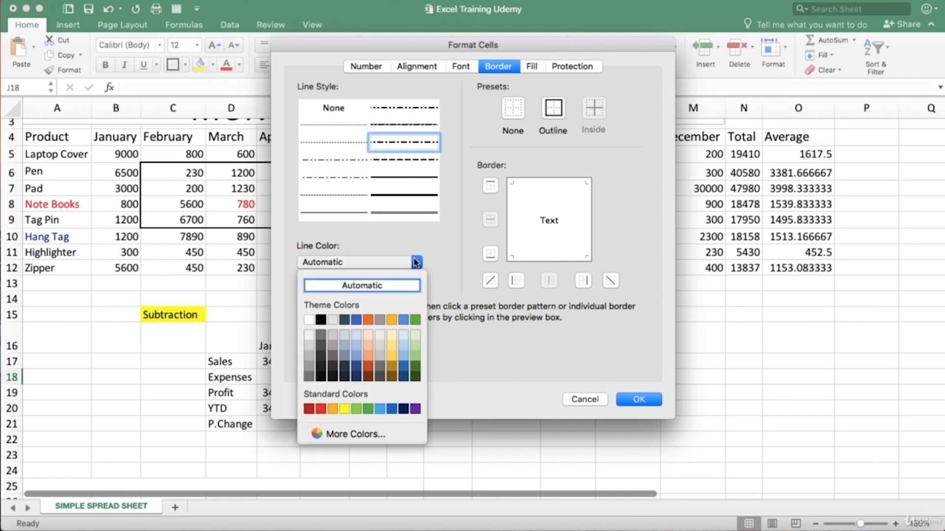
left_click(488, 198)
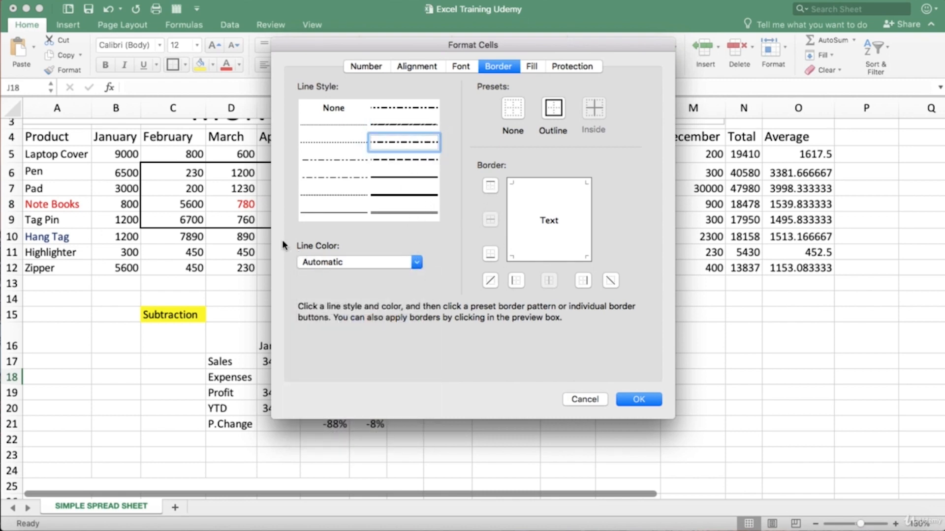
left_click(578, 400)
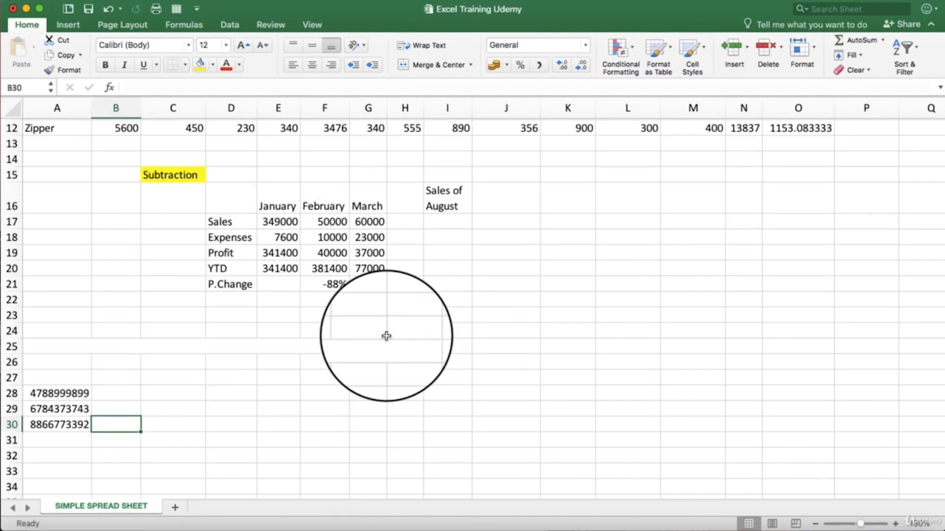
Step: Examine the unformatted ten-digit numbers in A28:A30, dismissing any request to replace cell contents
left_click(60, 394)
left_click(58, 409)
left_click(57, 422)
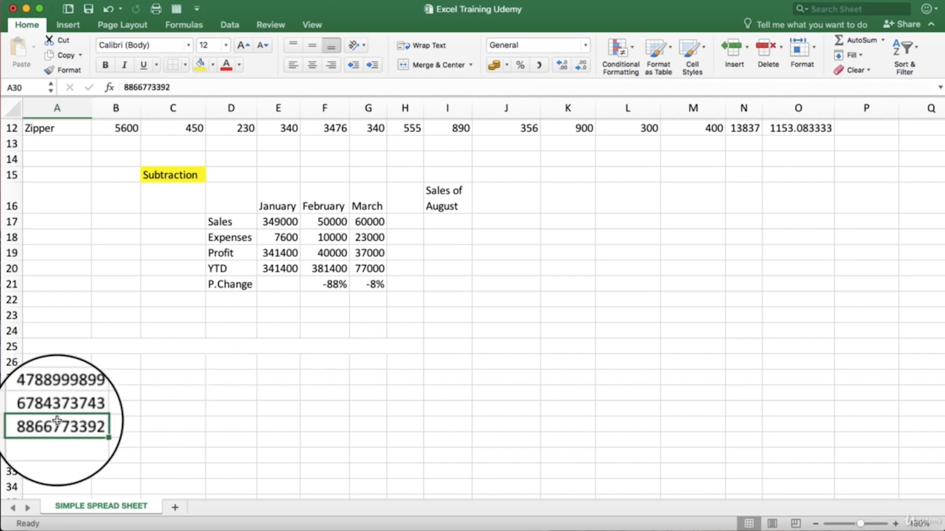
left_click_drag(57, 420, 59, 408)
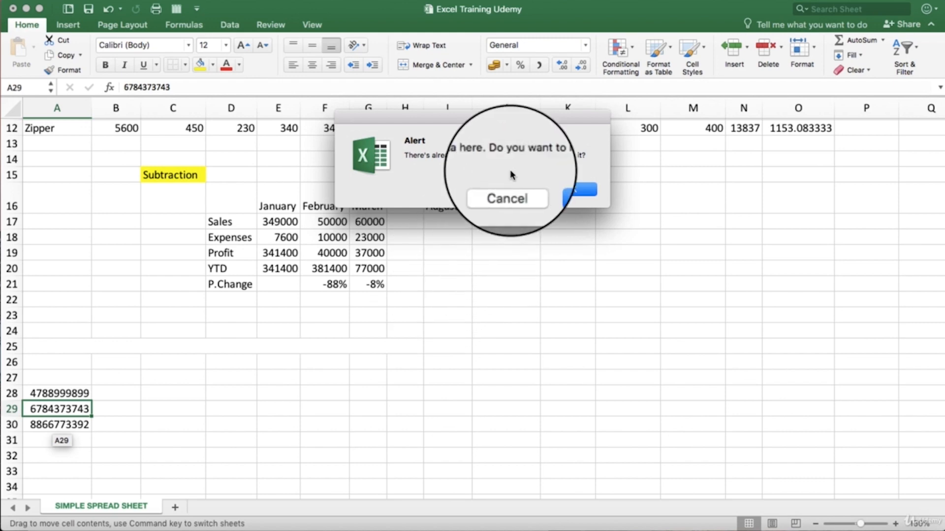
left_click(511, 196)
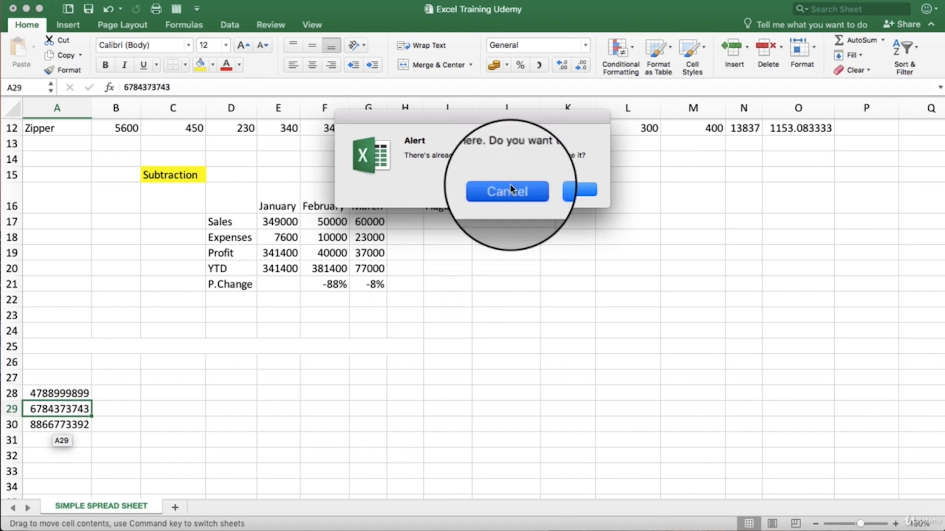
left_click(57, 395)
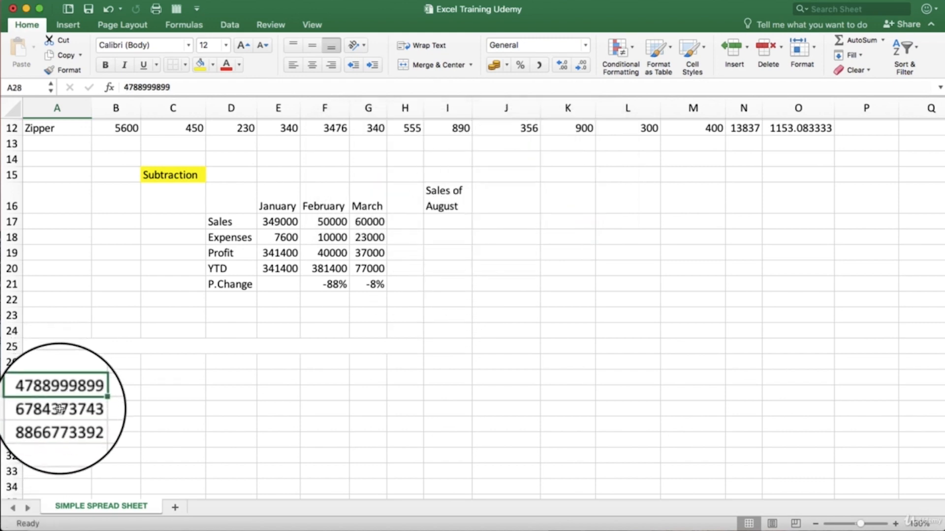
left_click(59, 408)
left_click(56, 393)
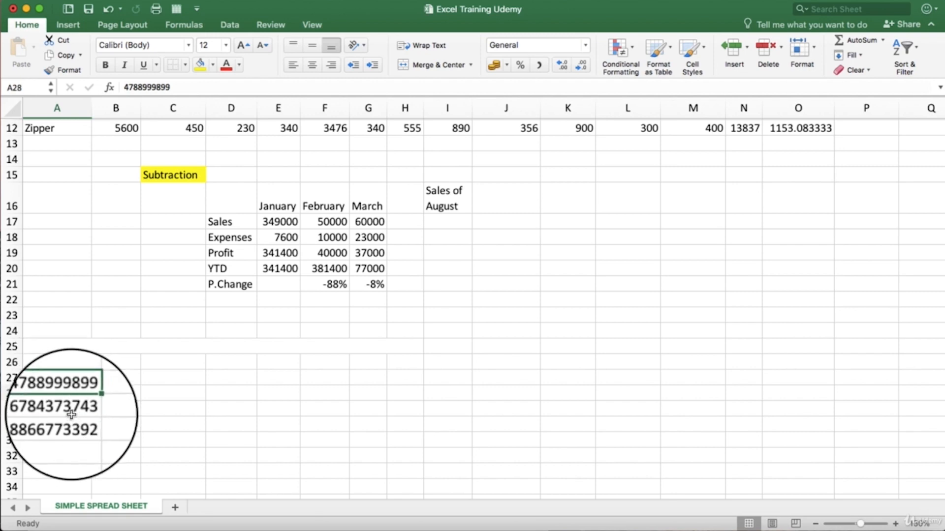
left_click(58, 409)
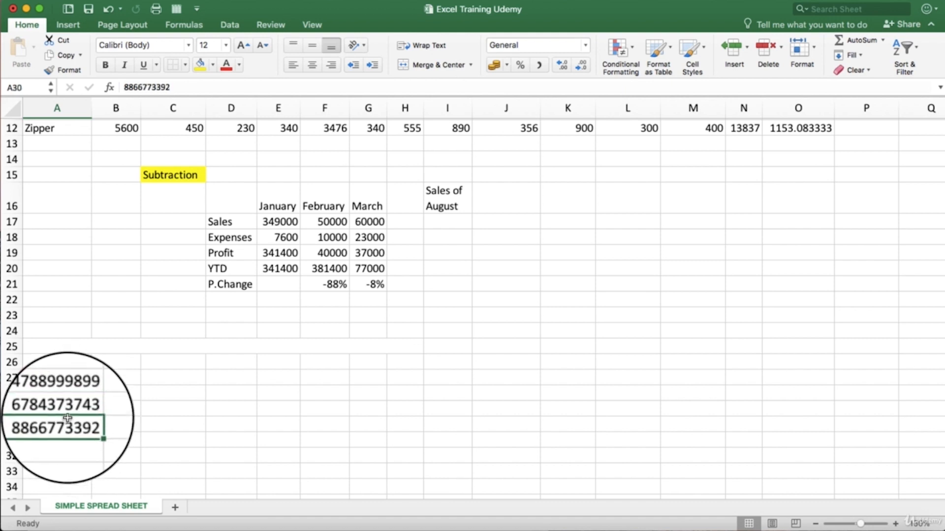
left_click(63, 391)
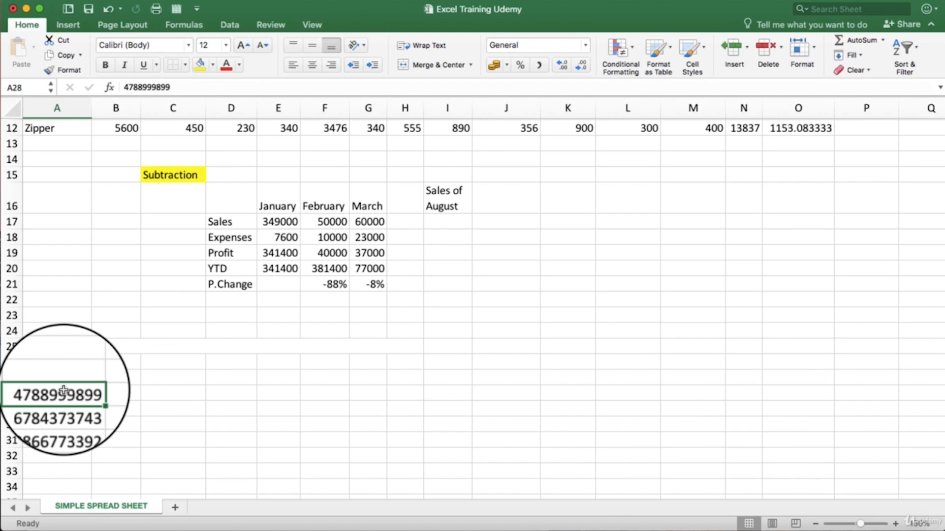
left_click(58, 410)
Step: Compare the Currency and Number formats for A28, and apply the Special format type Social Security Number to it
left_click(67, 394)
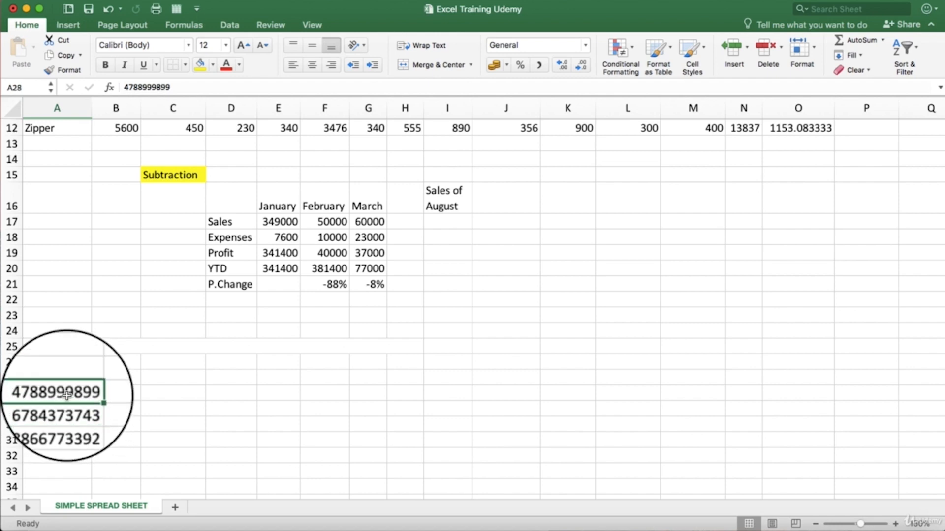
right_click(68, 395)
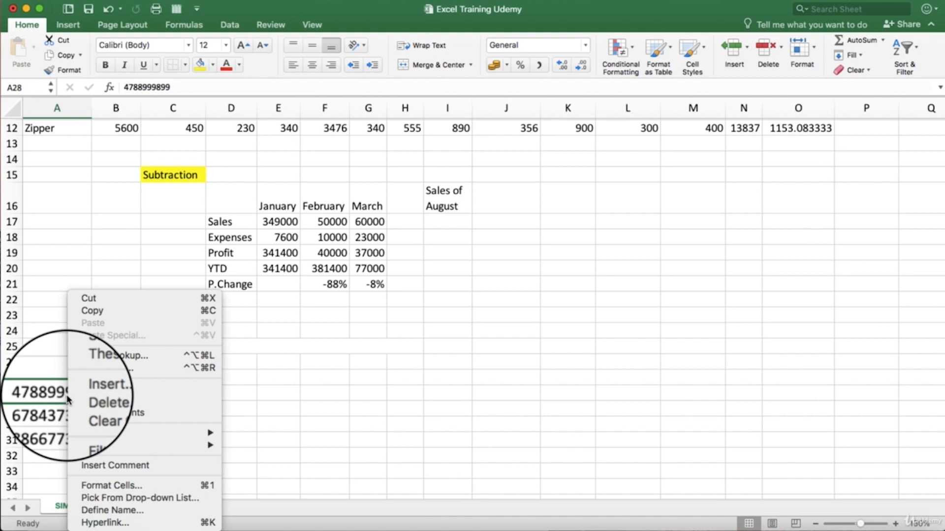
left_click(104, 486)
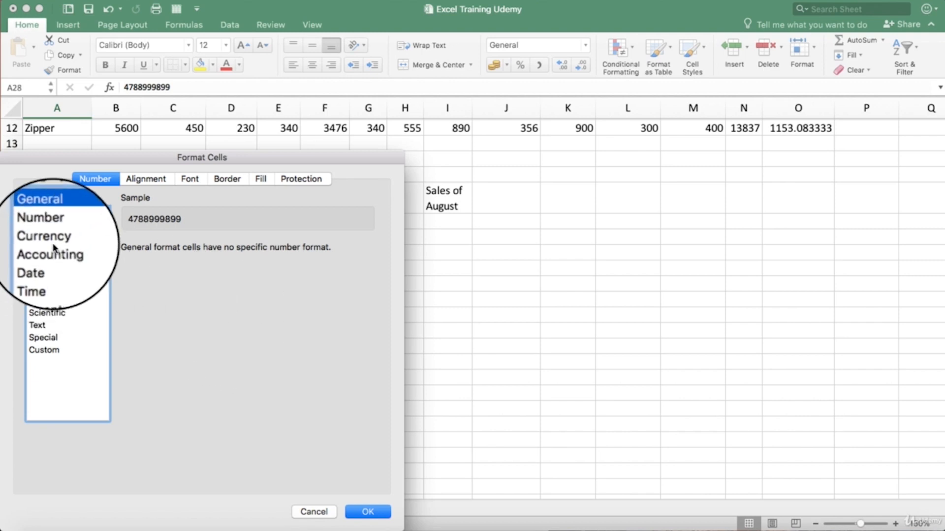
left_click(52, 241)
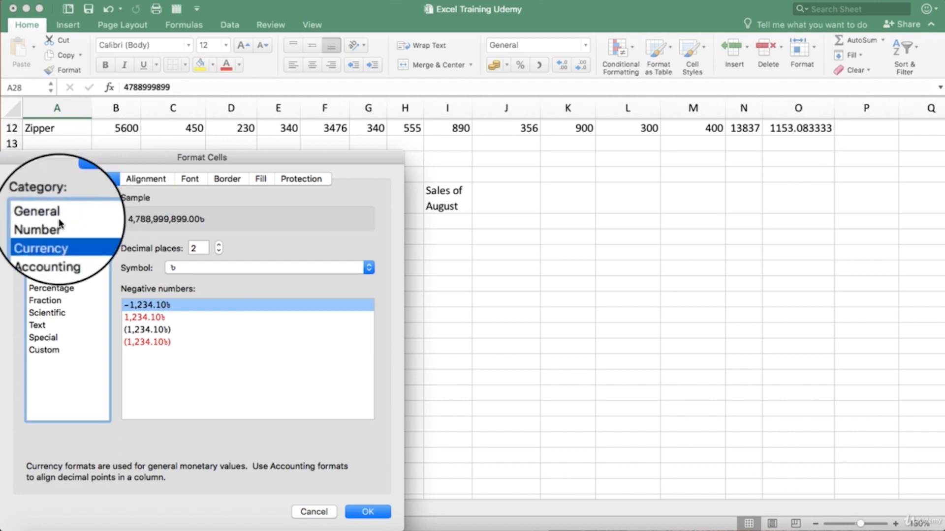
left_click(56, 218)
left_click(56, 228)
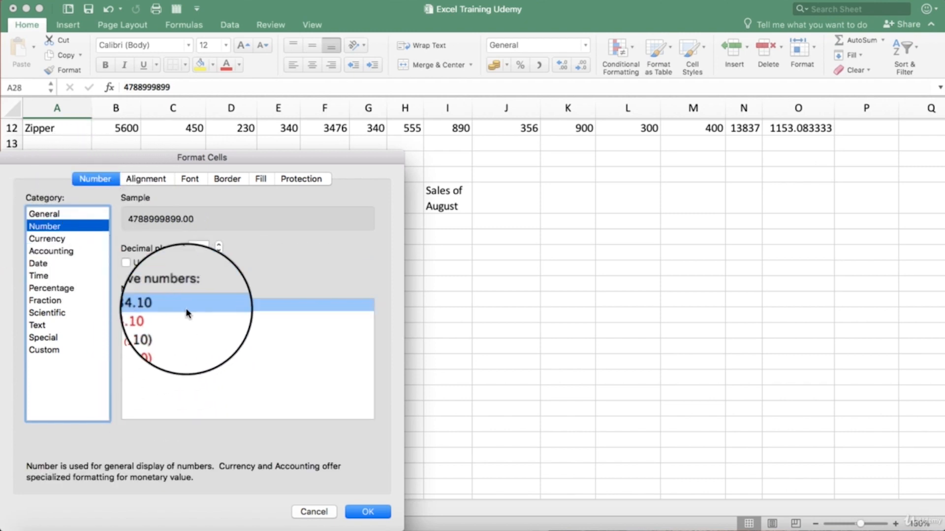
left_click(57, 240)
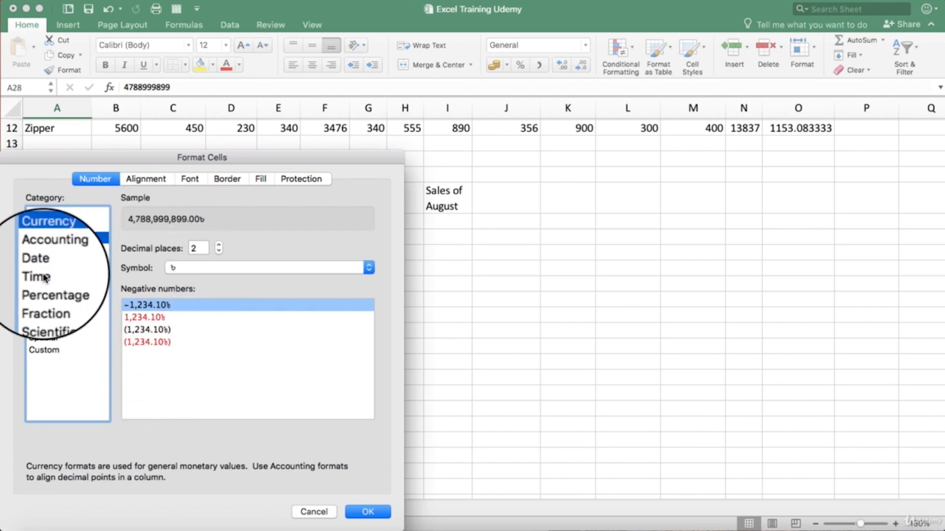
left_click(44, 339)
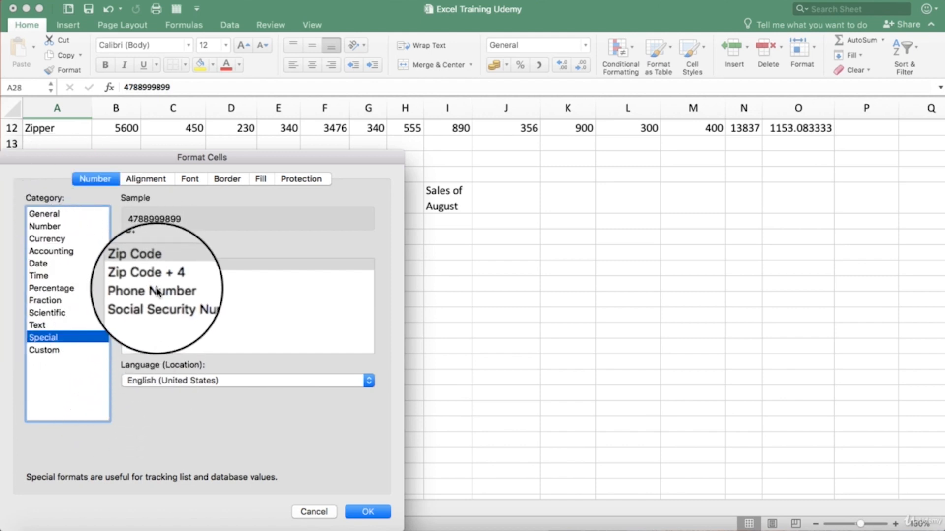
left_click(168, 302)
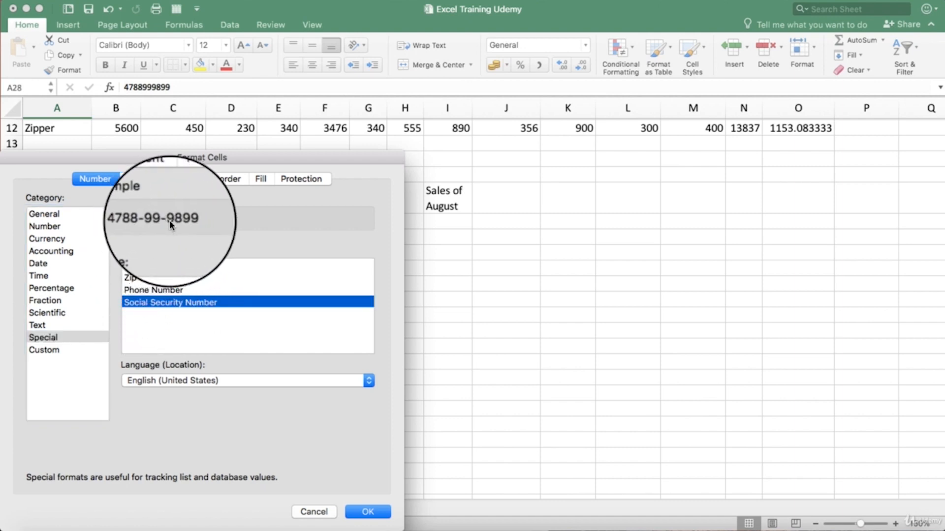
left_click(367, 513)
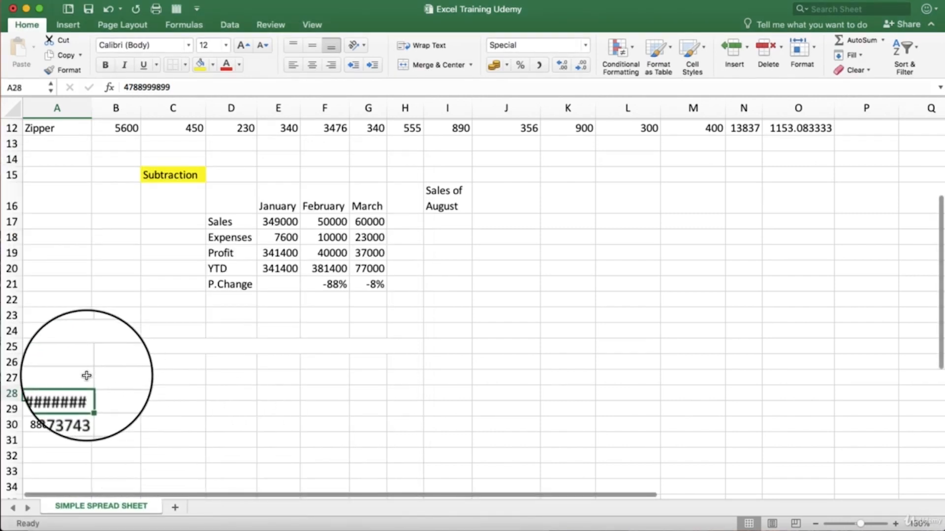
Step: Widen column A so the formatted number in A28 fits, and select that cell
left_click(111, 394)
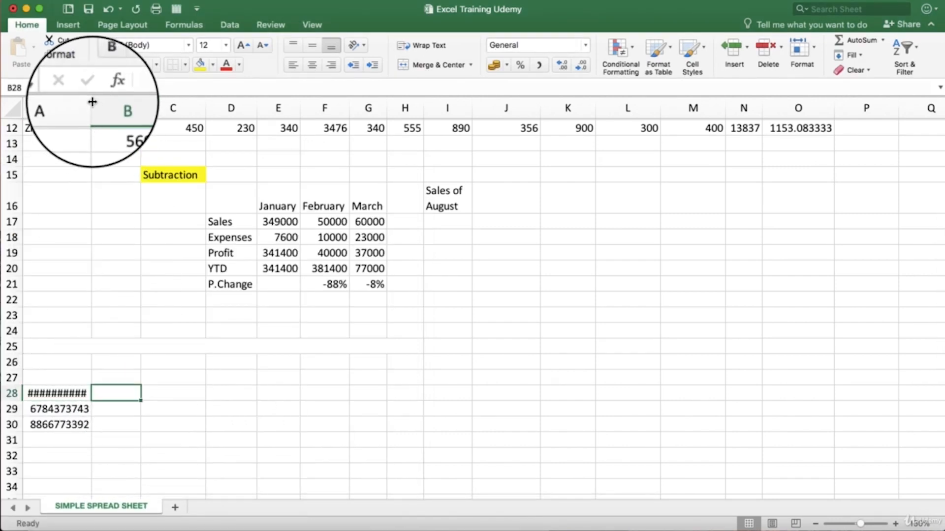
left_click_drag(92, 104, 129, 104)
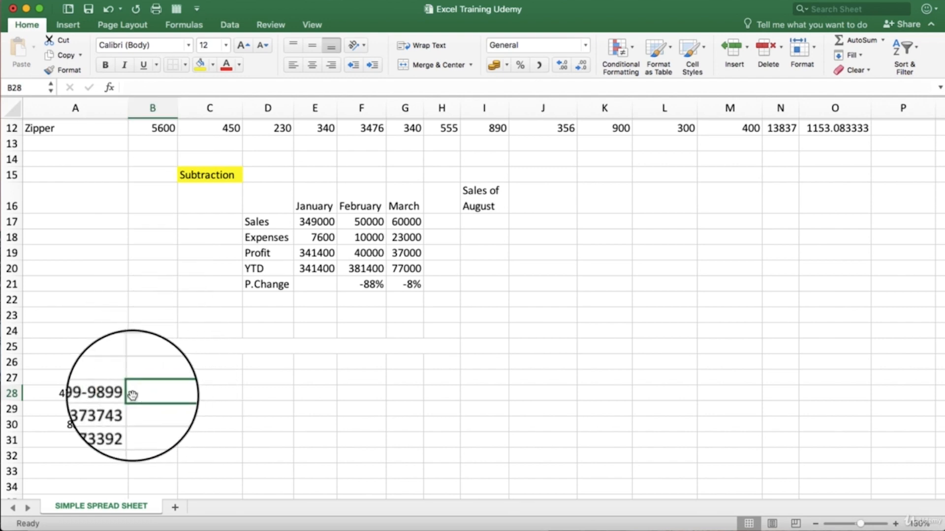
left_click(108, 396)
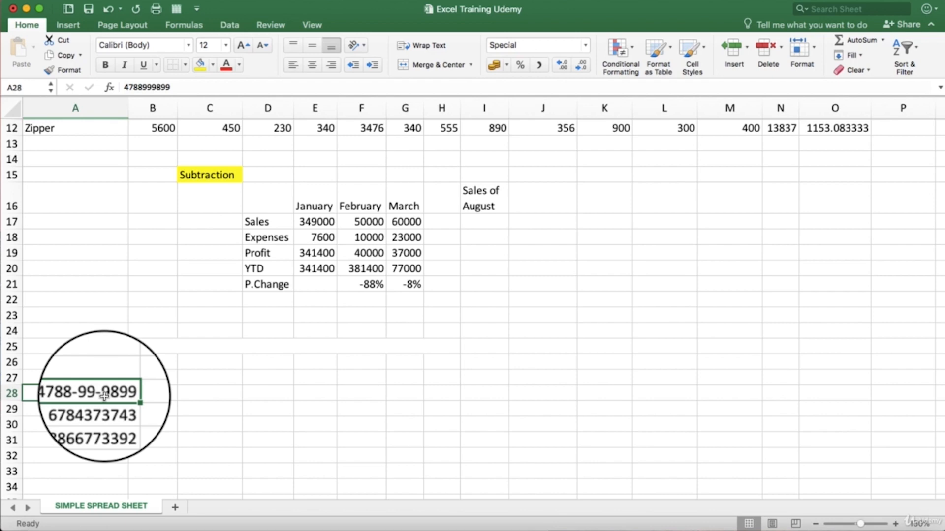
Step: Apply the Special format type Social Security Number to A28:A30 and check each of the three cells
left_click_drag(104, 396, 105, 423)
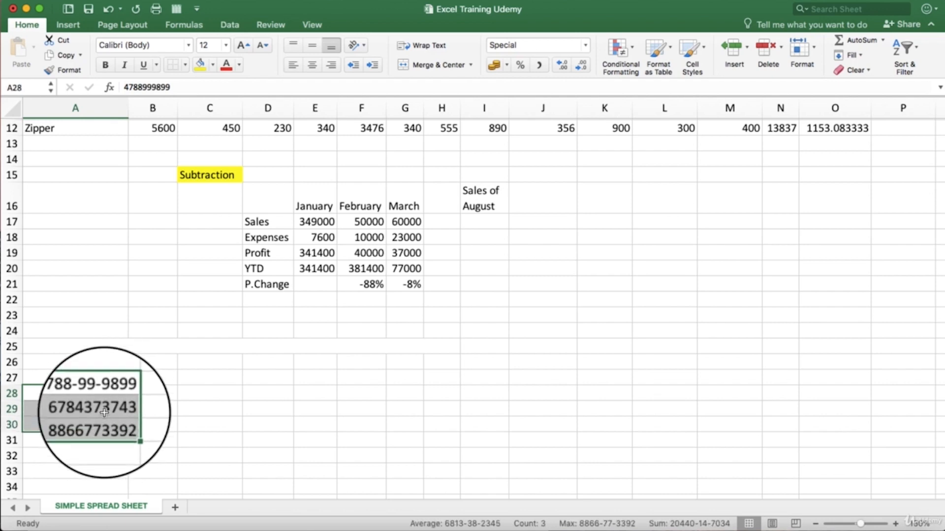
right_click(105, 415)
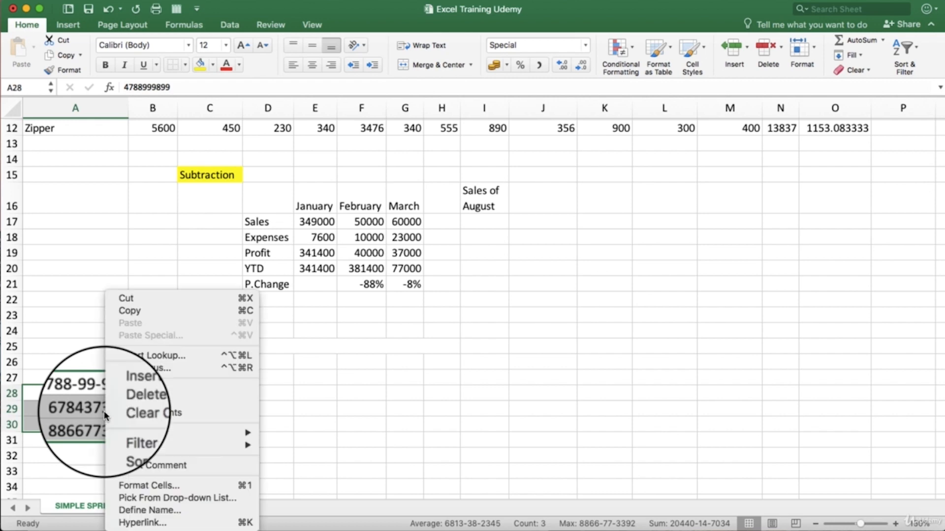
left_click(141, 481)
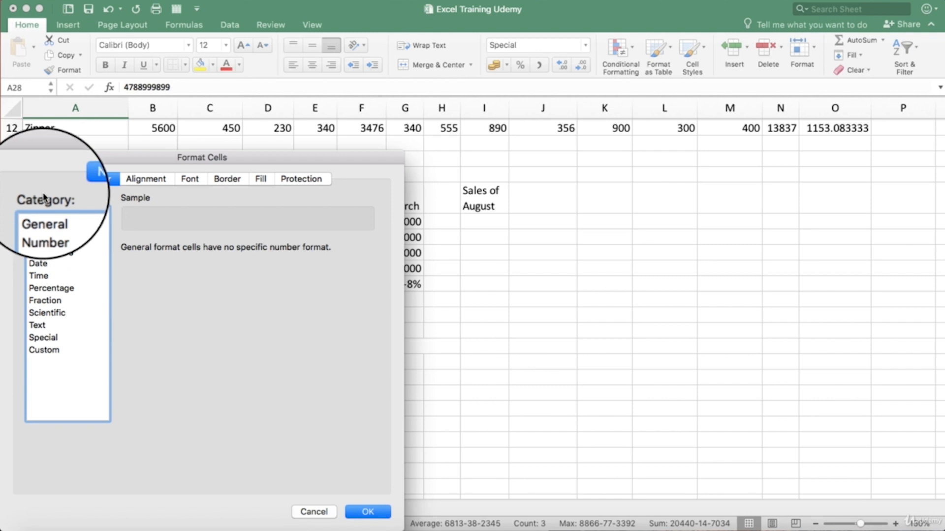
left_click(48, 340)
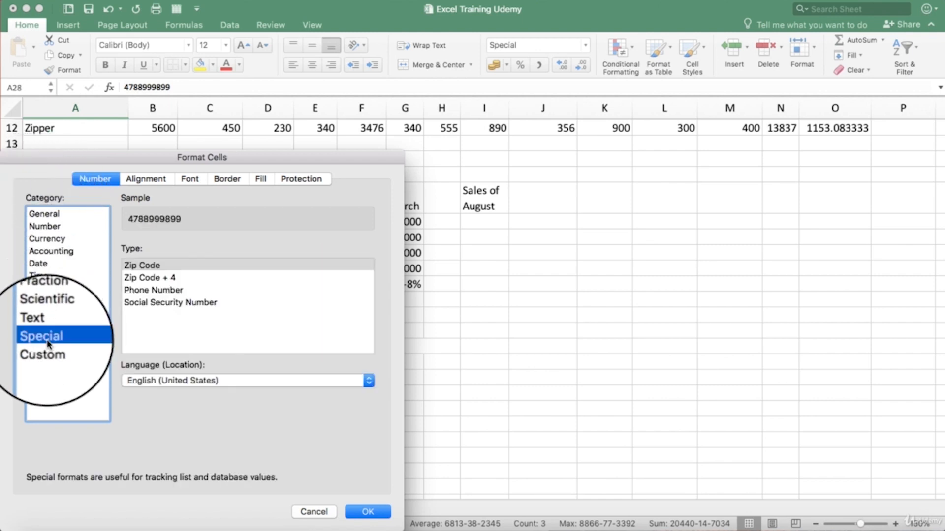
left_click(150, 304)
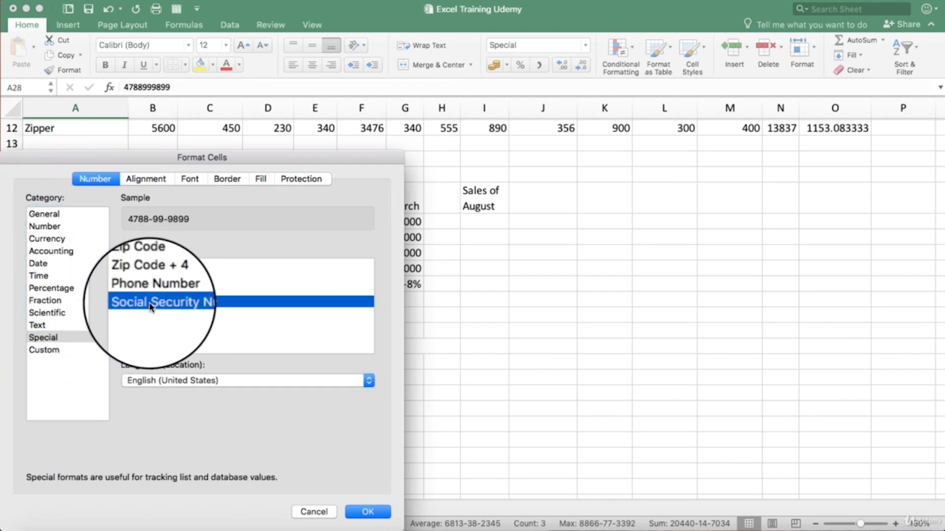
left_click(362, 512)
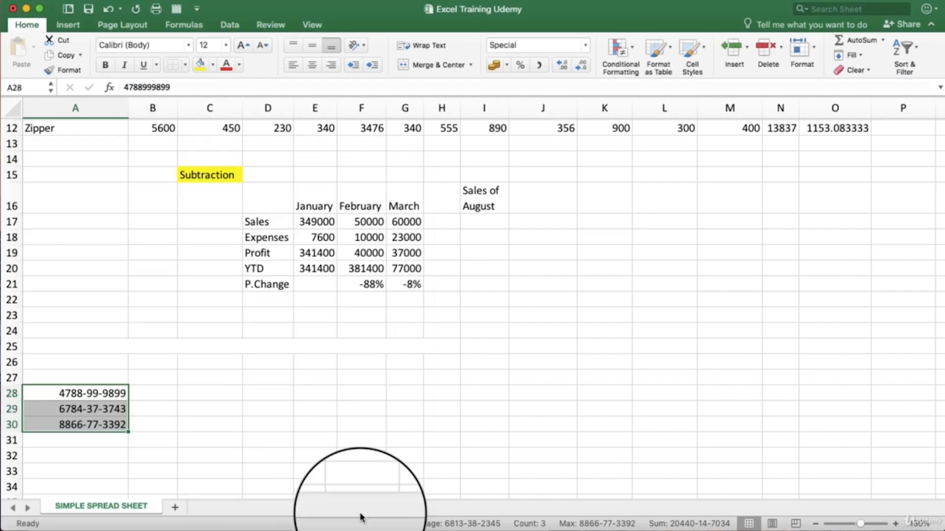
left_click(154, 424)
left_click(92, 426)
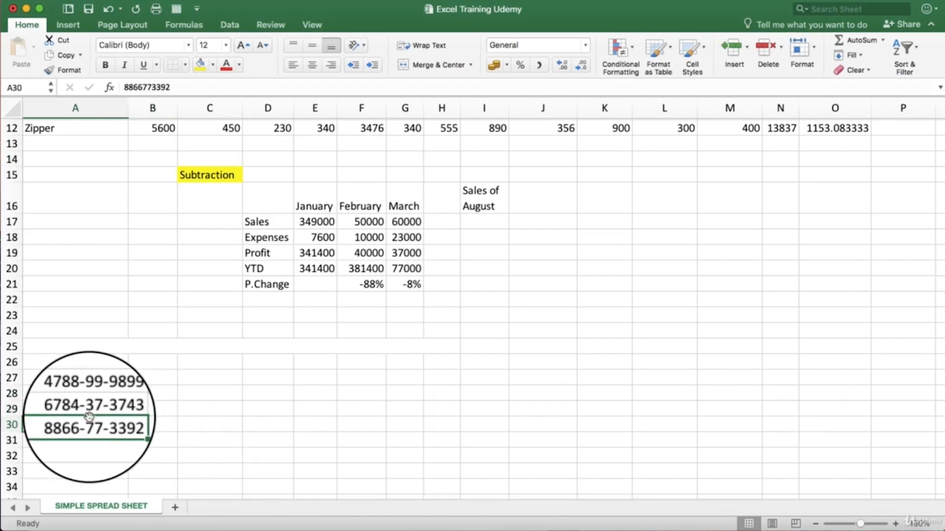
left_click(92, 410)
left_click(87, 394)
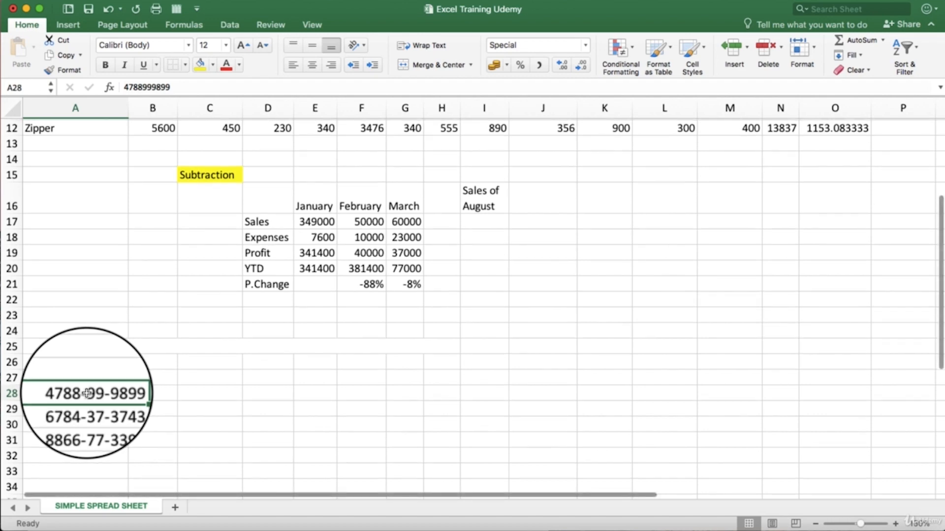
Step: Apply the dollar accounting format ($ English) to the sales figures in C6:I9
left_click(85, 409)
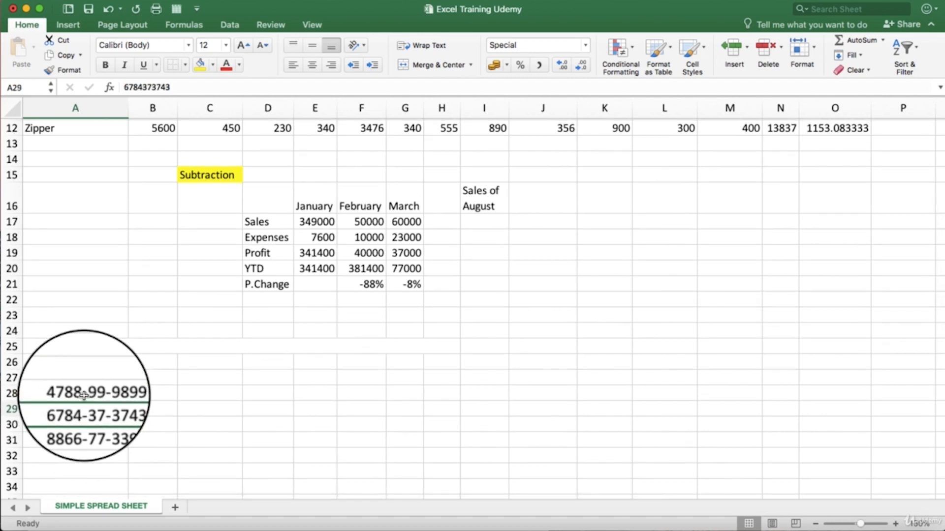
scroll(86, 409, "up", 8)
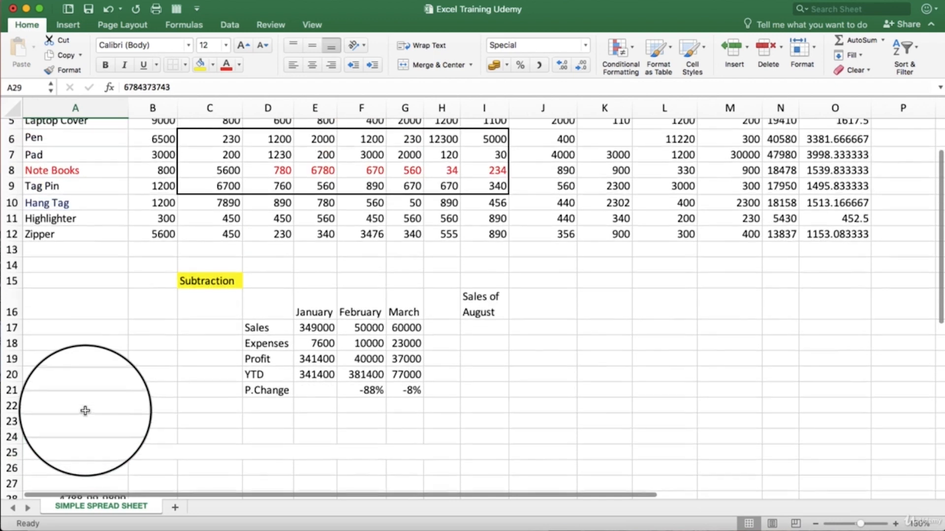
scroll(480, 273, "down", 1)
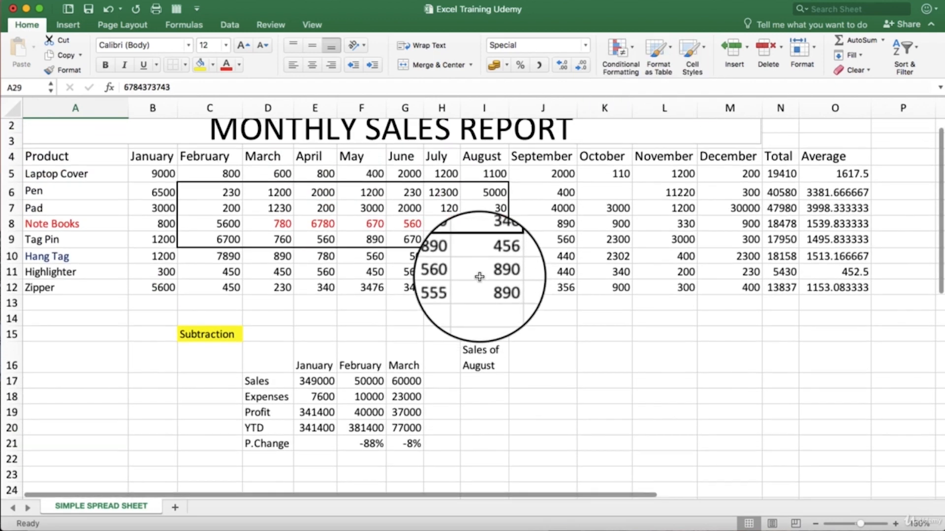
scroll(478, 269, "up", 1)
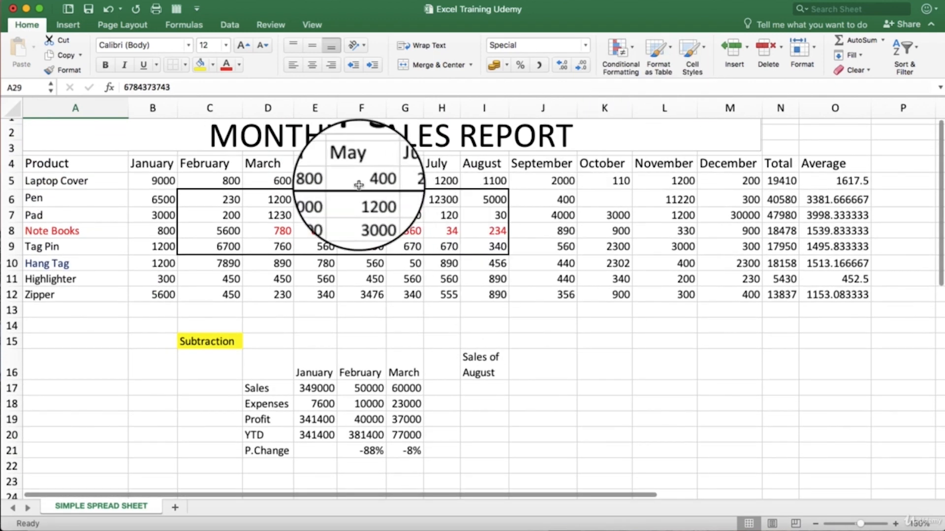
left_click_drag(219, 196, 481, 250)
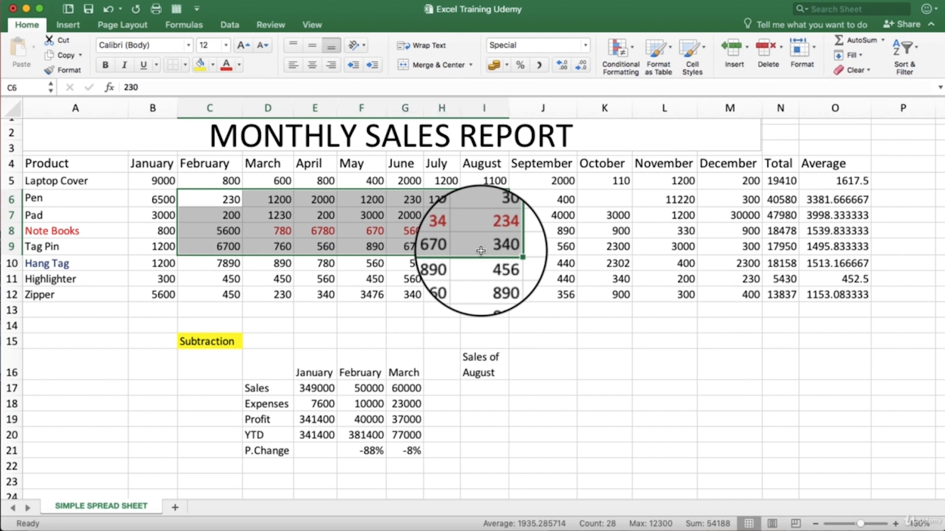
left_click(188, 193)
left_click(256, 233)
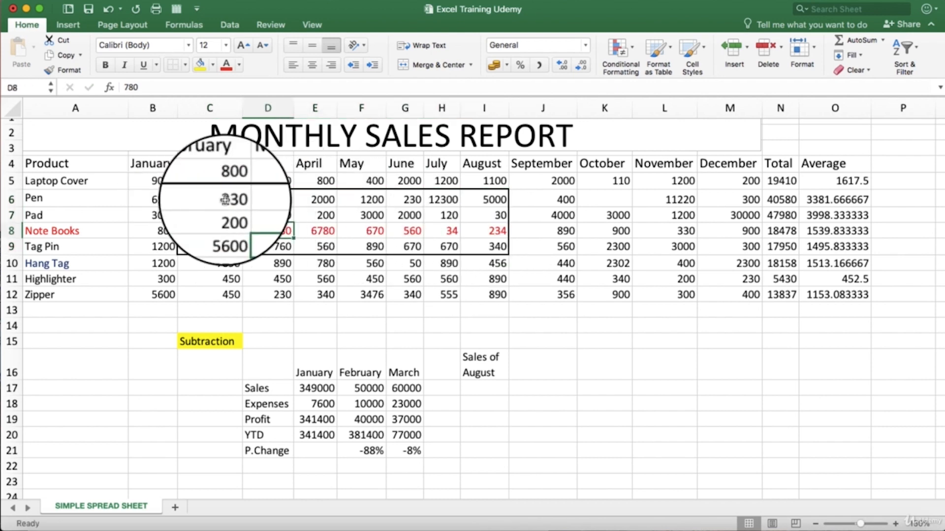
left_click_drag(225, 199, 492, 238)
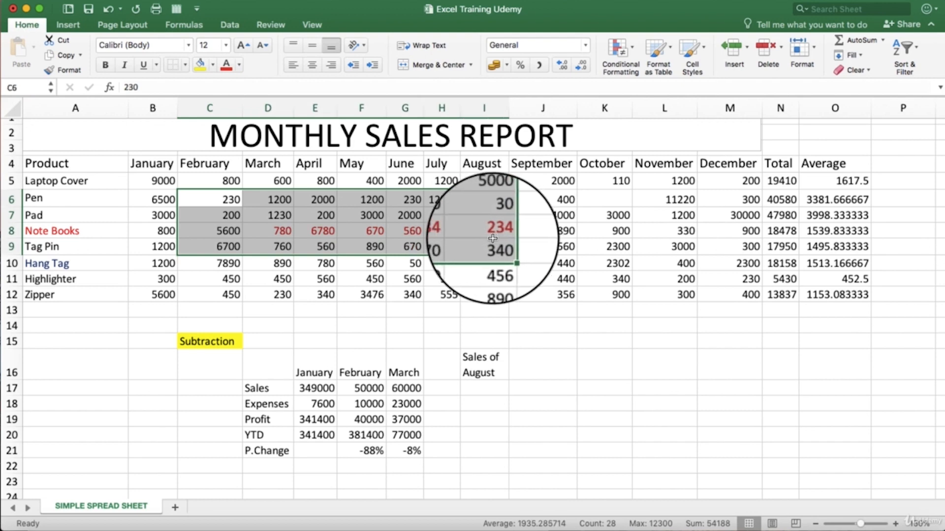
left_click(506, 68)
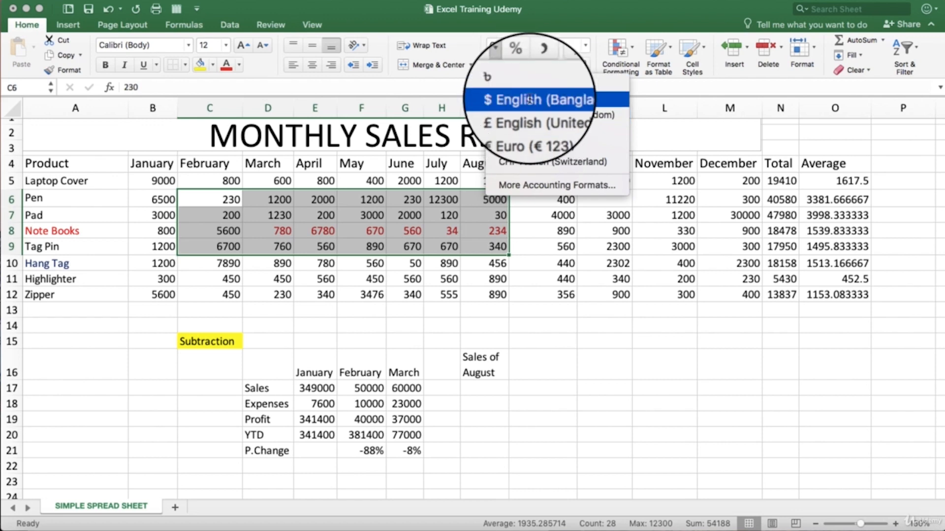
left_click(529, 100)
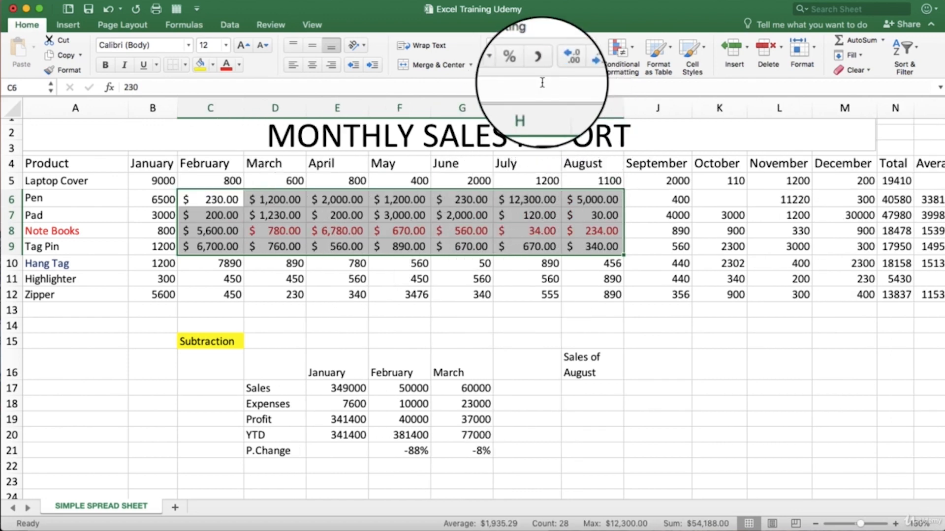
Step: Check individual cells in the accounting-formatted block C6:I9 and look over the sheet
left_click(442, 230)
left_click(439, 215)
left_click(396, 216)
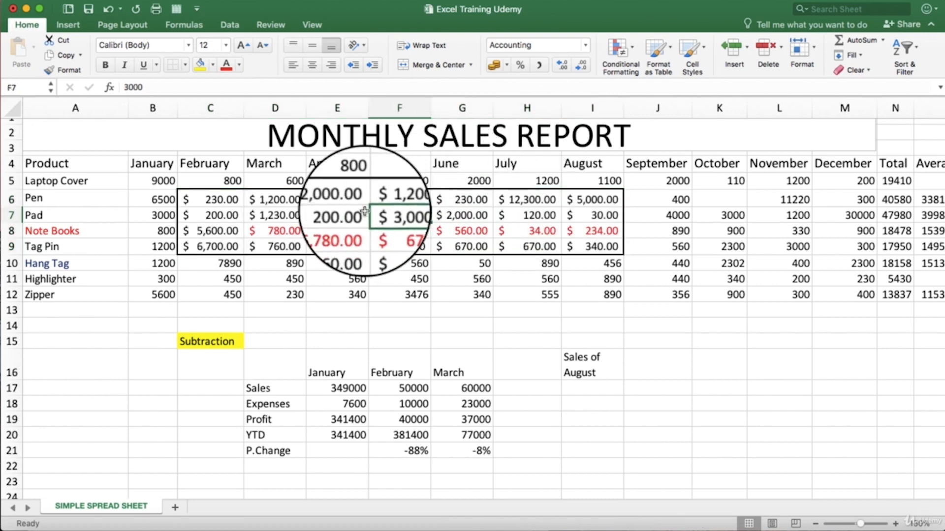
left_click(349, 213)
left_click(346, 202)
left_click(268, 230)
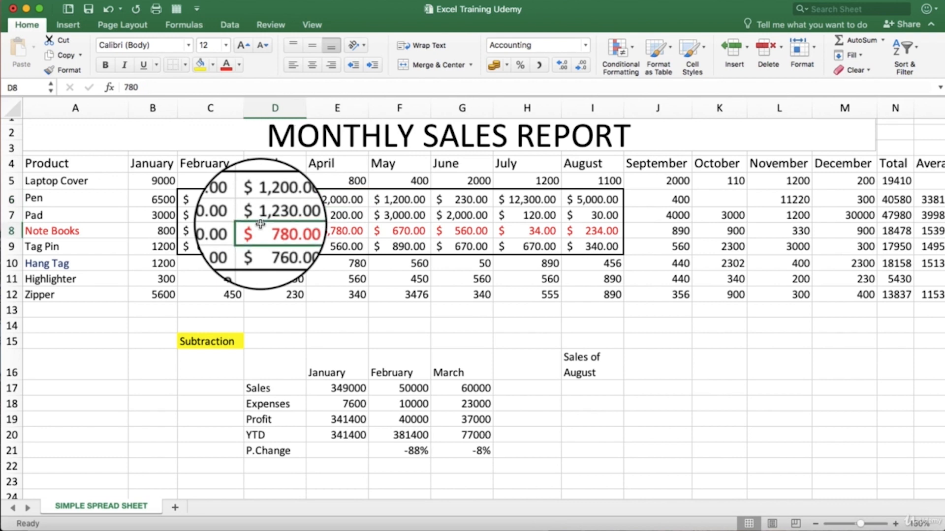
scroll(262, 215, "up", 1)
scroll(262, 225, "down", 2)
scroll(262, 225, "up", 2)
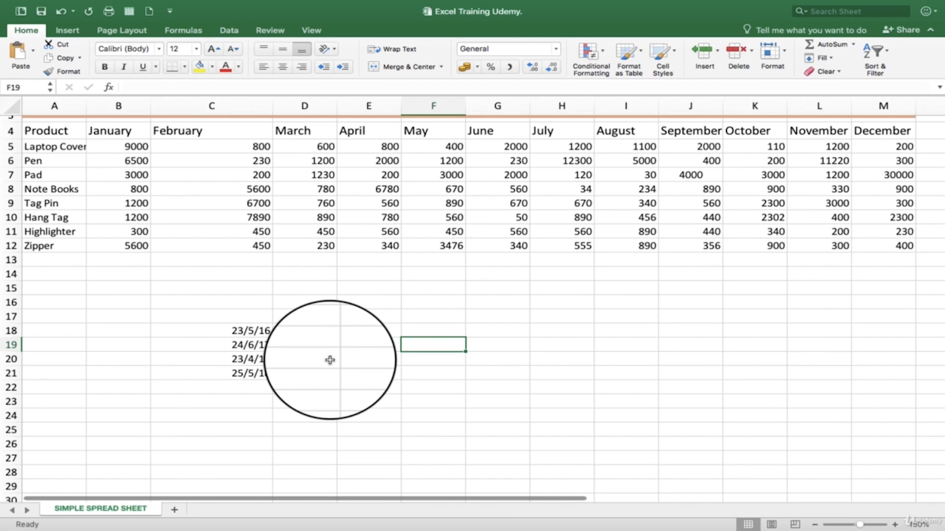
Step: Apply the Long Date format to the dates in C18:C21
left_click_drag(241, 331, 242, 372)
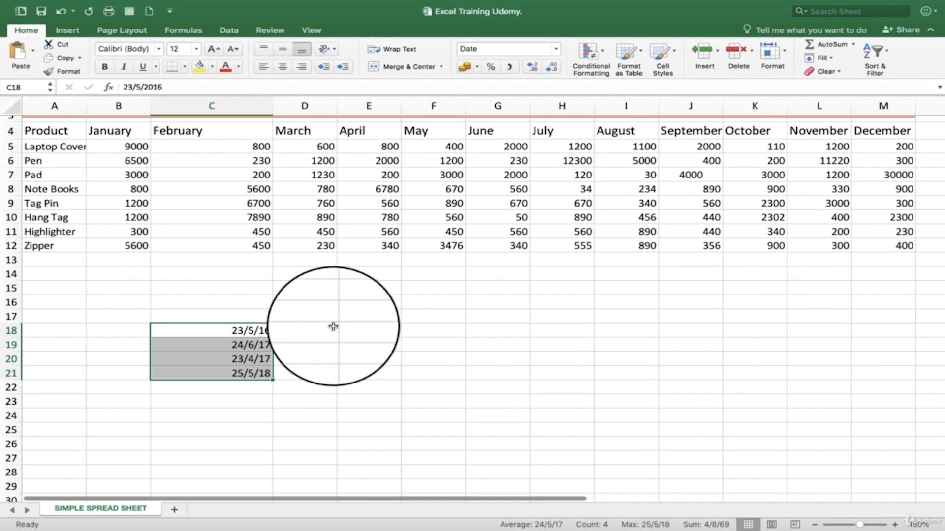
left_click(310, 330)
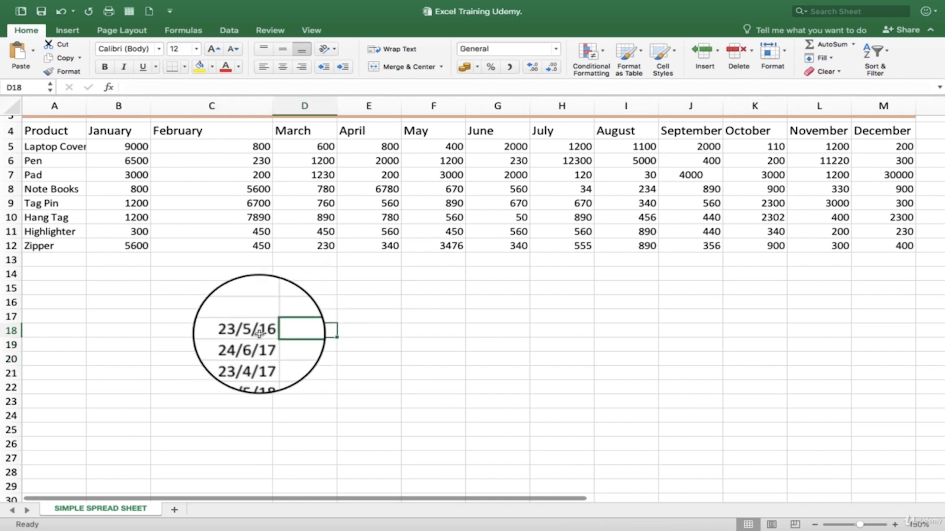
left_click(231, 329)
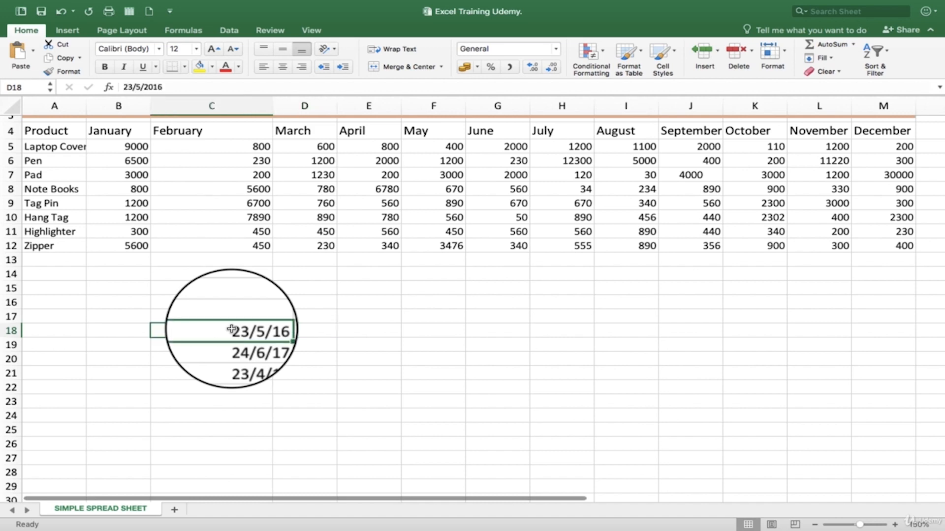
left_click_drag(231, 329, 248, 374)
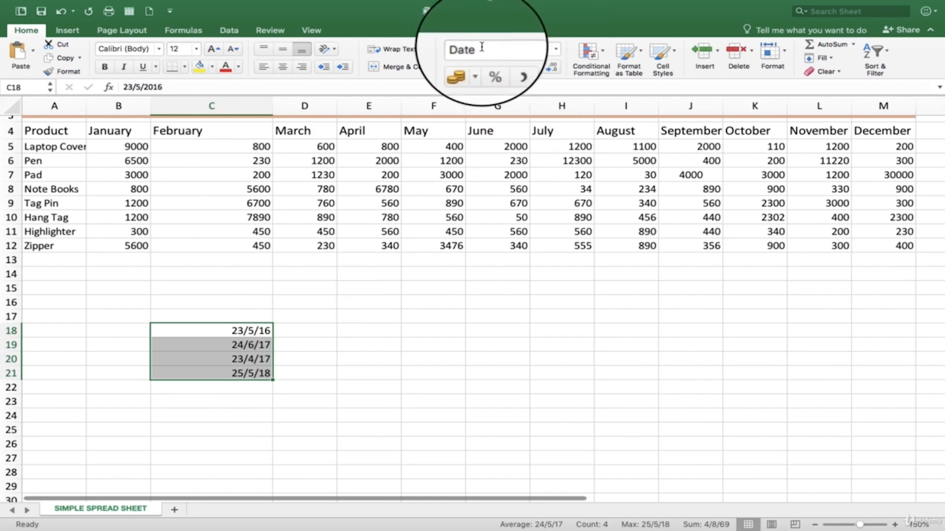
left_click(558, 49)
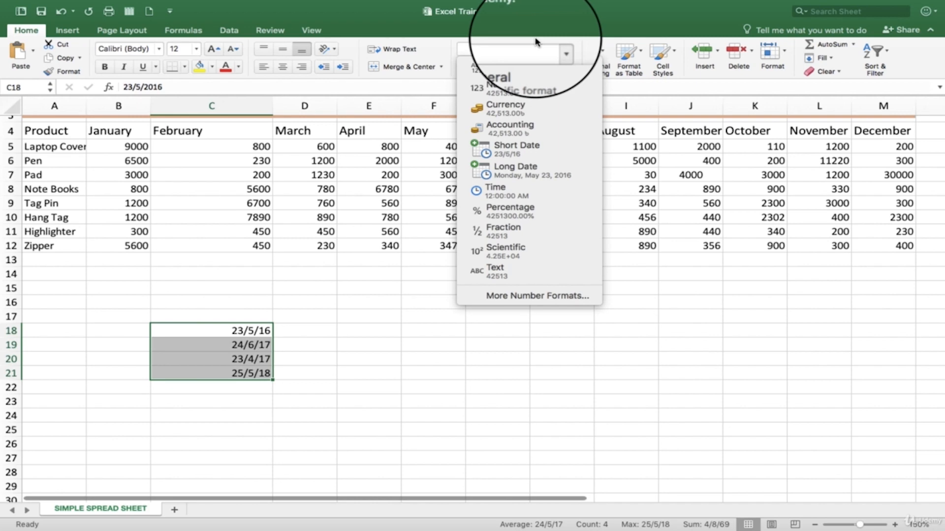
left_click(524, 174)
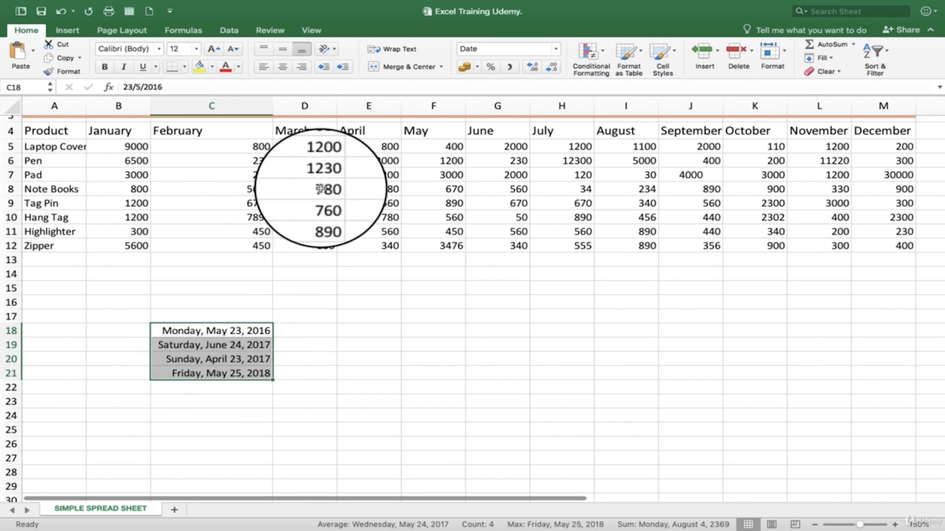
Step: Switch the dates in C18:C21 to the Short Date format and deselect them
left_click(555, 50)
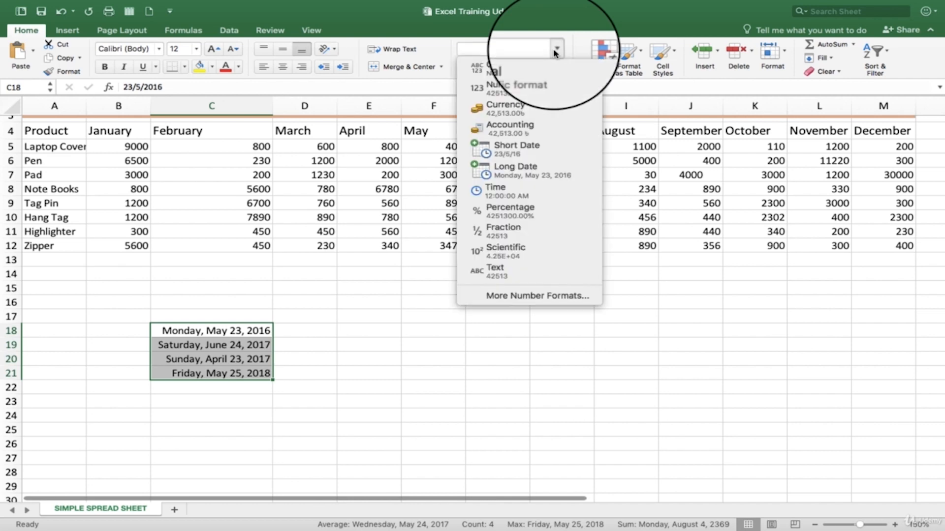
left_click(529, 151)
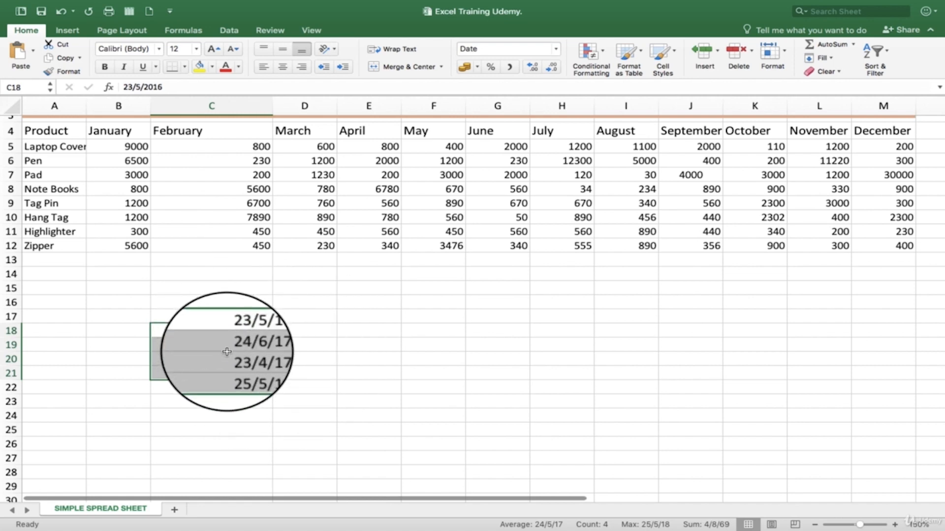
left_click(303, 305)
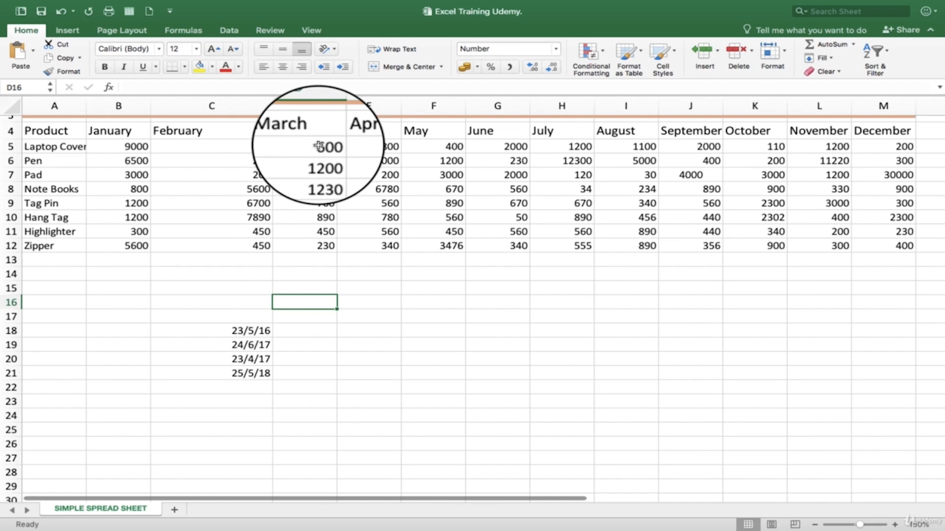
Step: Apply the Number format to the March figures in D5:D11 and review the other available number formats
left_click_drag(316, 146, 327, 228)
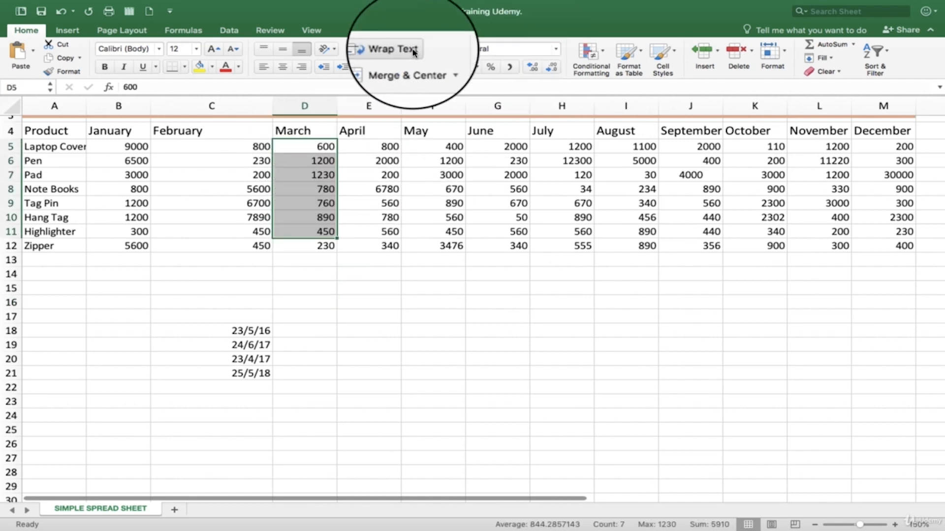
left_click(556, 50)
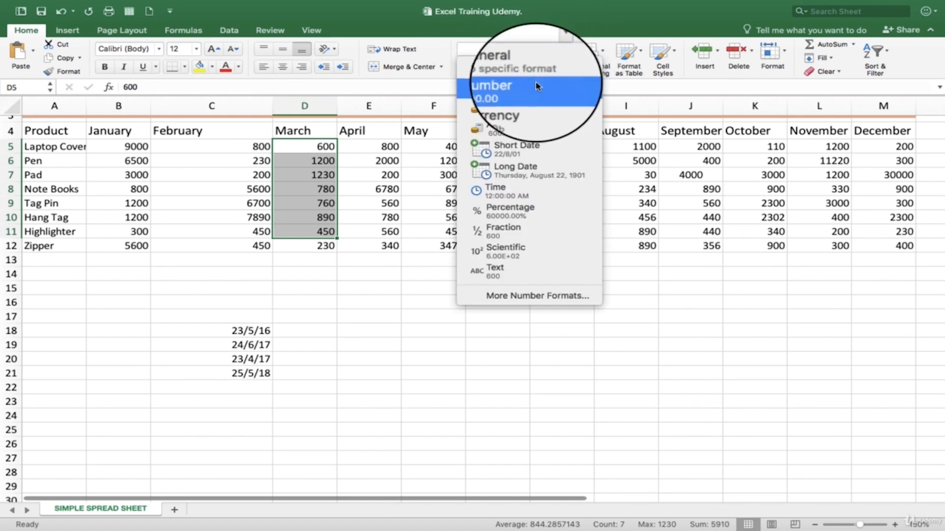
left_click(510, 89)
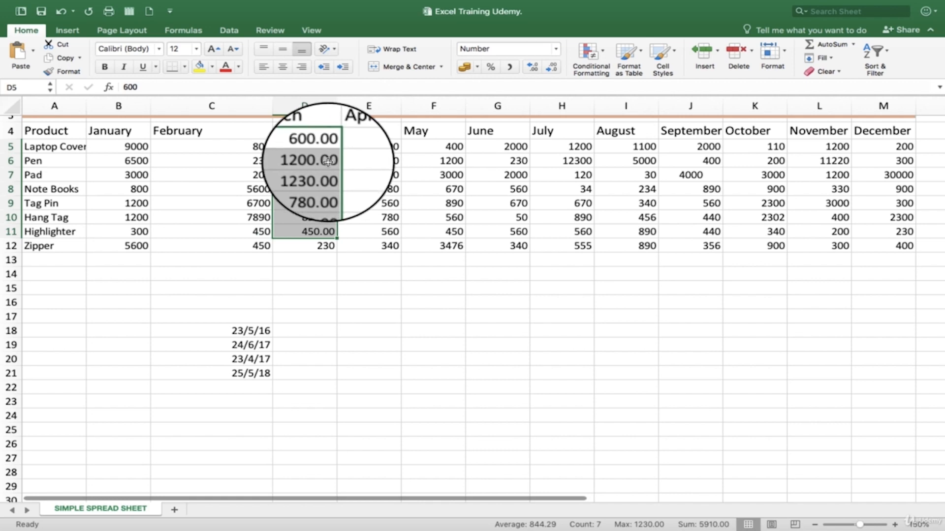
left_click(555, 50)
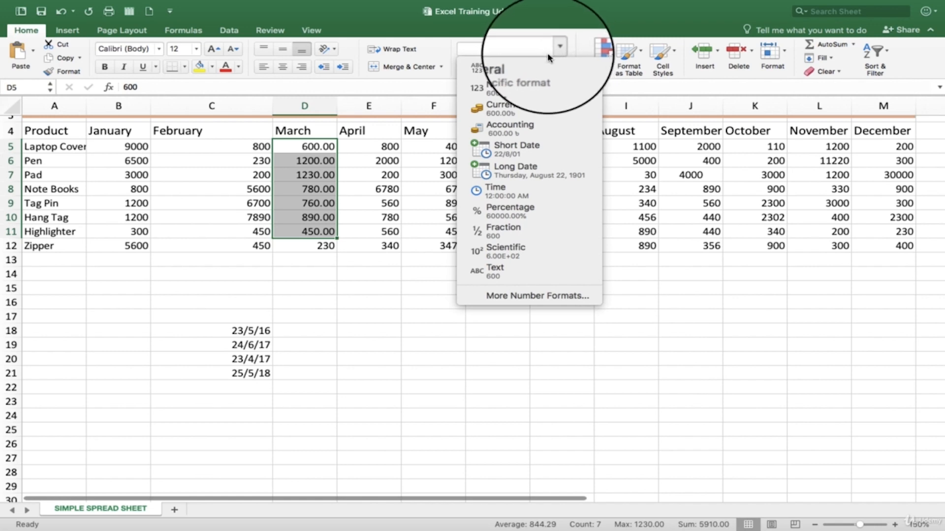
left_click(401, 382)
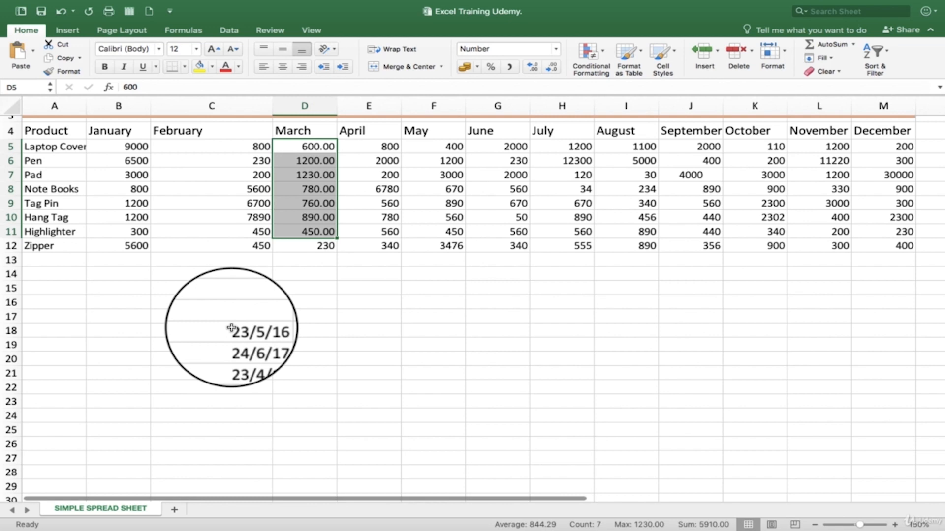
Step: Review the date types for C18:C21 in Format Cells and apply the 14-Mar-12 type
left_click_drag(232, 328, 245, 379)
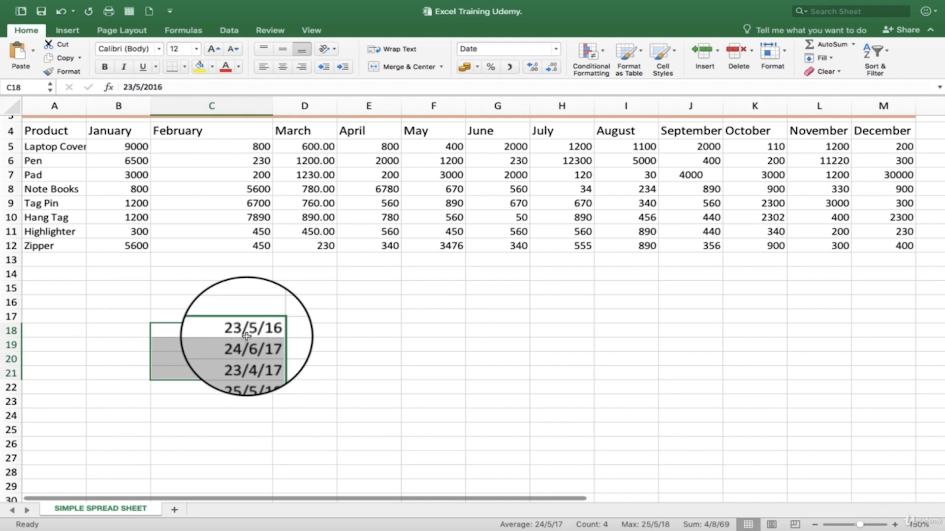
right_click(247, 337)
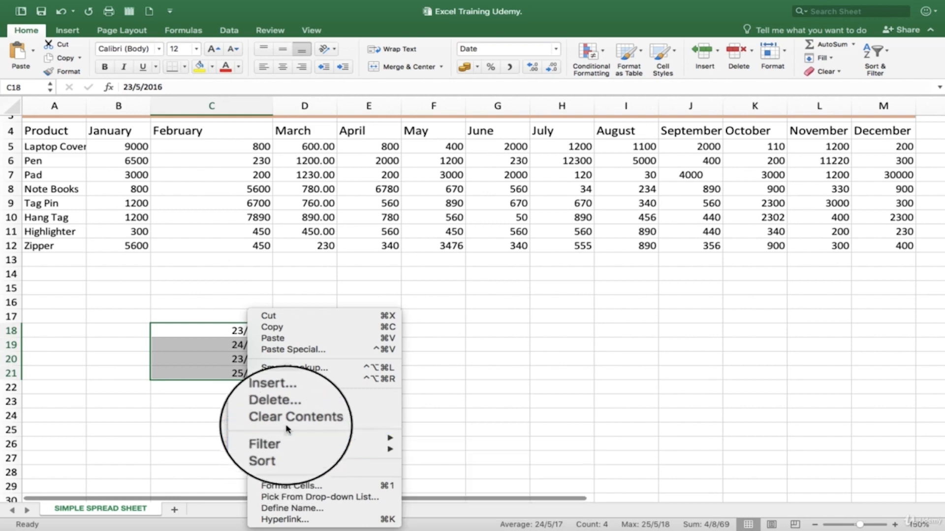
left_click(299, 487)
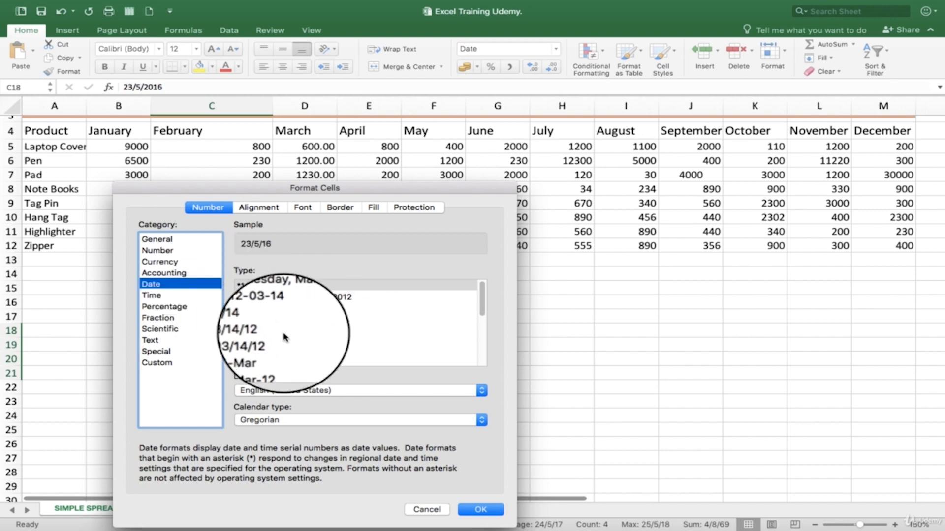
scroll(283, 337, "down", 2)
scroll(283, 337, "down", 3)
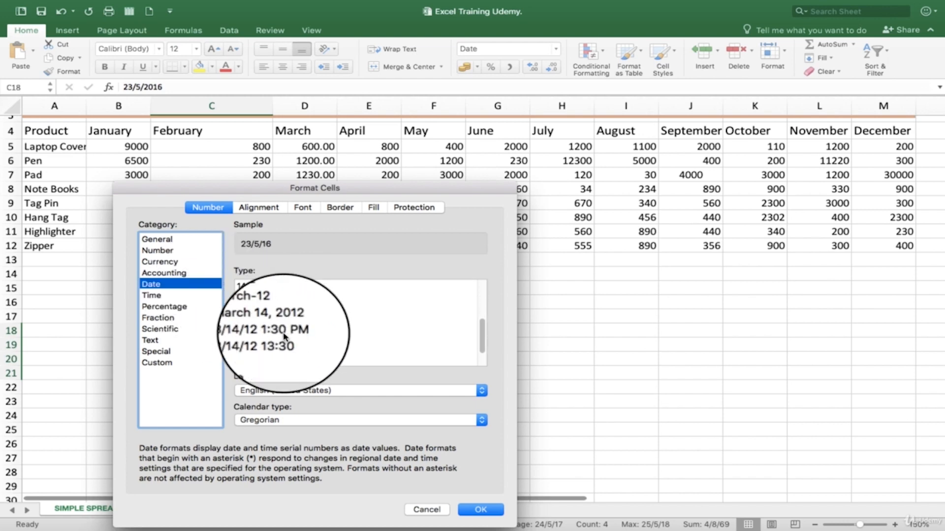
scroll(284, 337, "down", 2)
scroll(284, 337, "up", 3)
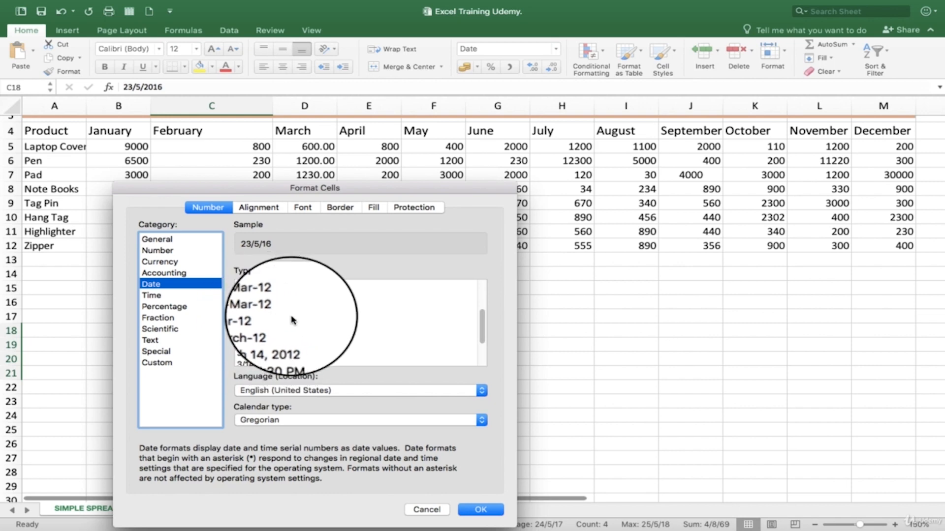
left_click(259, 297)
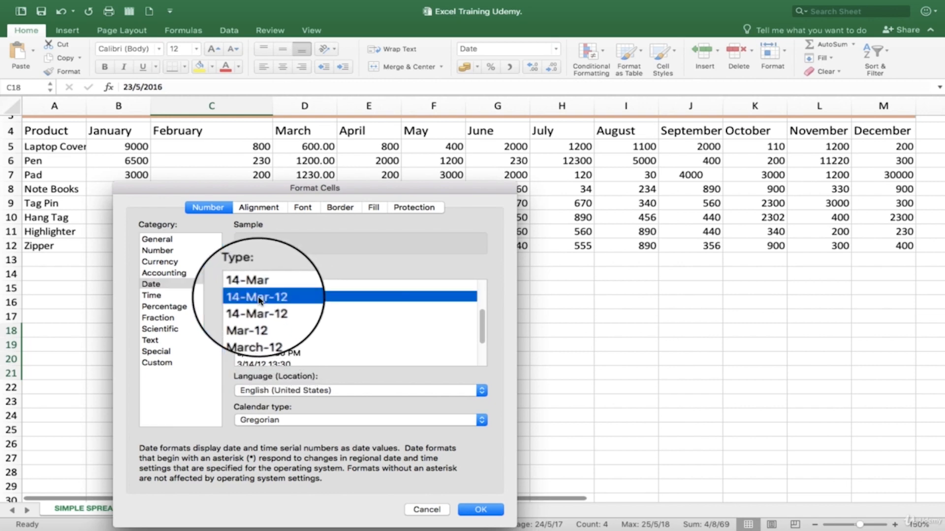
left_click(479, 508)
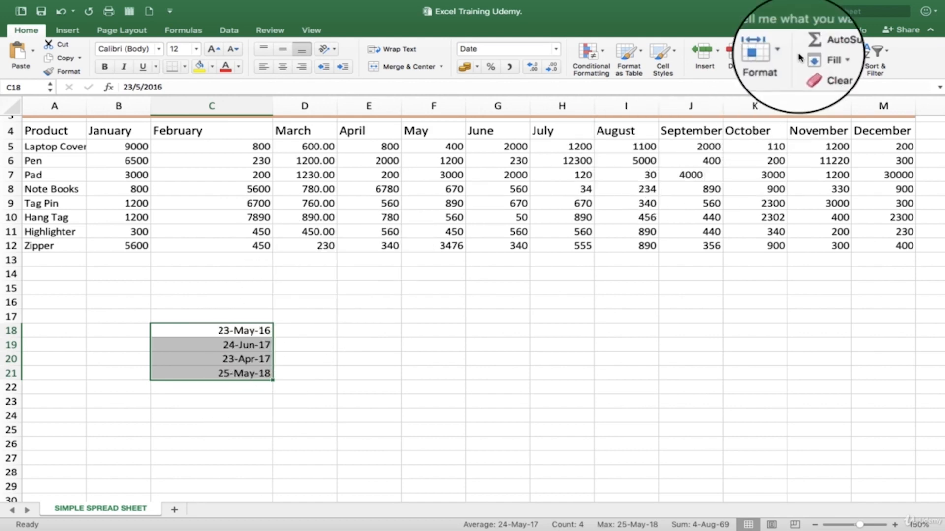
Step: Review the Special types and the Number category's negative number styles in Format Cells for C18:C21 without applying them
left_click(782, 49)
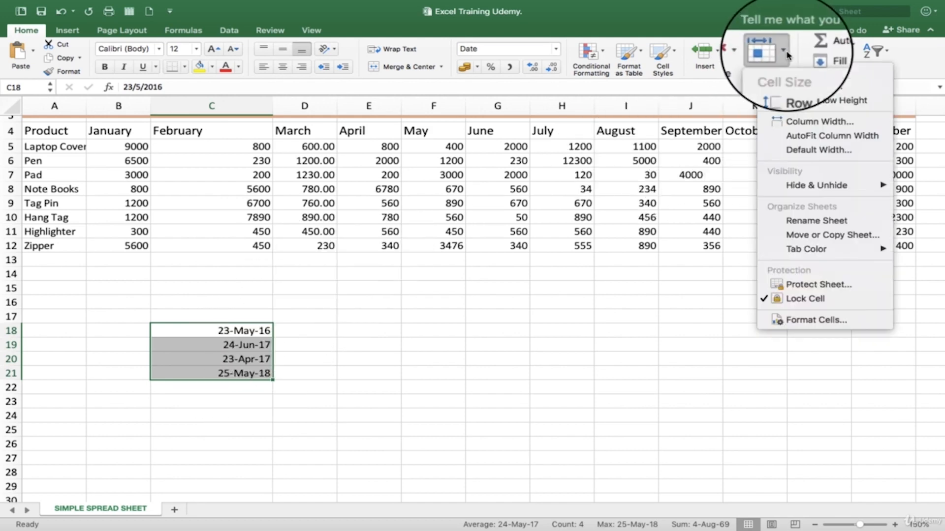
left_click(841, 318)
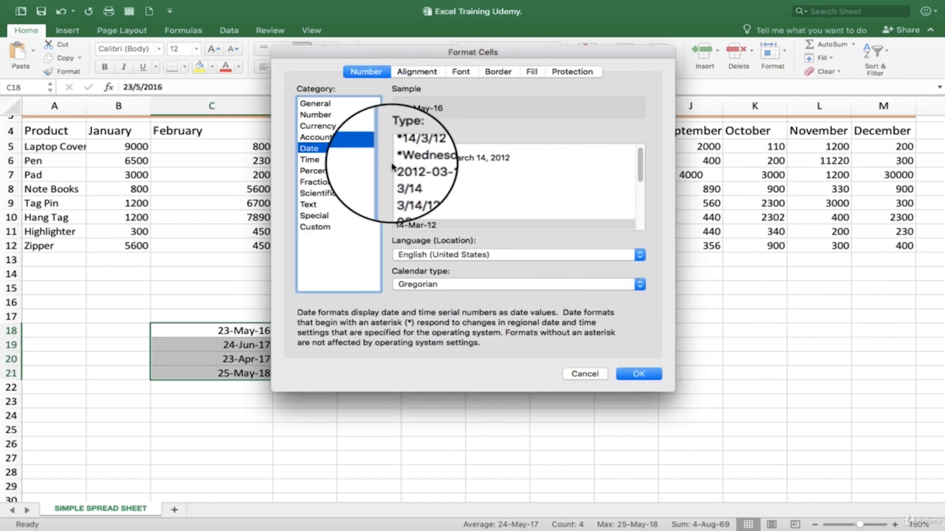
left_click(325, 218)
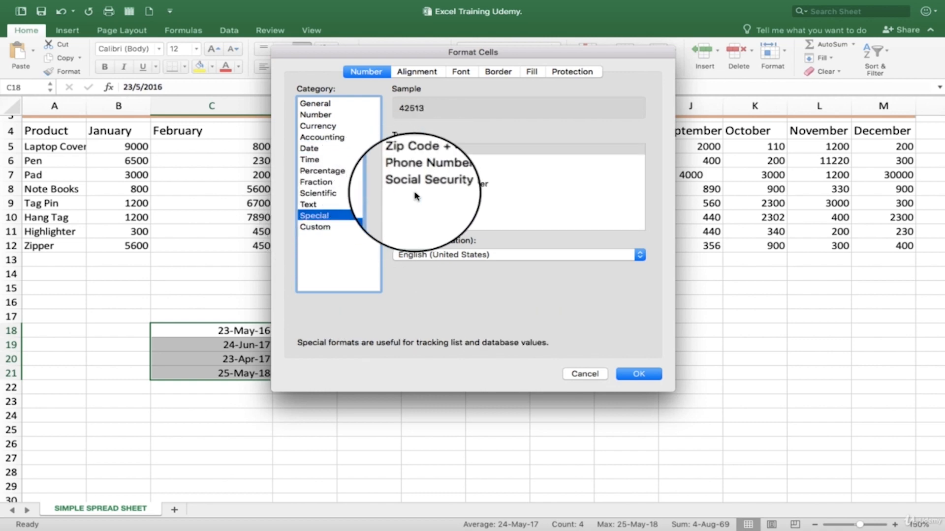
left_click(325, 114)
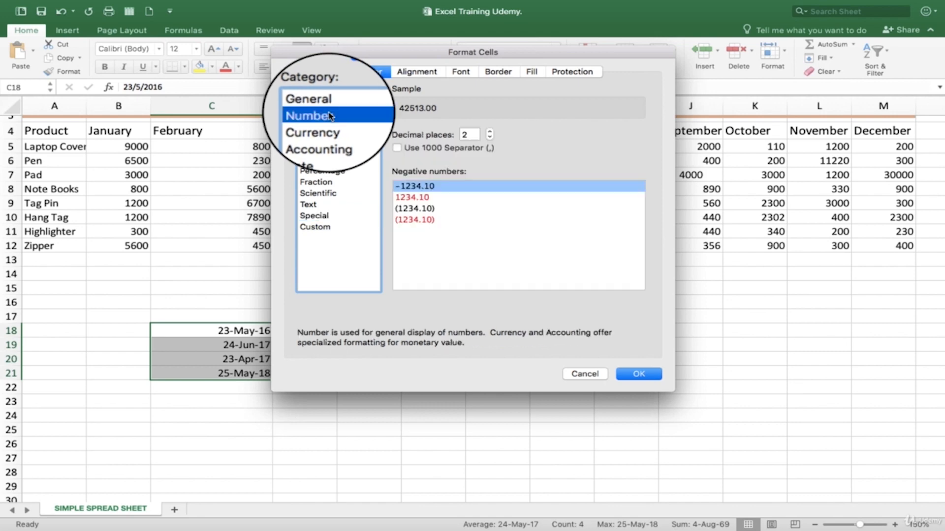
left_click(430, 197)
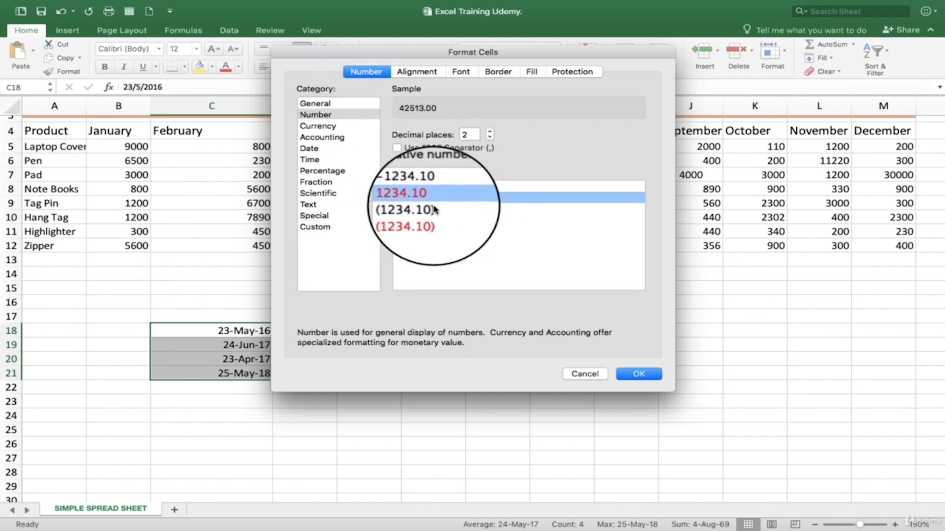
left_click(574, 376)
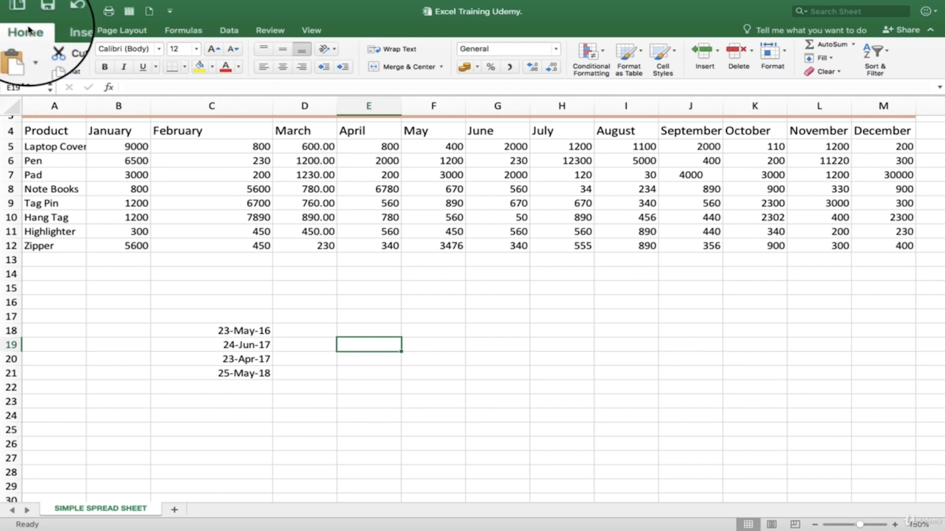
Step: Review the conditional formatting options for Highlight Cells Rules, Top/Bottom Rules and Data Bars
left_click(604, 54)
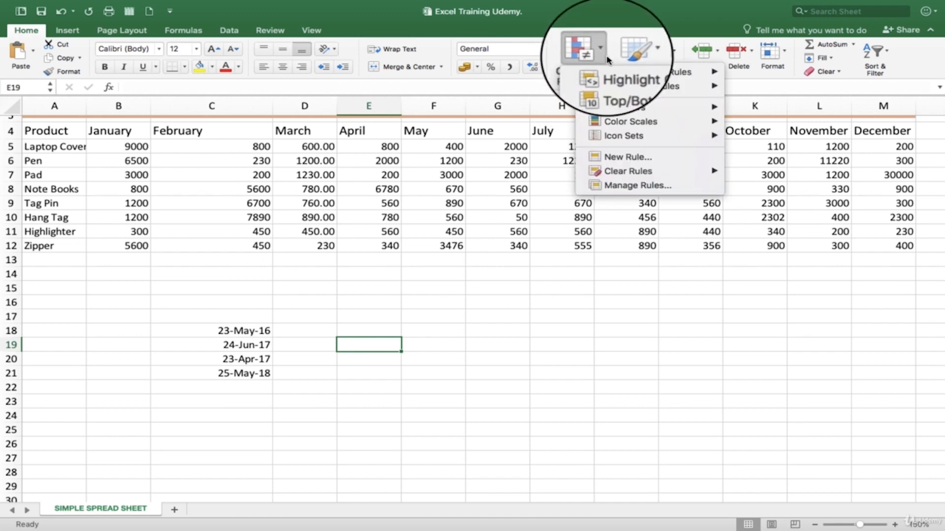
mouse_move(617, 78)
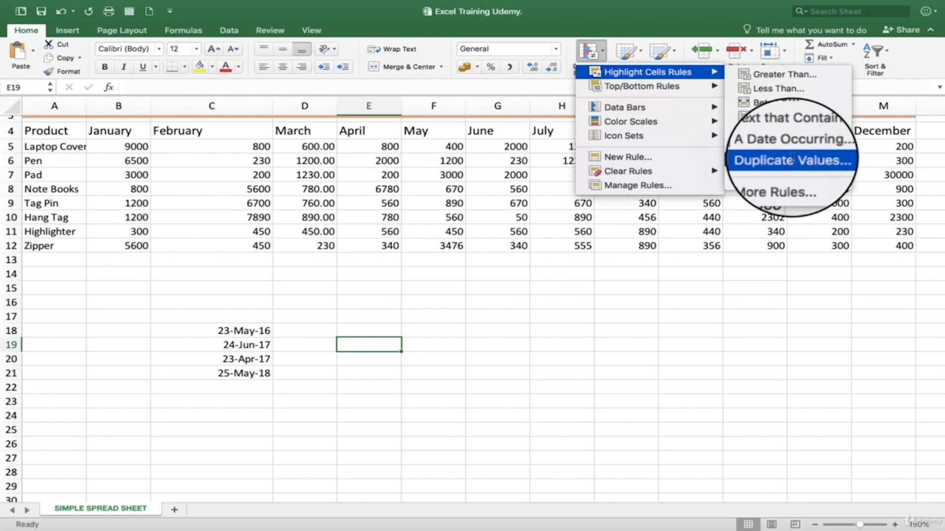
mouse_move(673, 87)
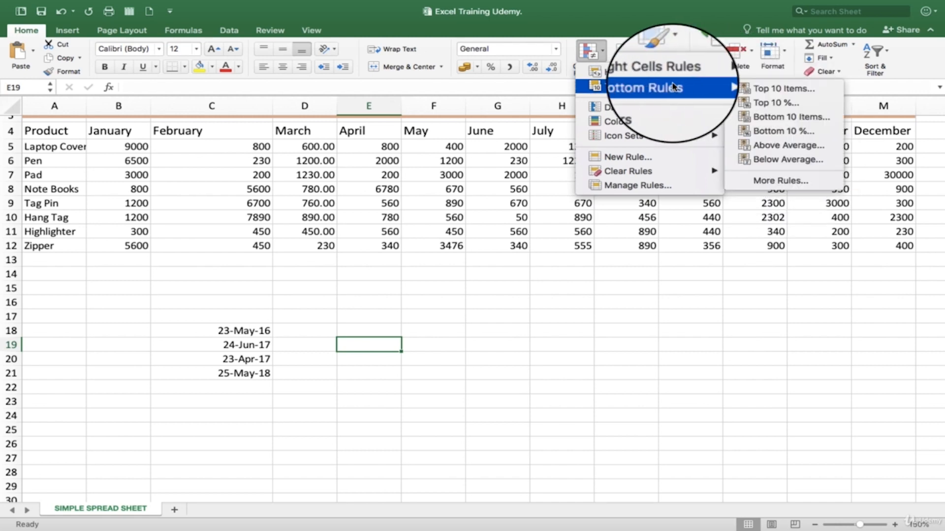
mouse_move(641, 110)
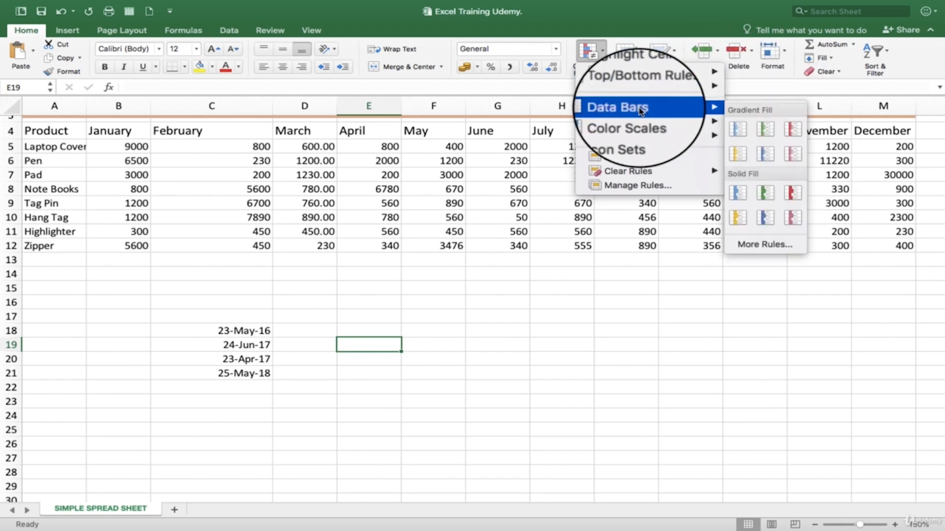
left_click(433, 232)
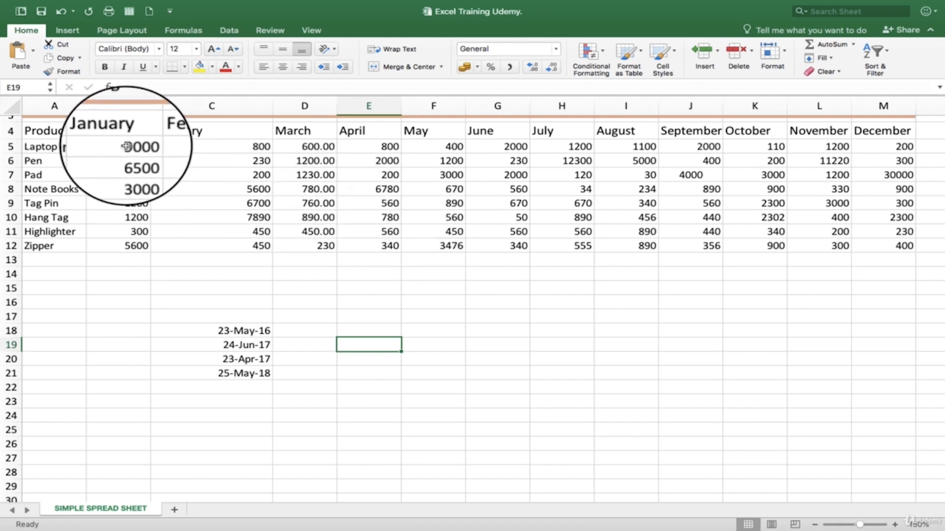
Step: Highlight values greater than 900 in B5:J12 with light red fill and dark red text, and undo the rule
left_click_drag(126, 147, 698, 244)
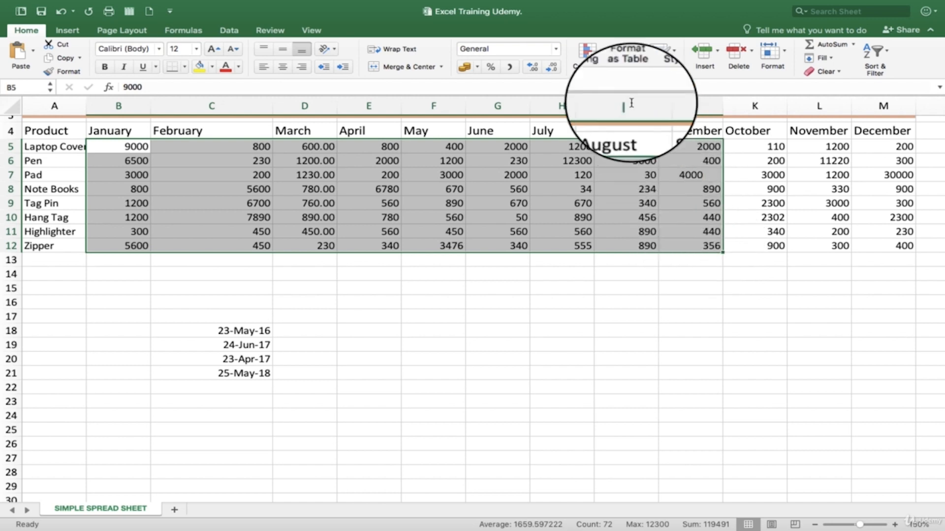
left_click(601, 52)
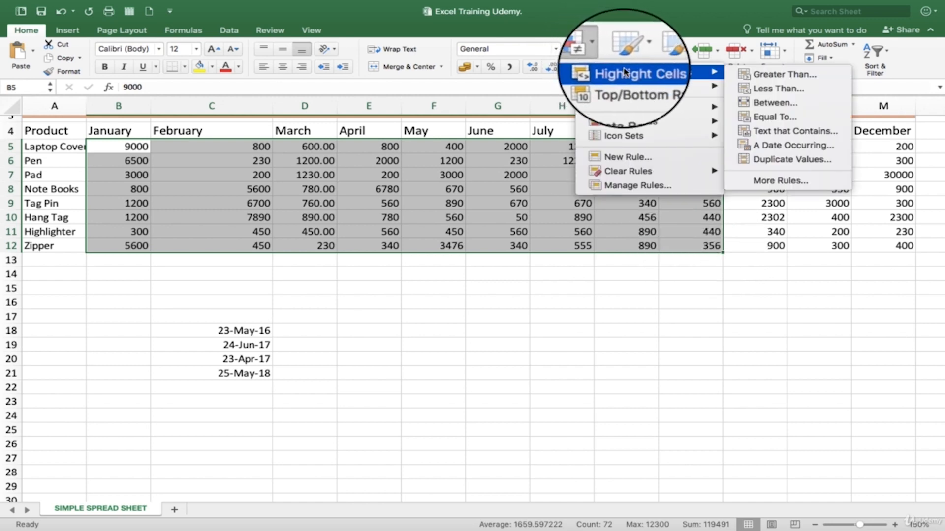
left_click(782, 74)
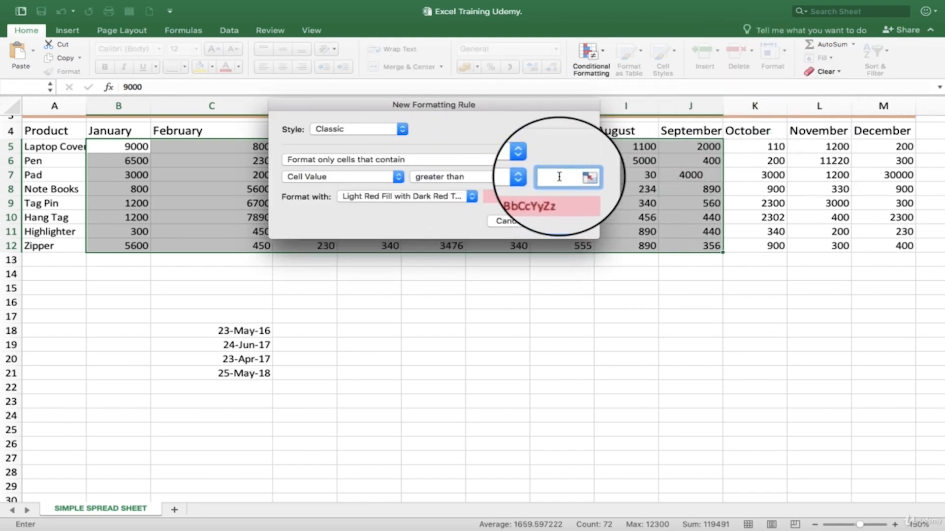
type("900")
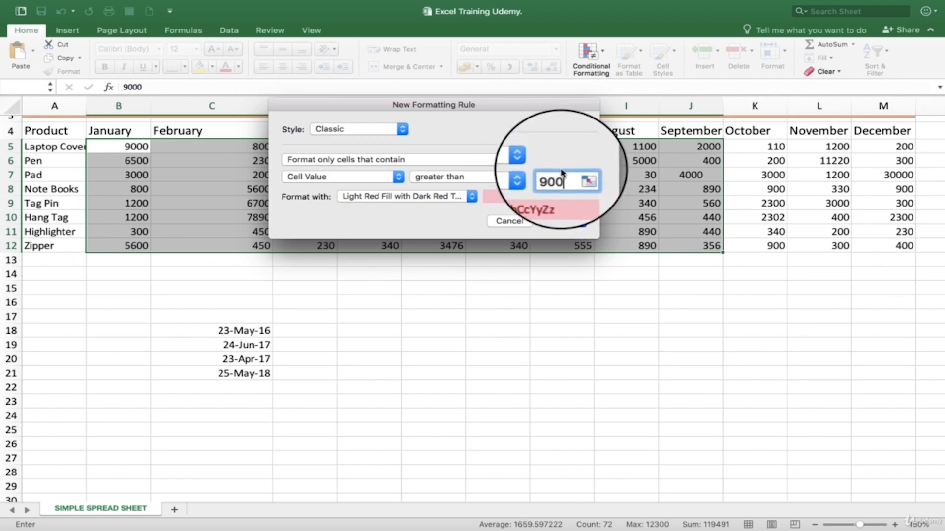
left_click(555, 223)
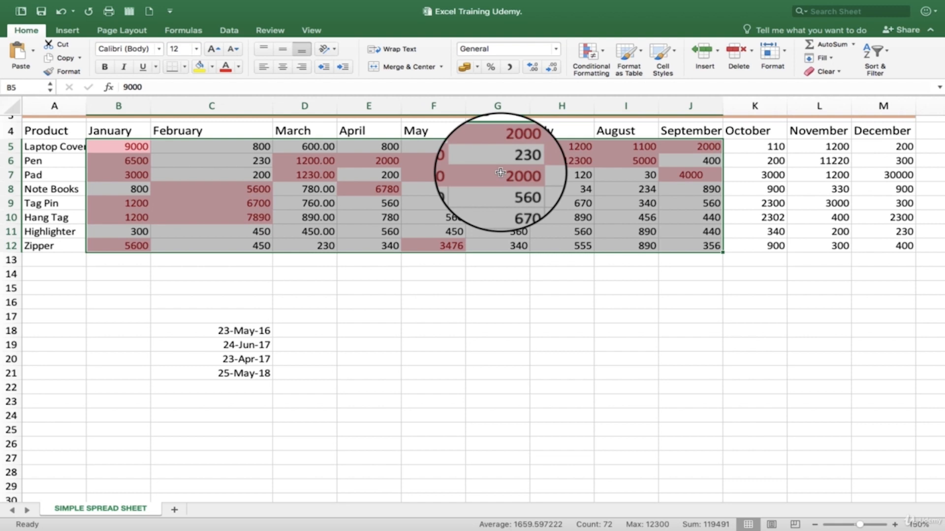
key("super+z")
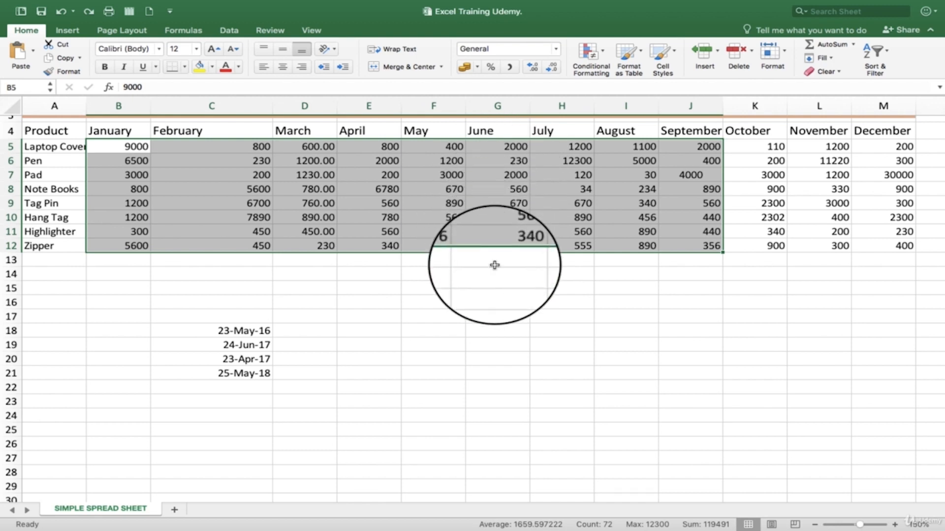
left_click(489, 241)
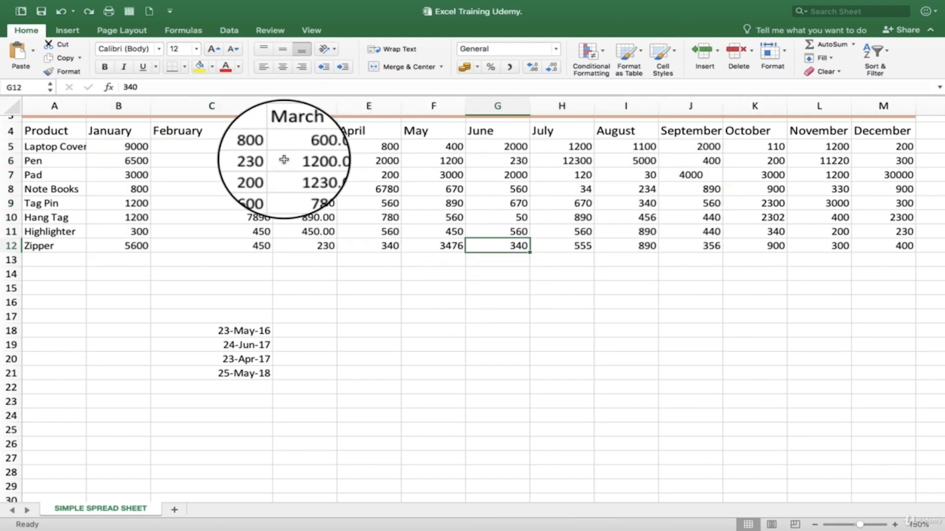
left_click_drag(231, 148, 673, 230)
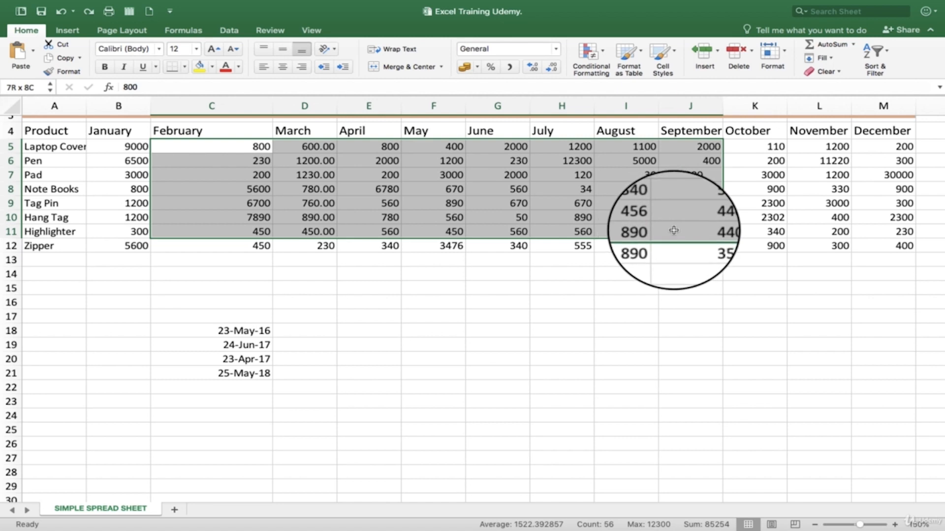
left_click(603, 51)
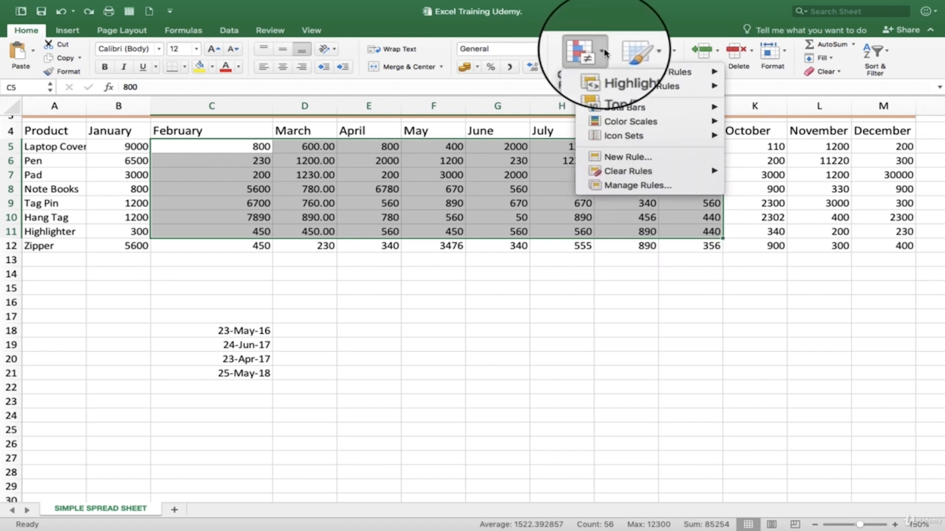
mouse_move(609, 101)
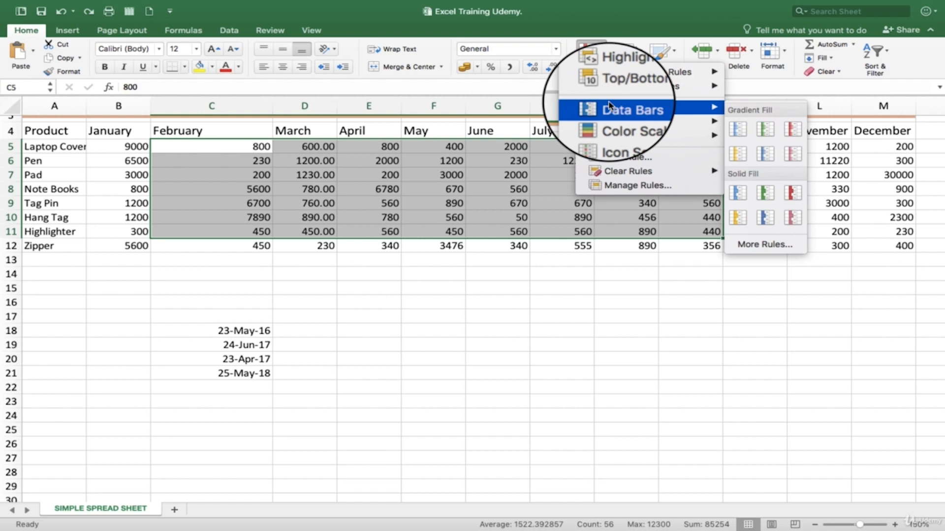
left_click(528, 302)
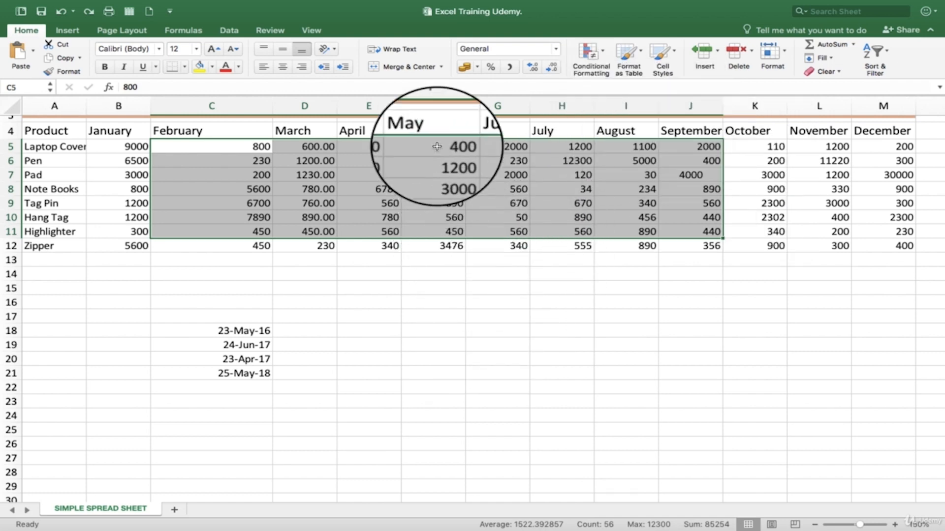
Step: Apply red gradient data bars to the May column in F4:F12, and undo them
left_click(429, 132)
left_click_drag(431, 137, 444, 241)
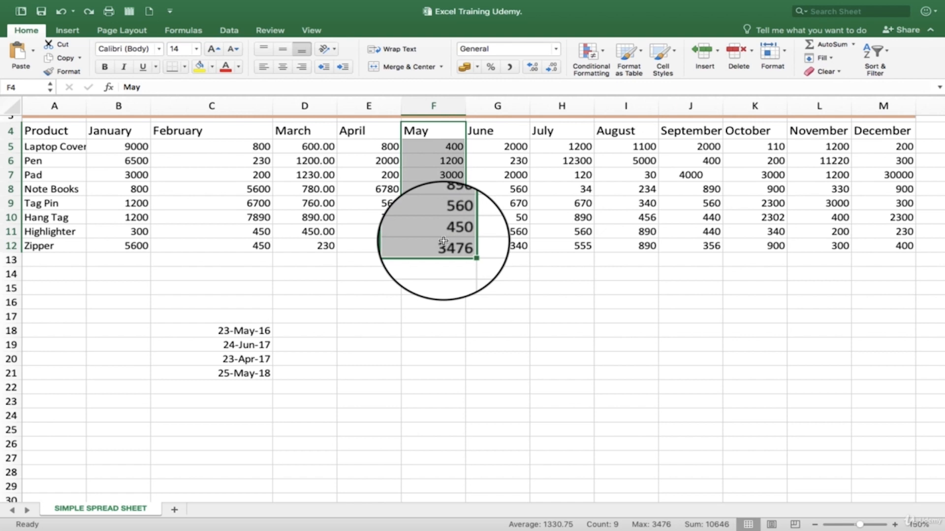
left_click(603, 58)
mouse_move(640, 107)
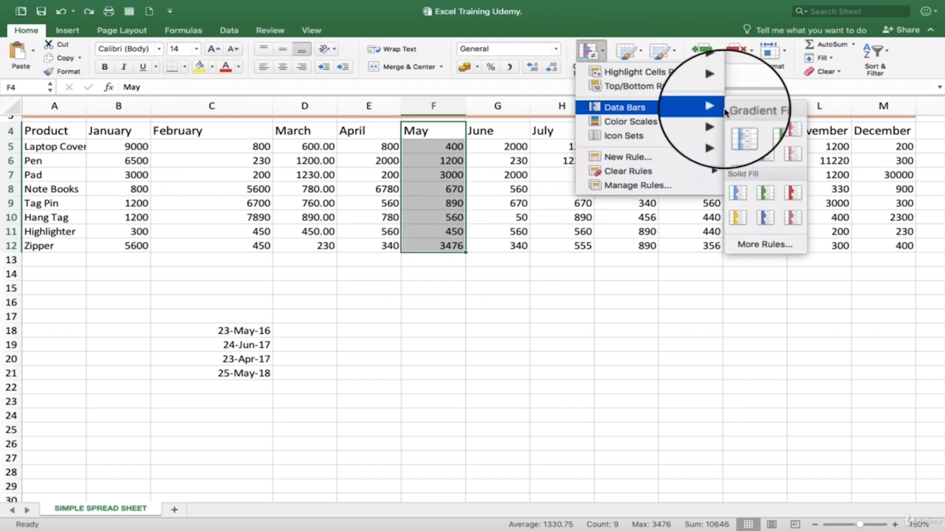
left_click(792, 134)
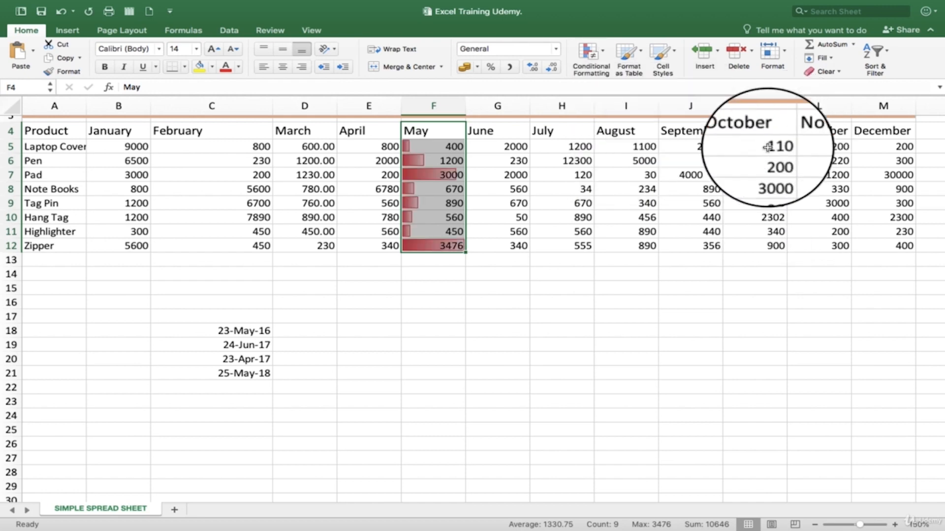
left_click(475, 278)
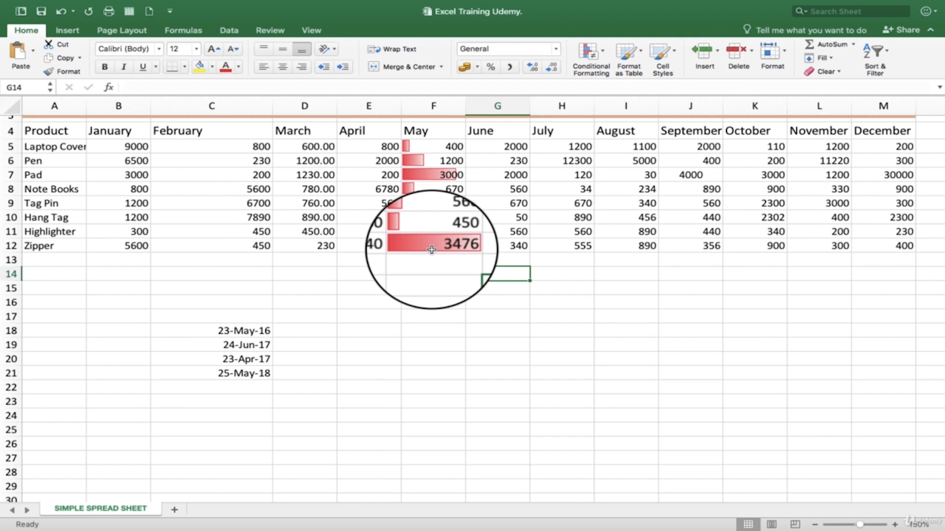
key("super+z")
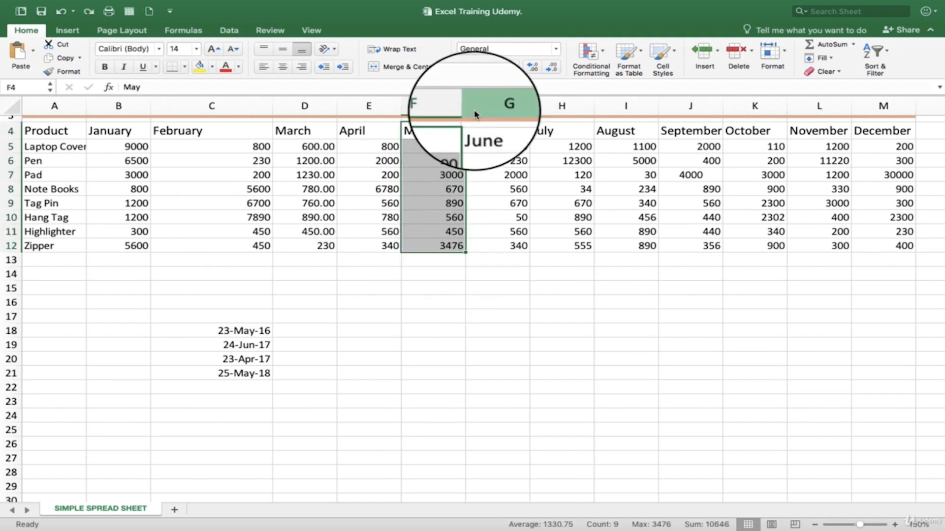
left_click(601, 55)
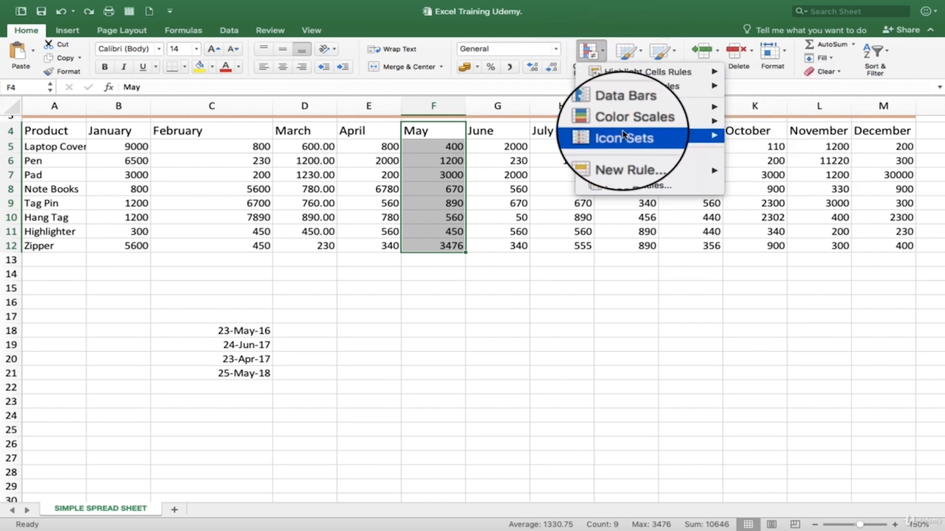
mouse_move(636, 136)
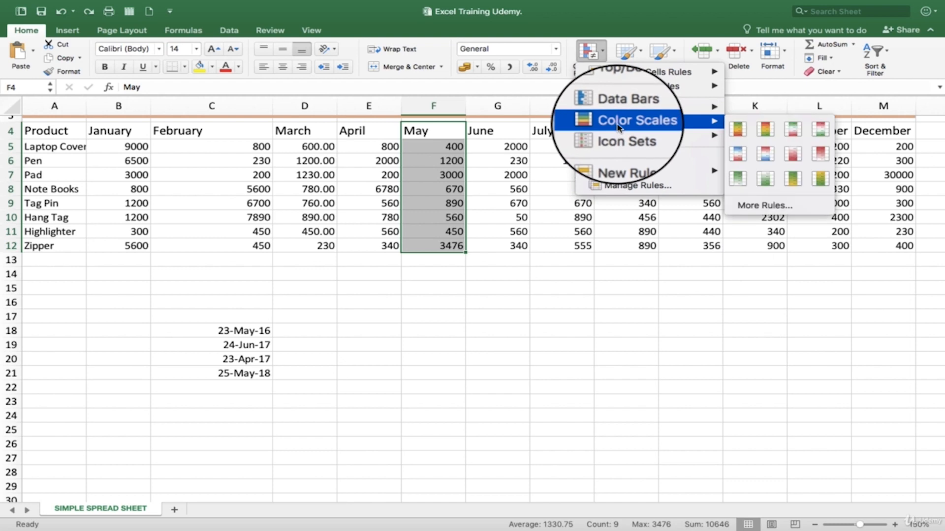
left_click(527, 285)
Step: Apply the 3 Traffic Lights (Unrimmed) icon set to the June figures in G7:G11 and deselect them
left_click_drag(494, 174, 499, 230)
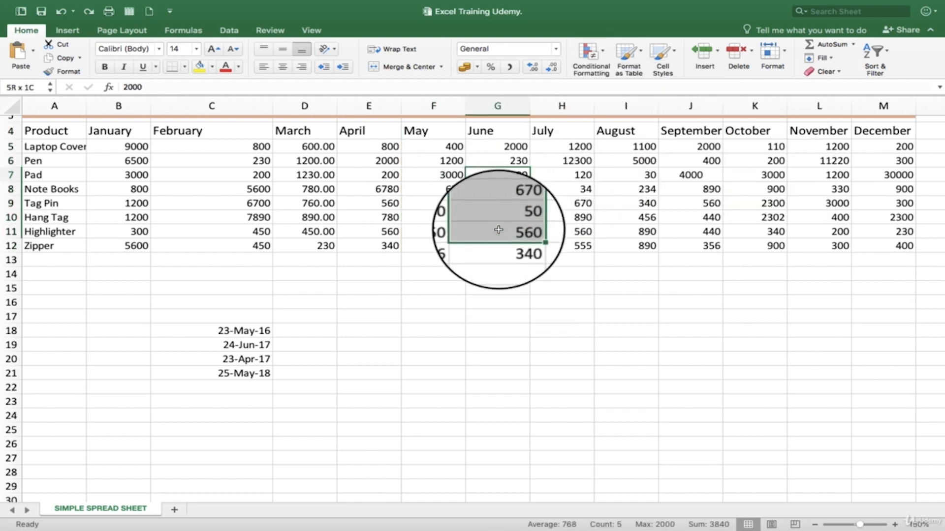
left_click(602, 53)
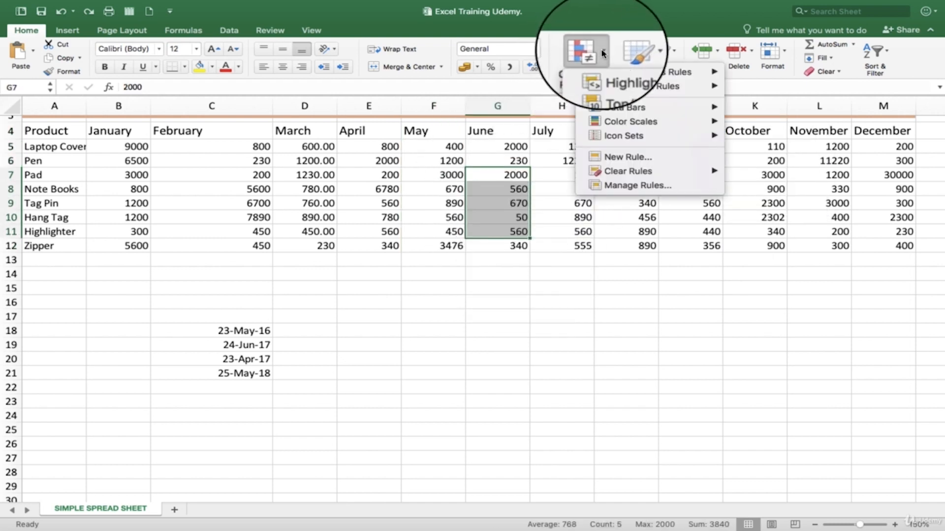
mouse_move(621, 136)
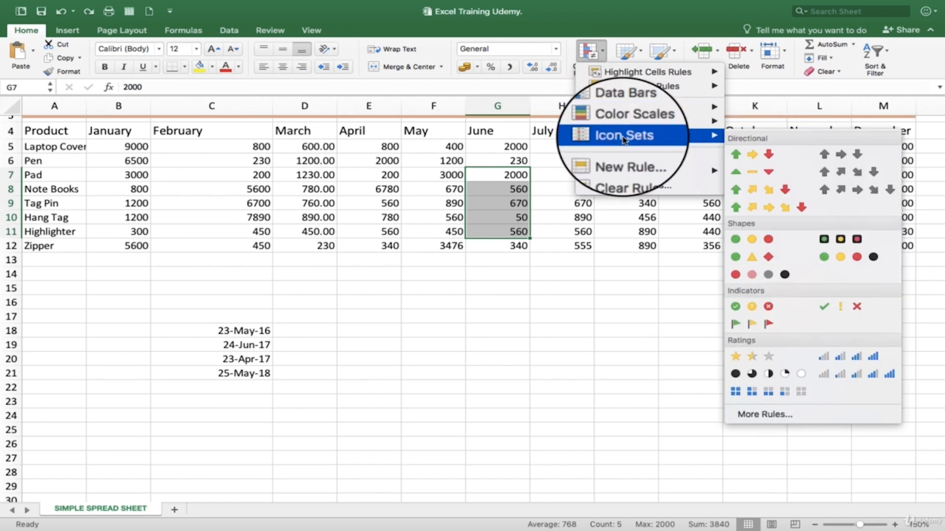
left_click(760, 240)
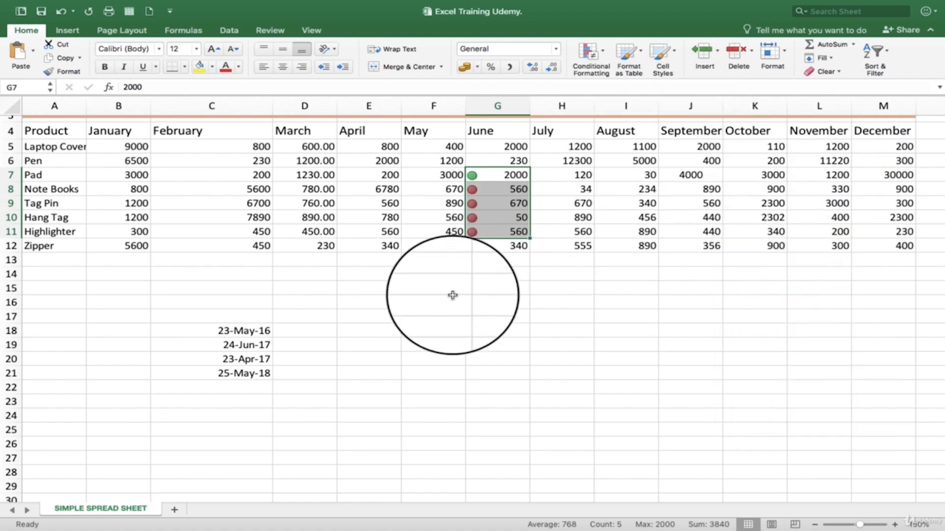
left_click(485, 274)
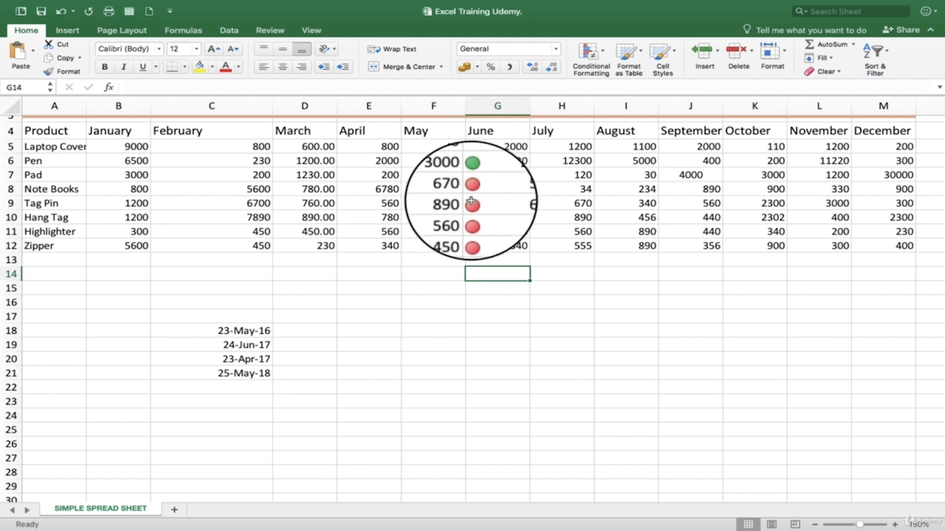
left_click(484, 231)
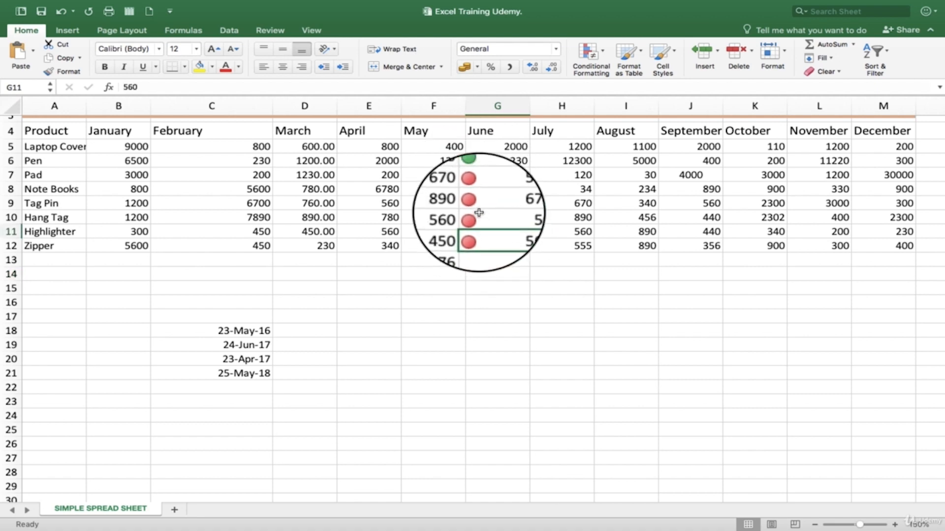
Step: Examine the traffic-light icons on the June figures in G7:G11 and the remaining conditional formatting options
left_click(478, 213)
left_click(477, 204)
left_click(477, 190)
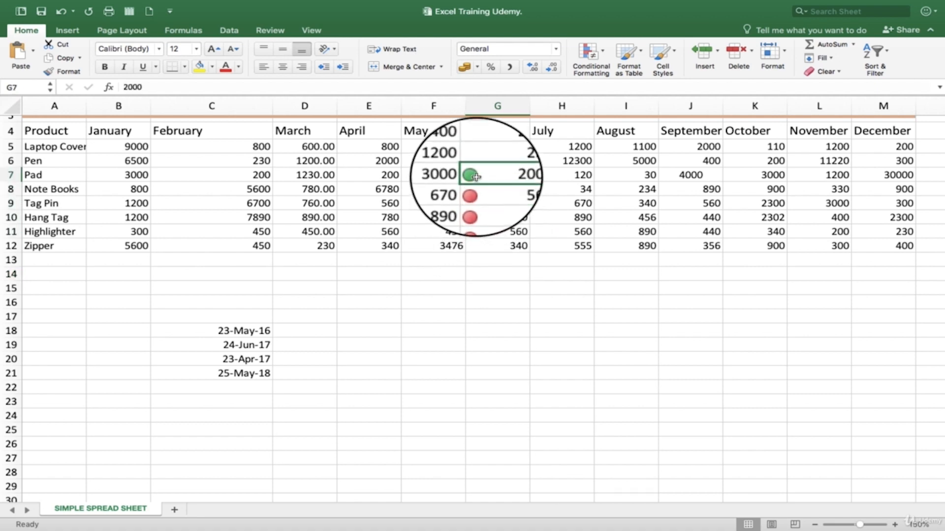
left_click(482, 204)
left_click(480, 216)
left_click(479, 231)
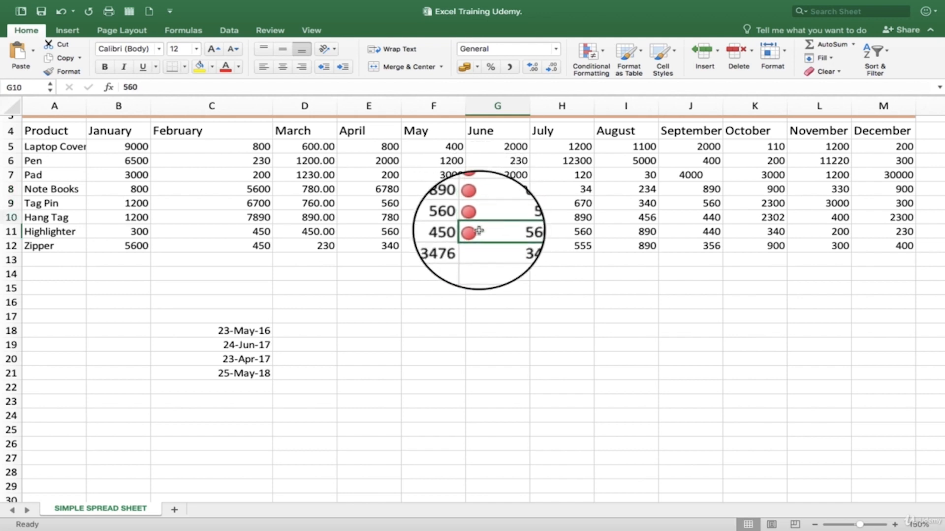
left_click(478, 177)
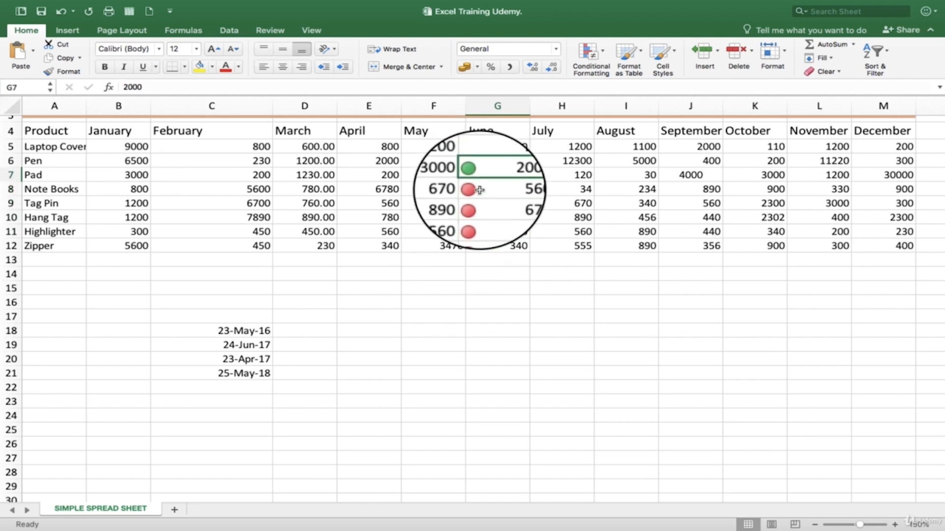
left_click(479, 191)
left_click(480, 221)
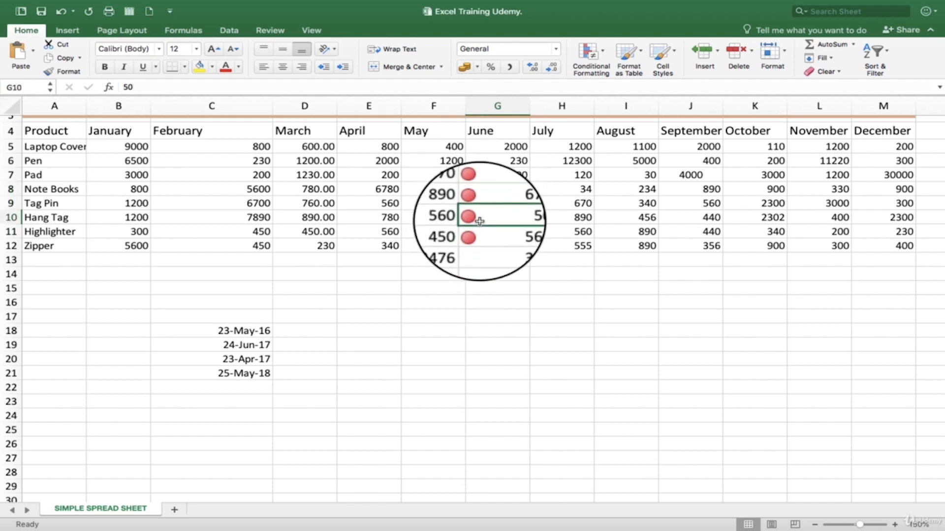
left_click(591, 54)
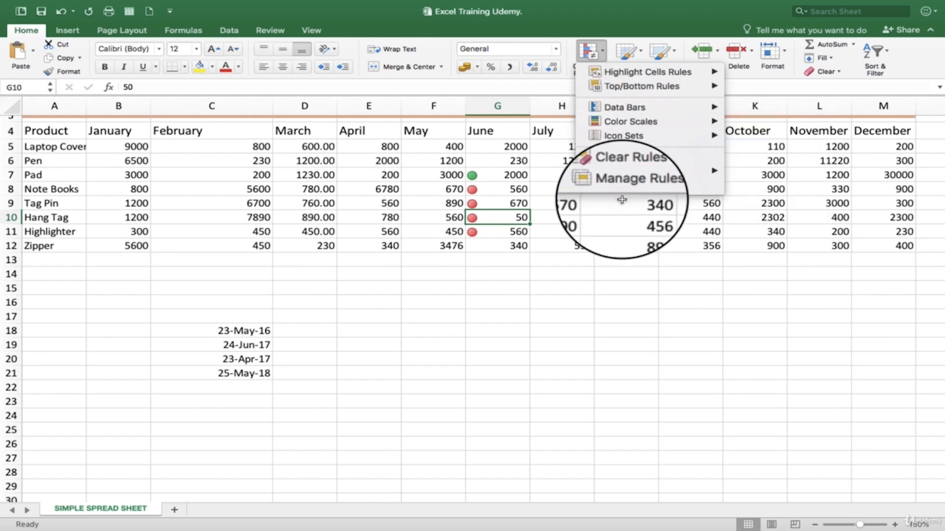
left_click(617, 303)
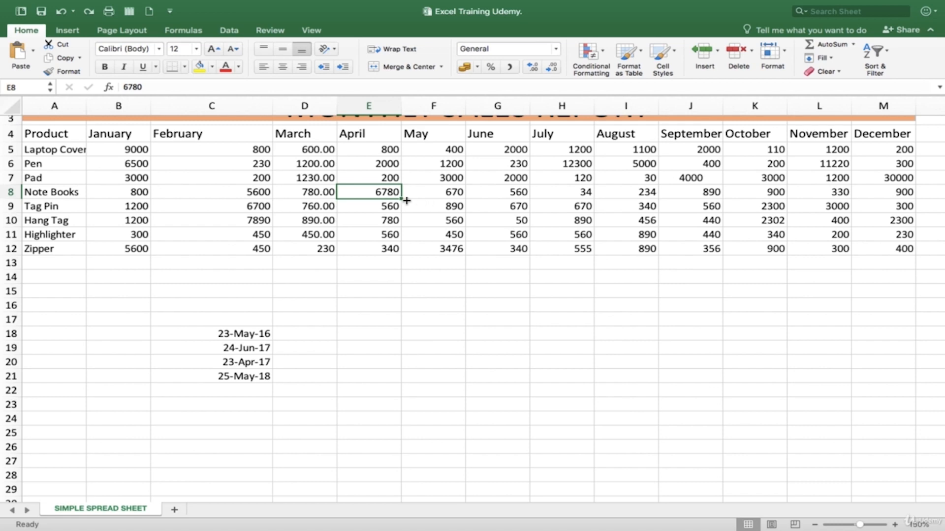
Step: Convert the sales data in A4:M12 into a table that uses its first row as headers
left_click(293, 194)
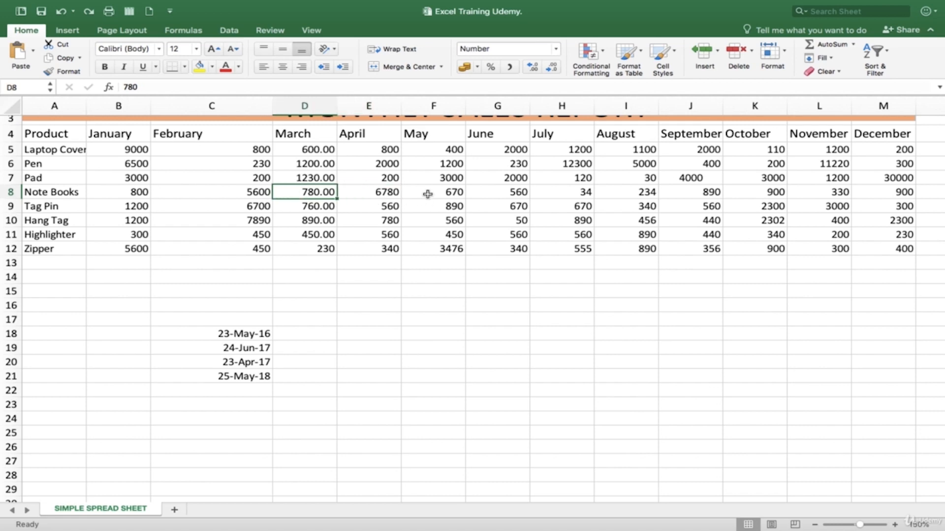
left_click(427, 195)
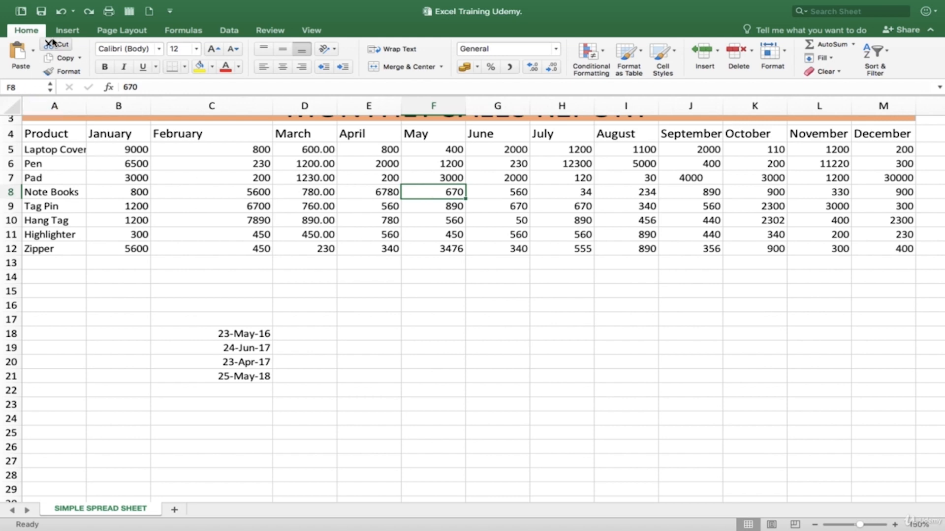
left_click(68, 31)
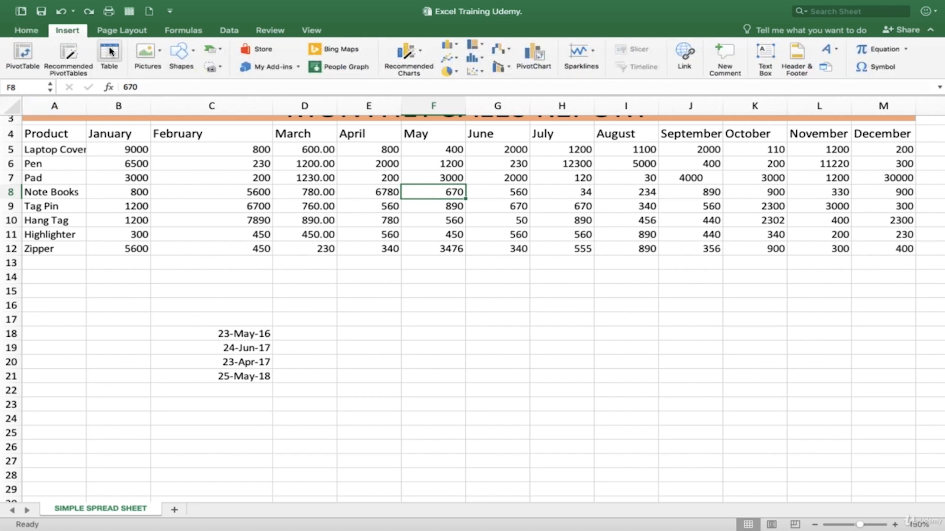
left_click(111, 52)
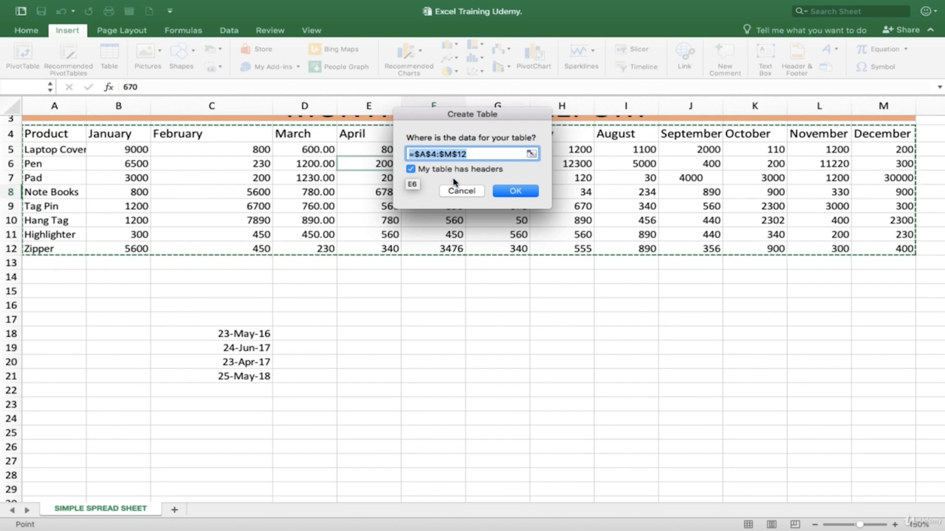
left_click(508, 194)
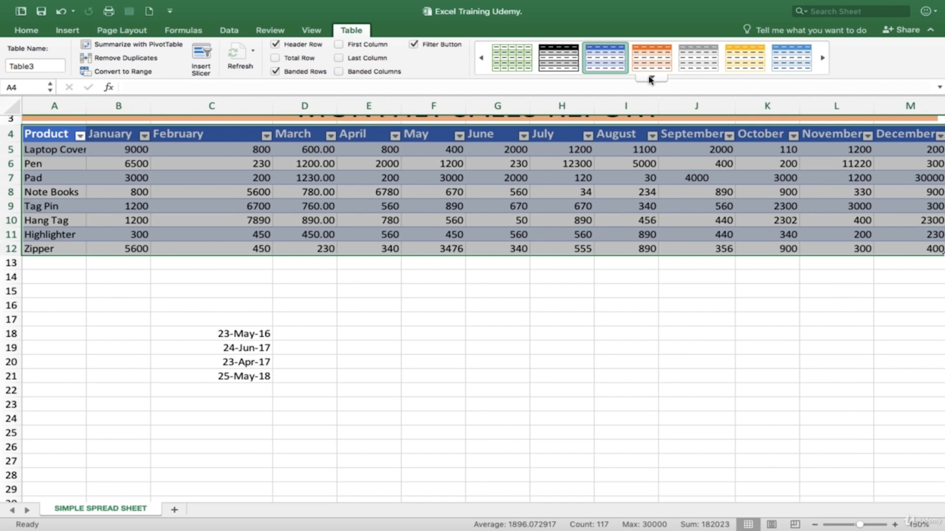
Step: Apply the orange Medium table style with banded rows to the sales table and deselect the table
left_click(651, 79)
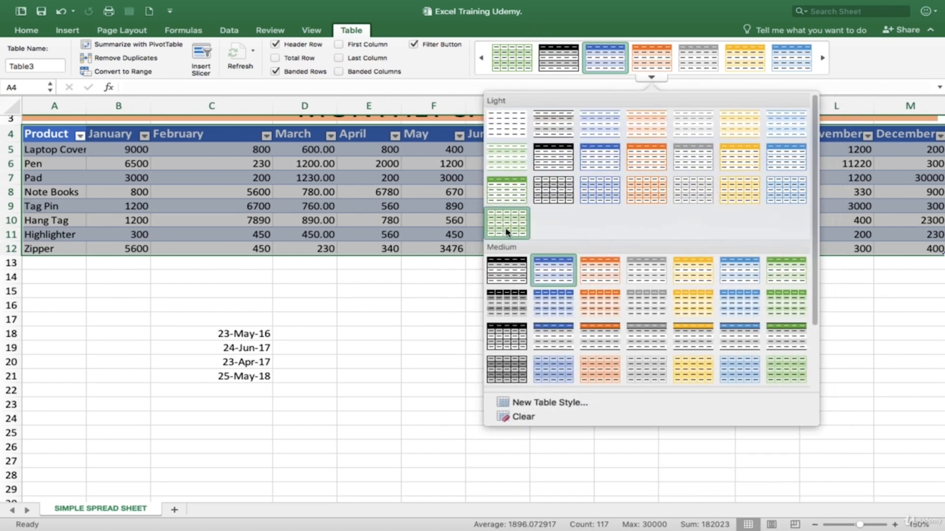
scroll(523, 313, "down", 3)
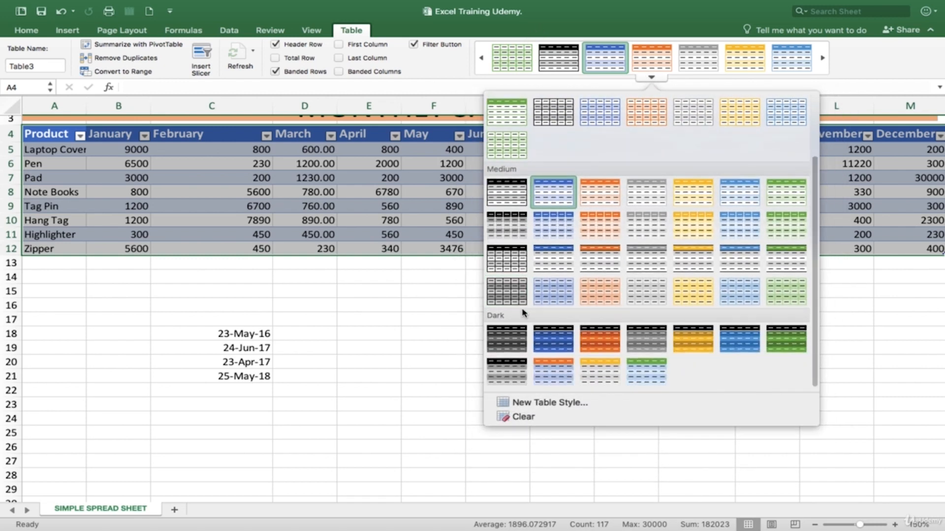
scroll(523, 313, "up", 3)
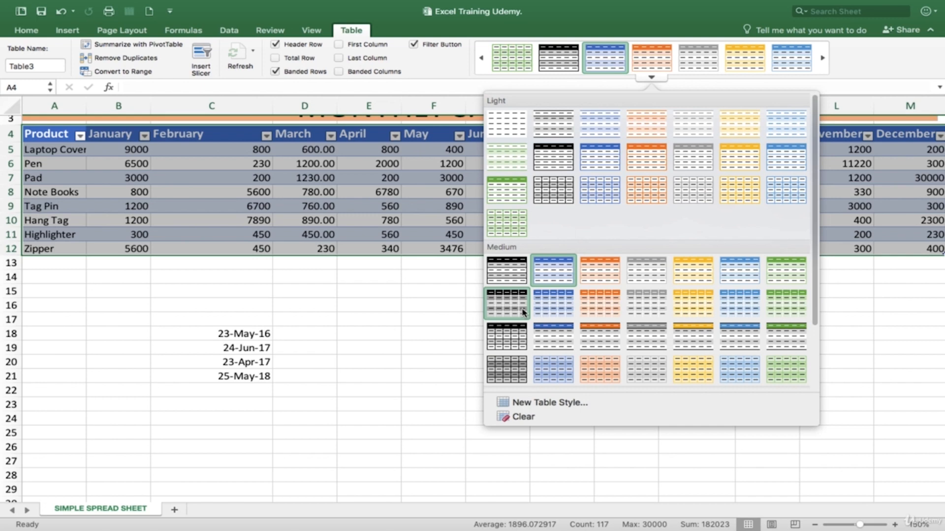
left_click(592, 309)
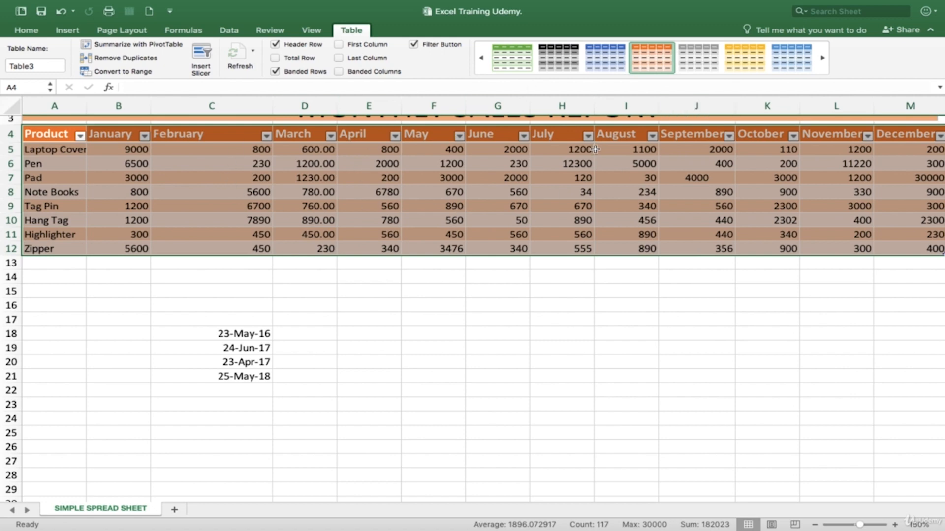
left_click(498, 178)
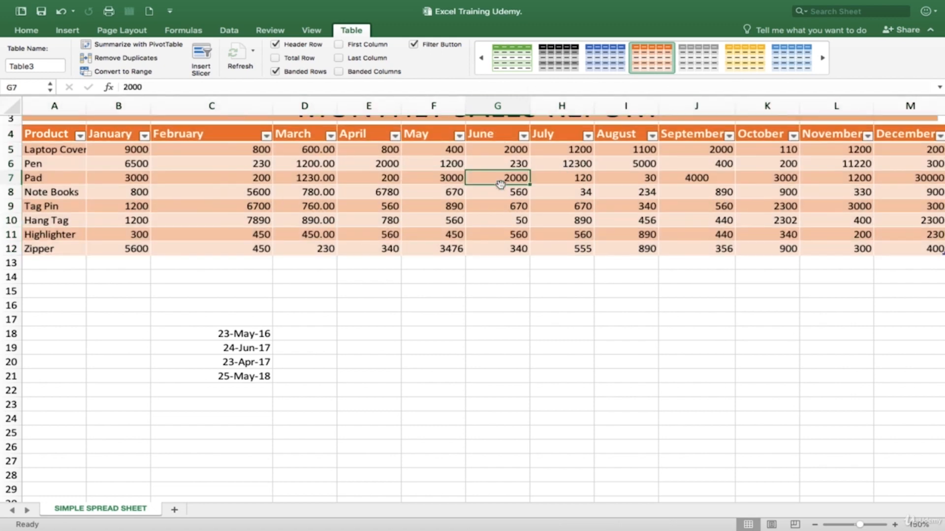
Step: Examine the sort and filter options of the May and August columns, closing each without changes
left_click(459, 138)
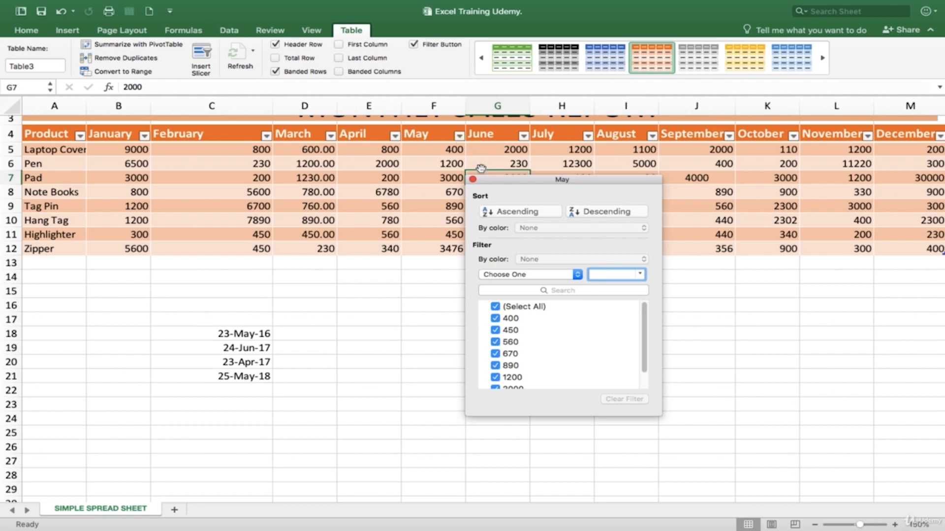
left_click(472, 180)
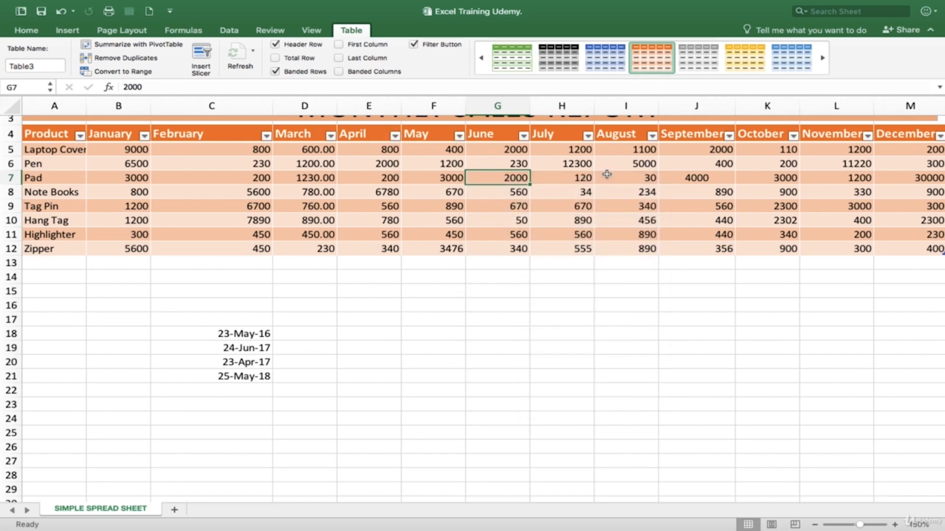
left_click(655, 137)
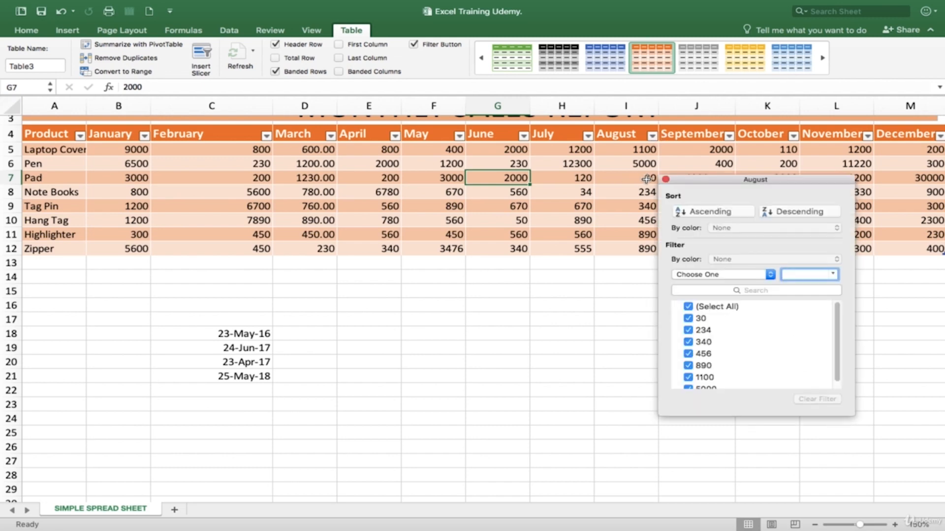
left_click(666, 180)
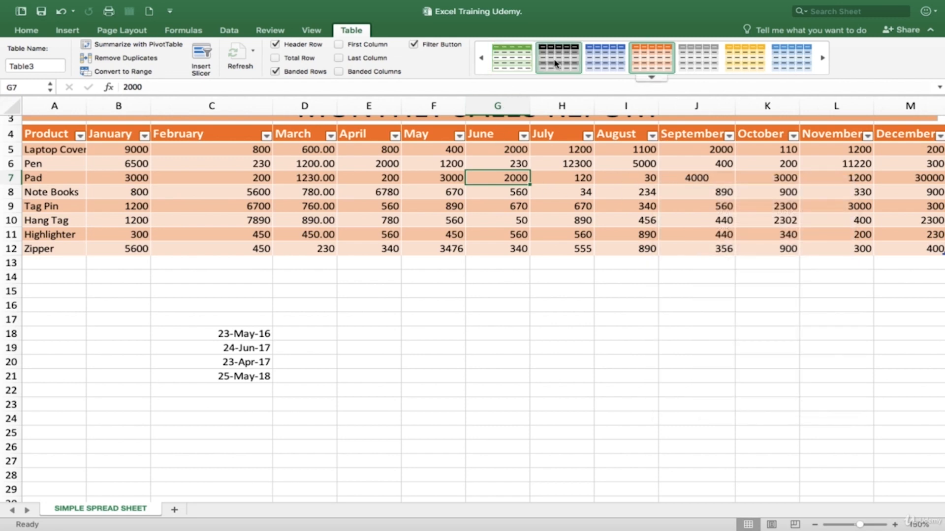
Step: Restyle the sales table with the blue Medium table style and look over the whole report
left_click(605, 59)
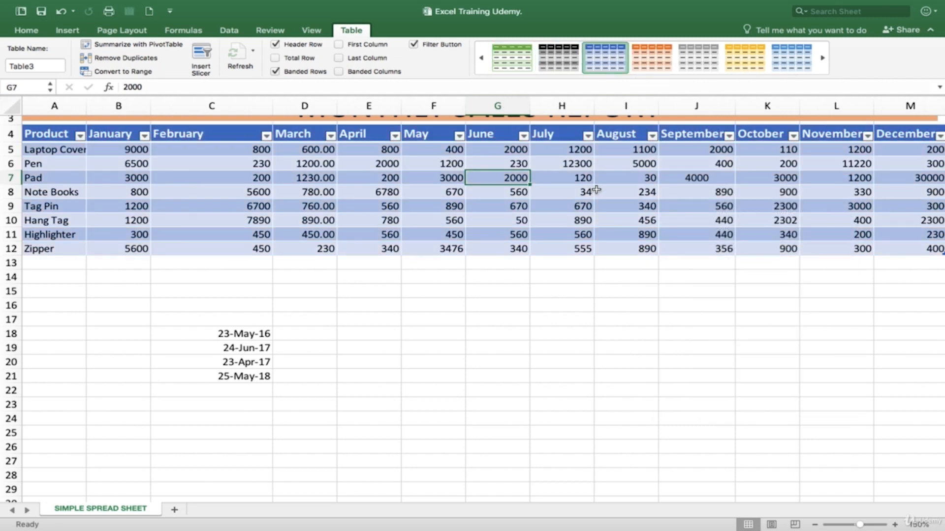
scroll(586, 242, "up", 2)
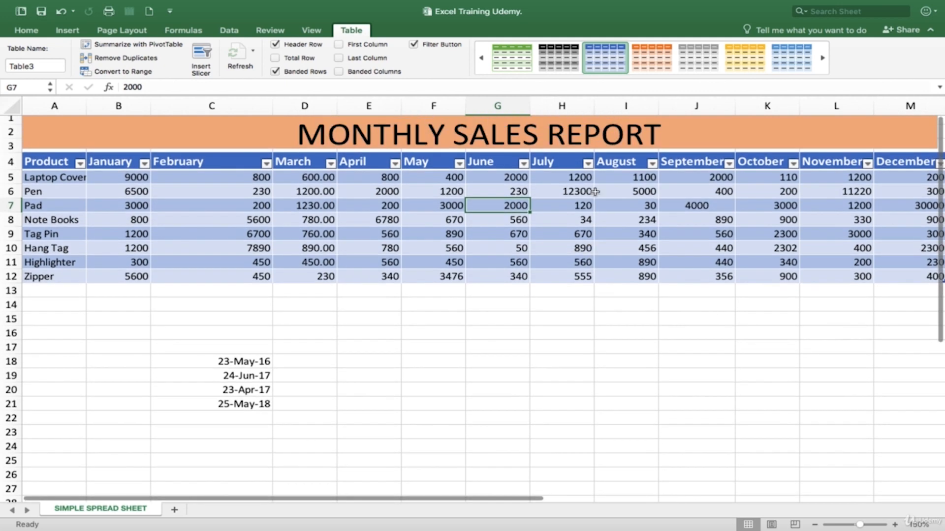
scroll(591, 216, "down", 5)
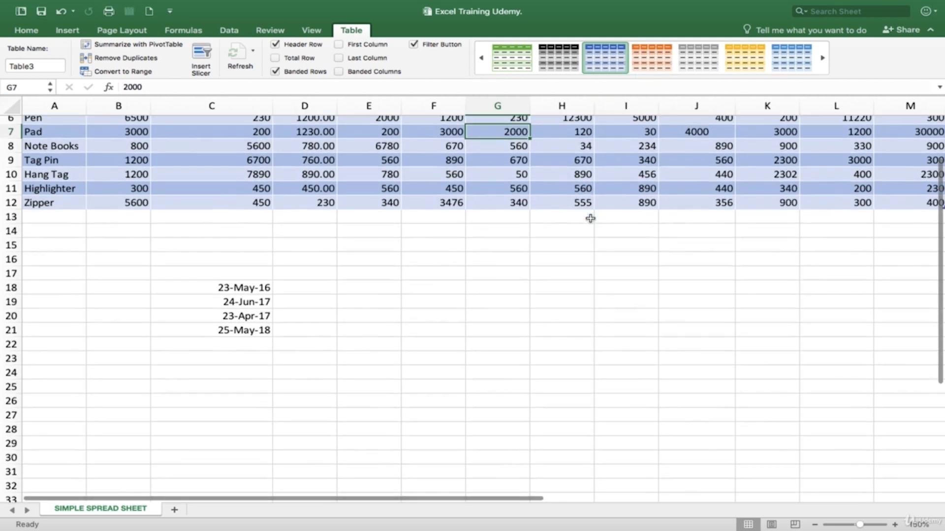
scroll(590, 218, "up", 2)
scroll(590, 218, "up", 2)
scroll(589, 219, "down", 2)
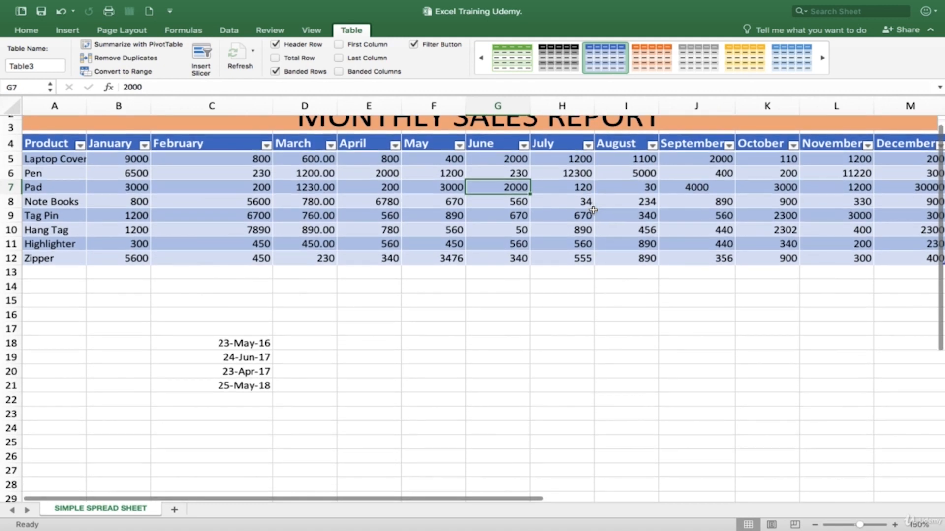
scroll(593, 210, "down", 1)
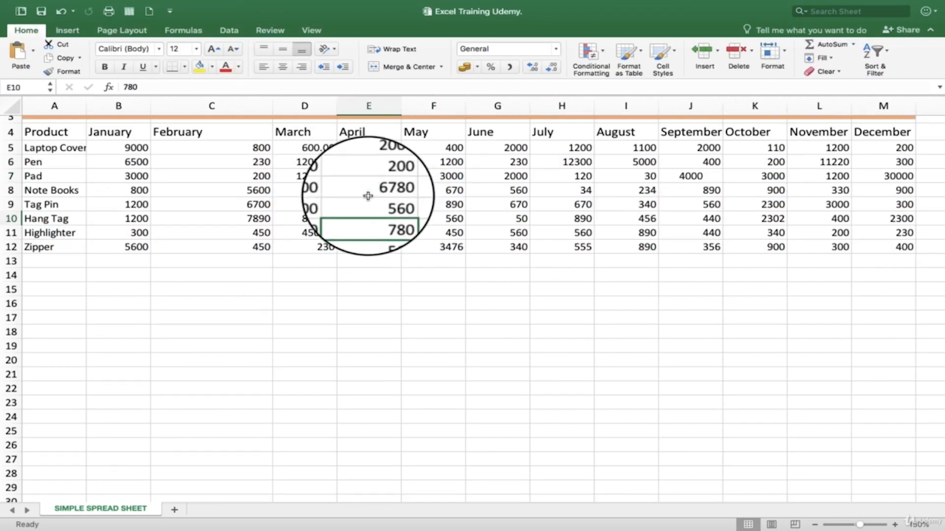
Step: Draw an oval about 2.34 cm high and 4.29 cm wide over the March and April figures and remove its fill
left_click(368, 195)
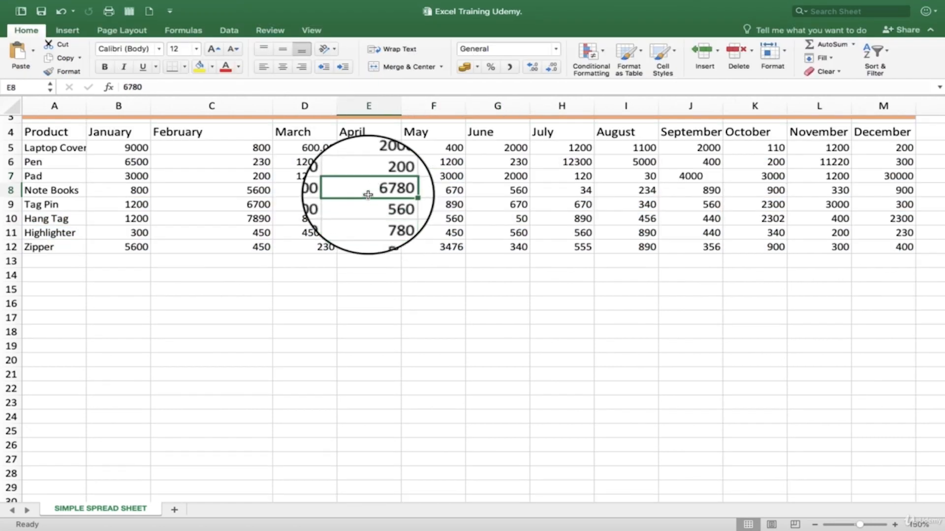
left_click(58, 33)
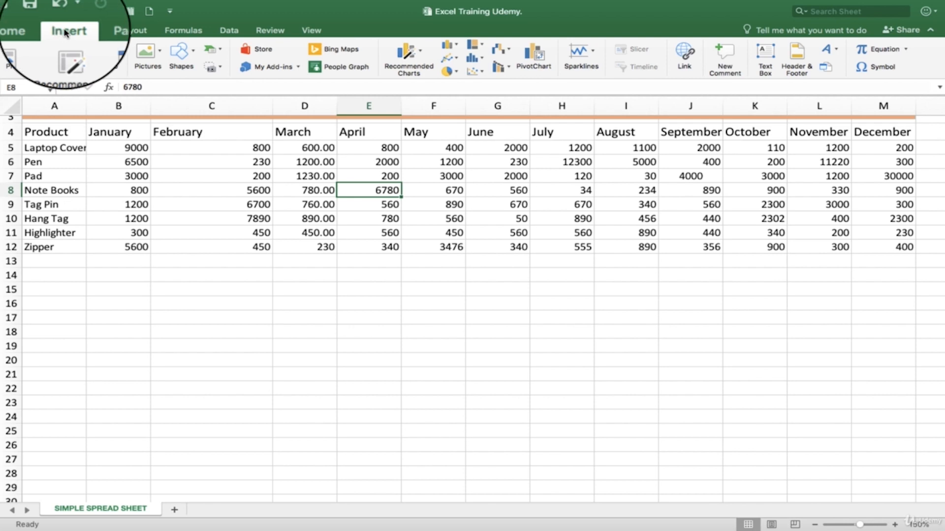
left_click(194, 57)
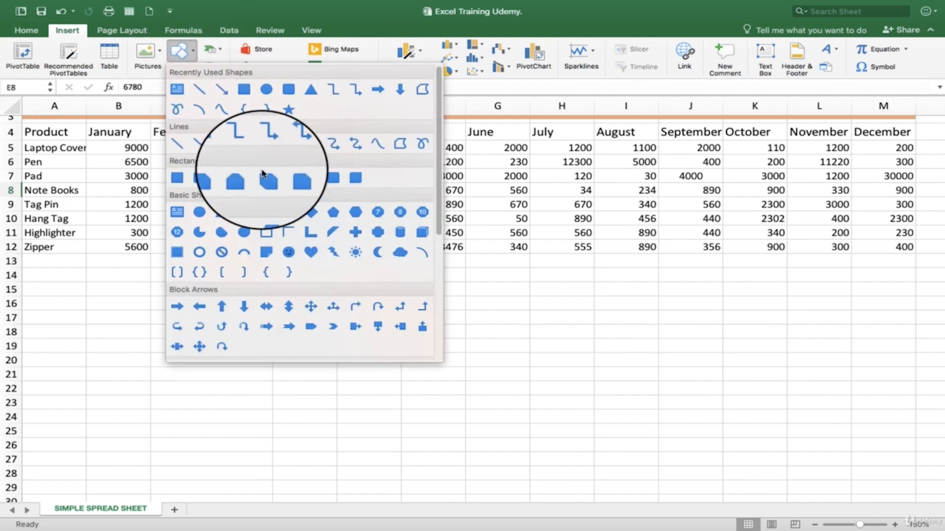
left_click(268, 91)
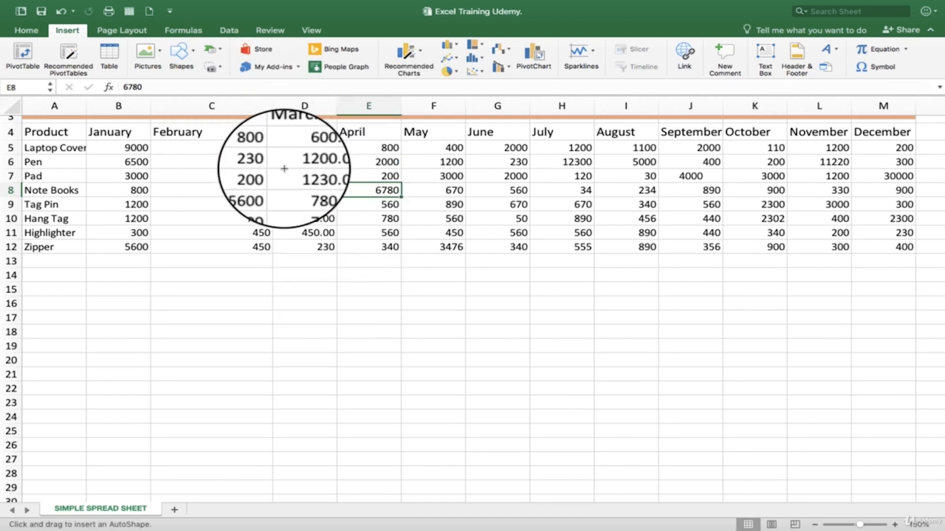
left_click_drag(269, 164, 406, 239)
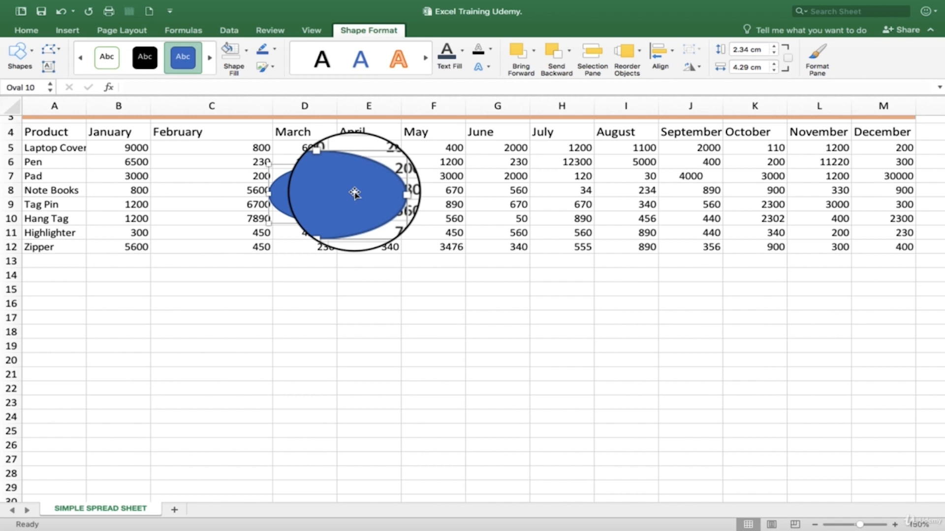
left_click(247, 53)
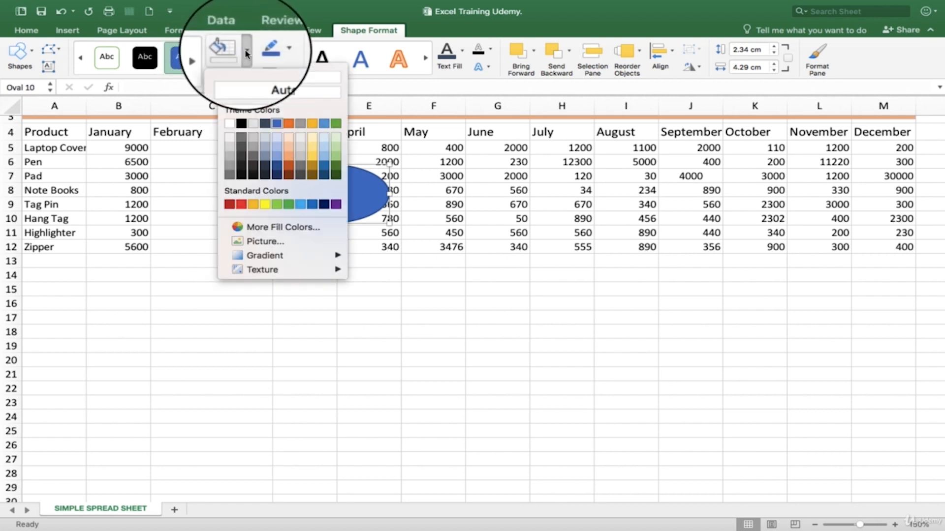
left_click(275, 90)
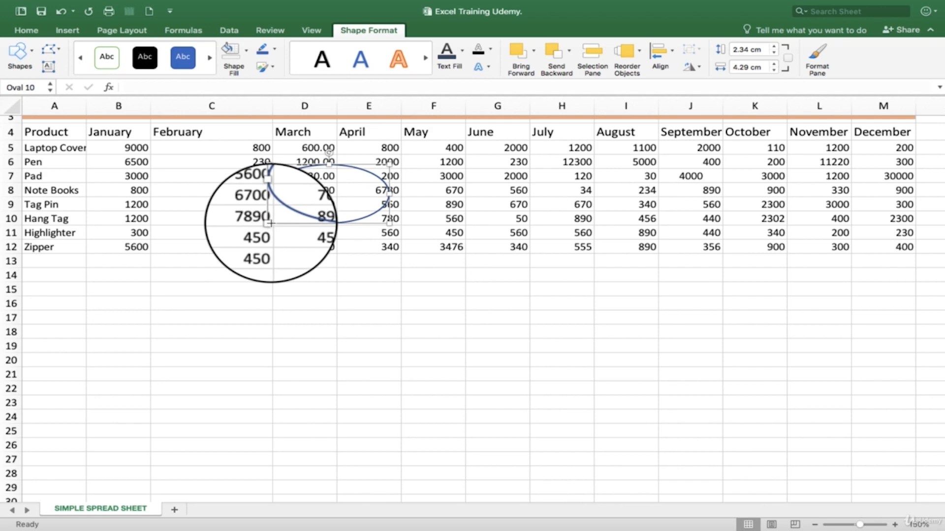
Step: Shrink the oval to about 1.22 cm by 2.26 cm around the Pad row's March figure and deselect it
left_click_drag(270, 223, 296, 210)
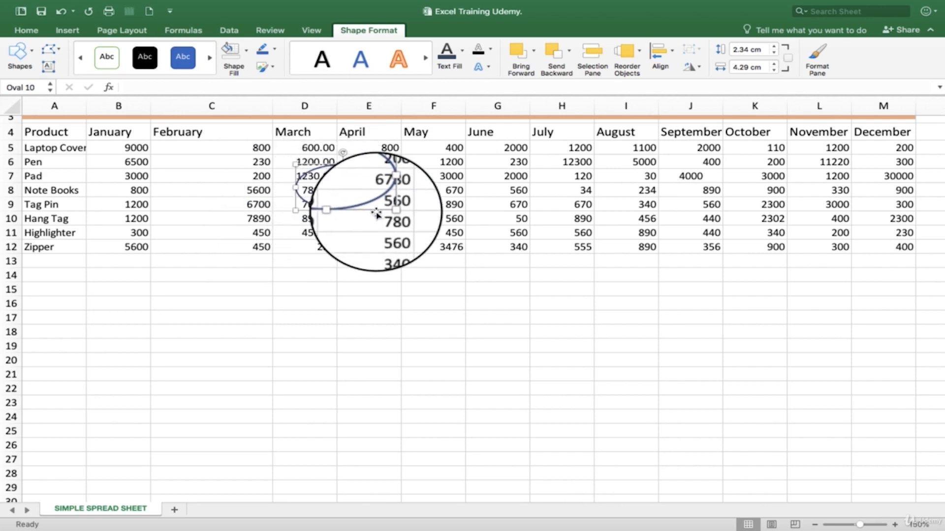
left_click_drag(390, 211, 334, 179)
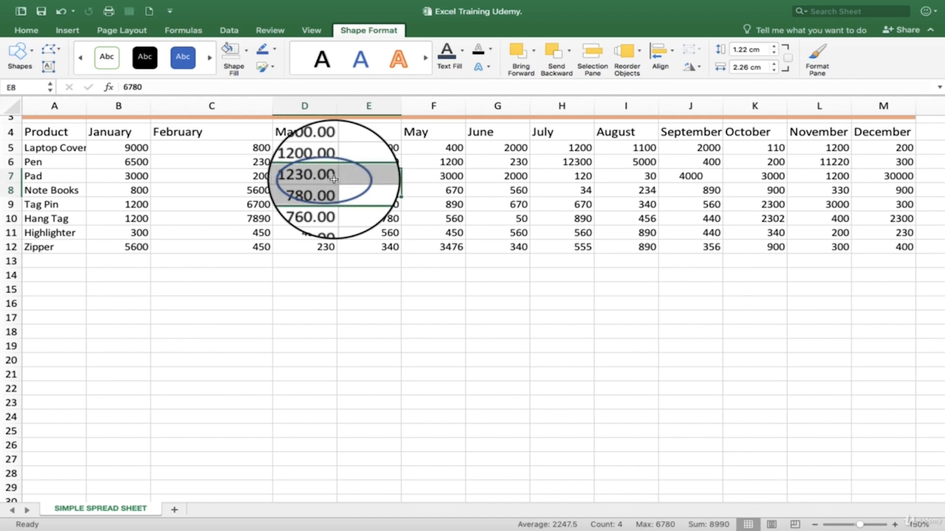
left_click(334, 180)
left_click(342, 185)
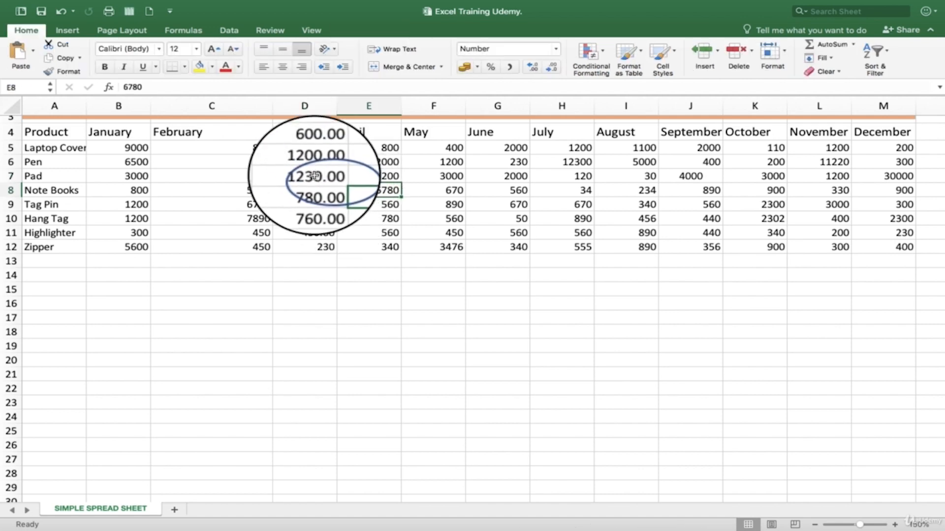
Step: Widen the oval around the Pad row's March figure slightly toward the February column and deselect it
left_click(295, 180)
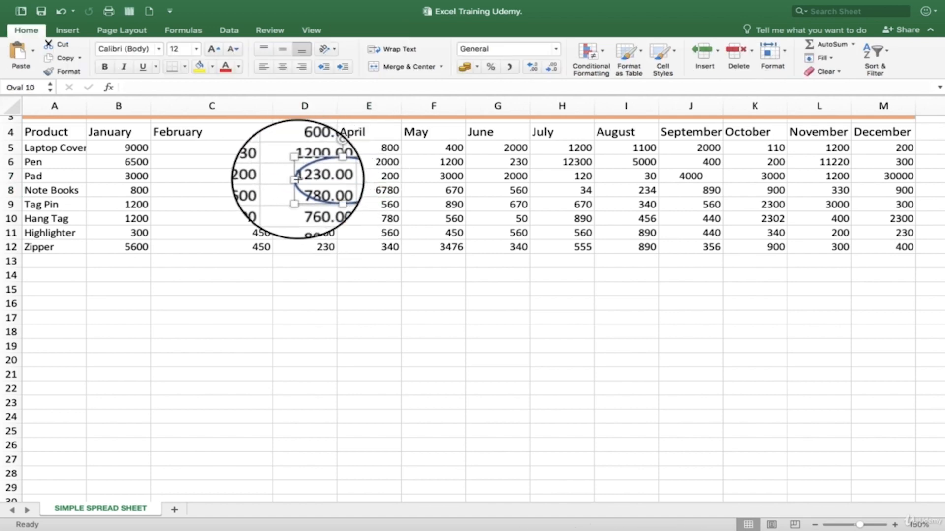
left_click_drag(295, 179, 284, 180)
left_click(382, 275)
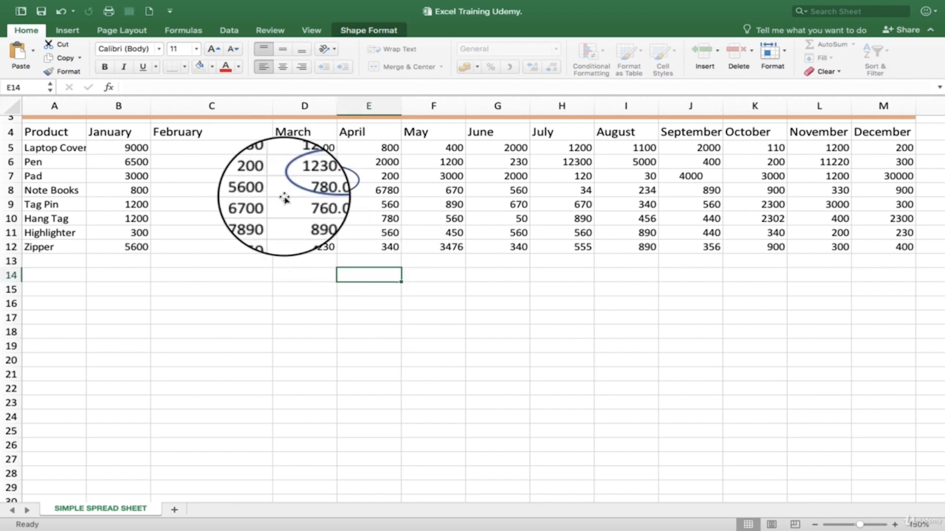
left_click(315, 187)
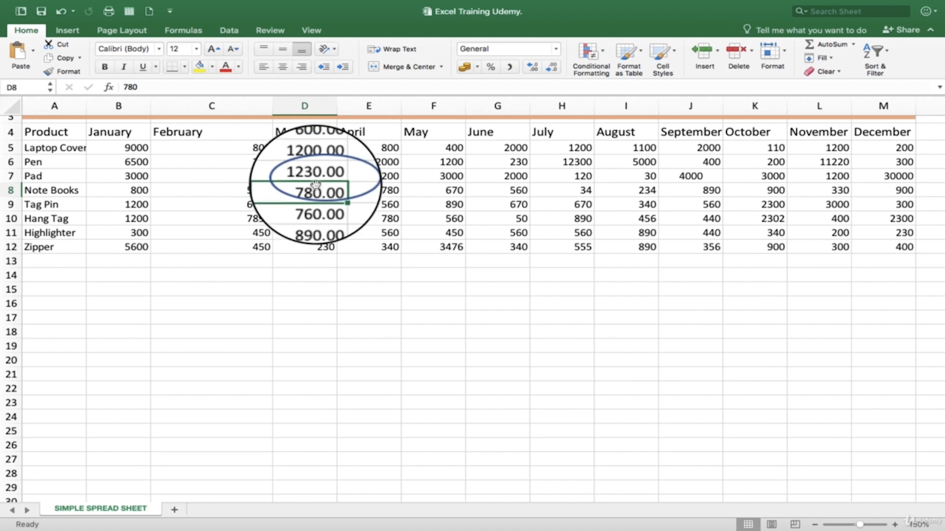
left_click(375, 278)
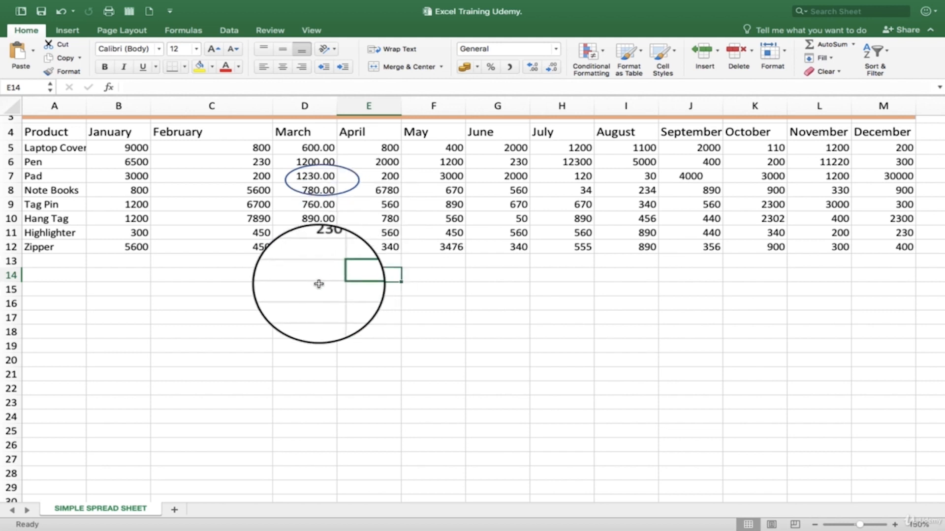
Step: Insert the picture dollar-1971102_1920.png from the STOCK PHOTOS folder at cell E14
left_click(64, 33)
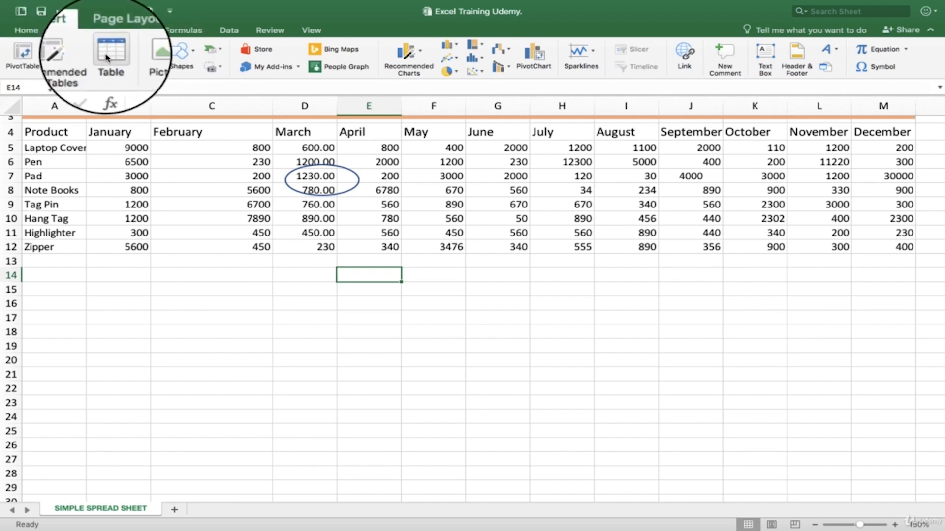
left_click(160, 52)
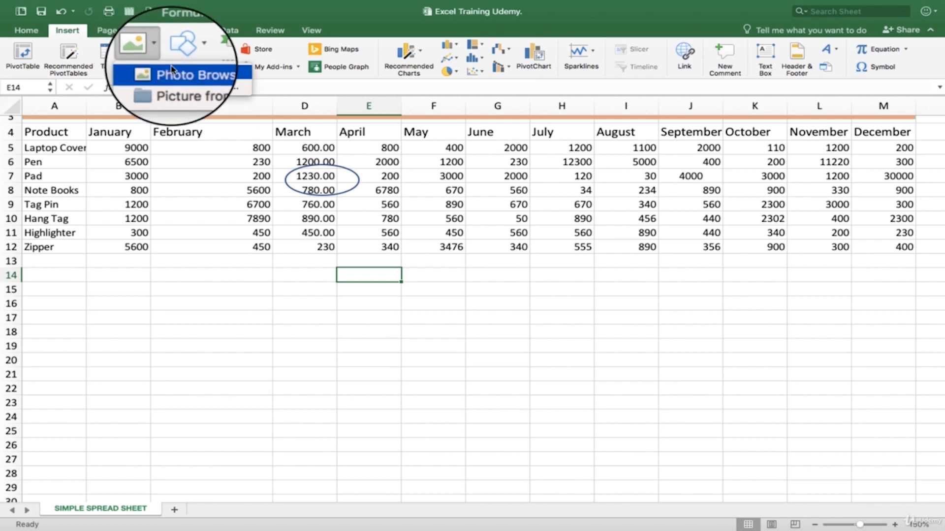
left_click(189, 87)
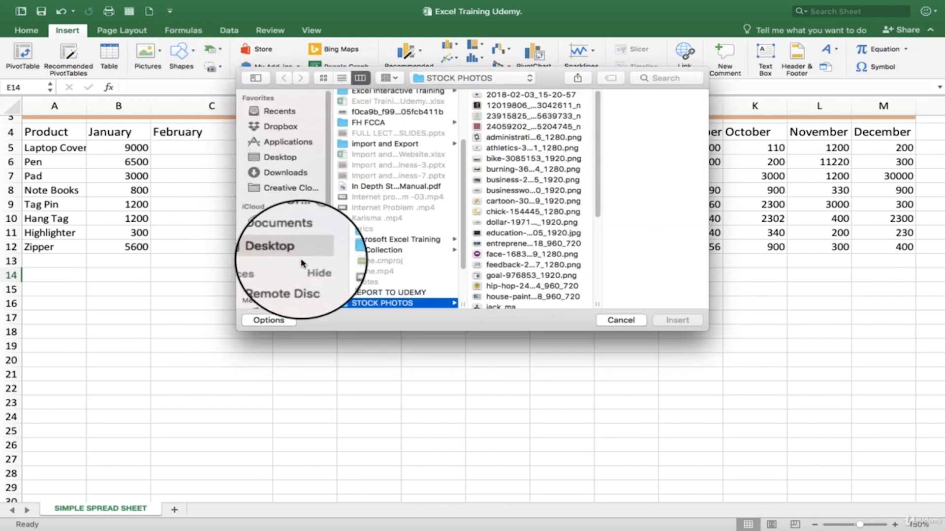
left_click(505, 226)
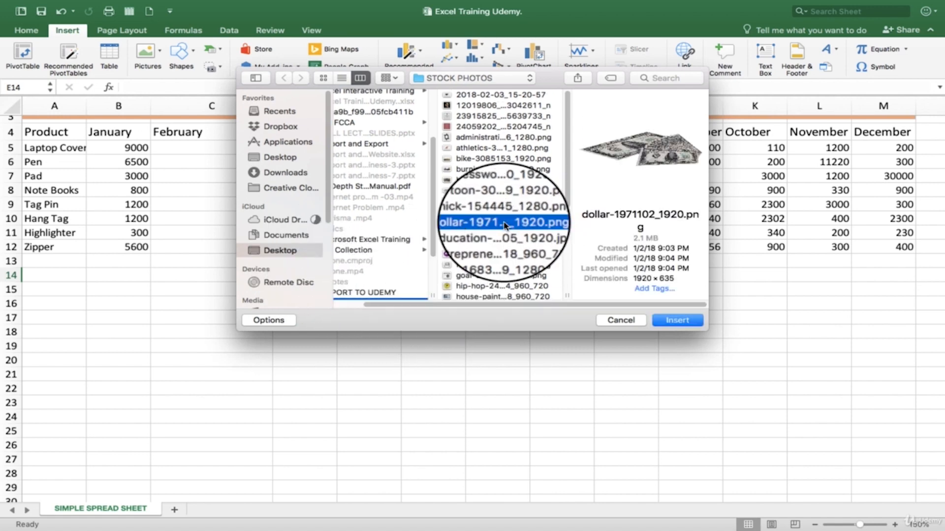
left_click(668, 324)
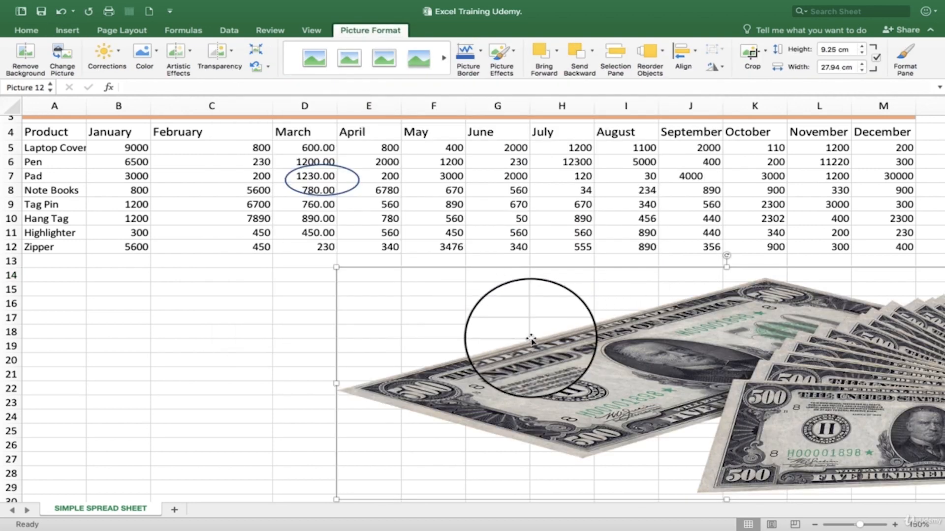
Step: Shrink the dollar picture to about 3.35 cm high and 10.11 cm wide and place it below the table under the January to March columns
left_click_drag(731, 319, 451, 334)
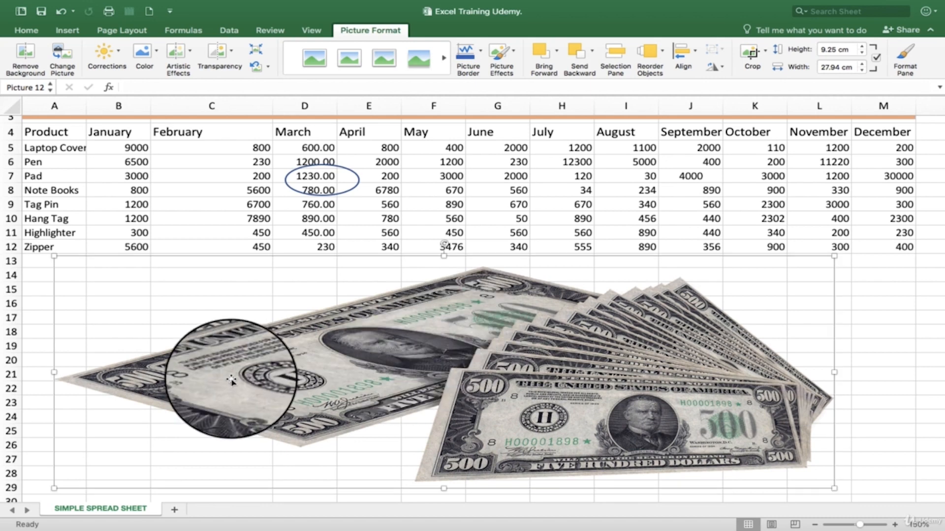
left_click_drag(54, 489, 397, 342)
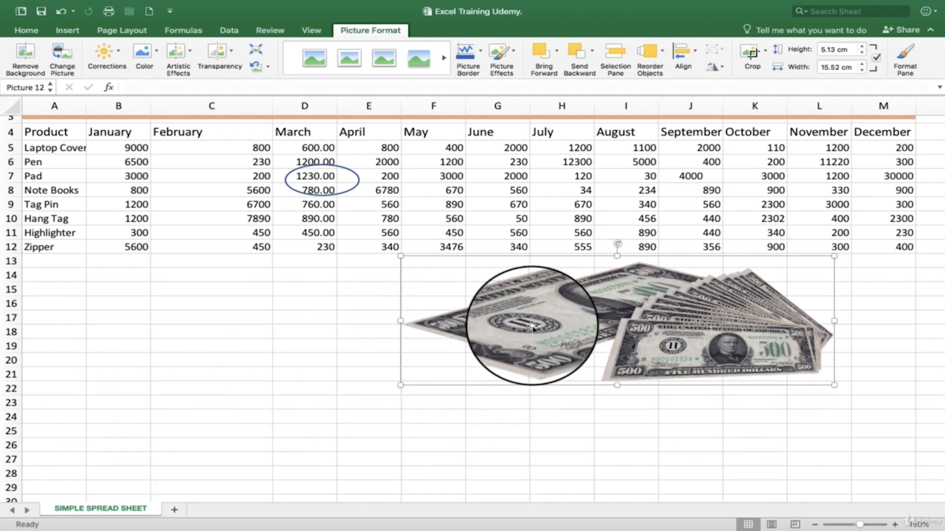
left_click_drag(527, 305, 432, 379)
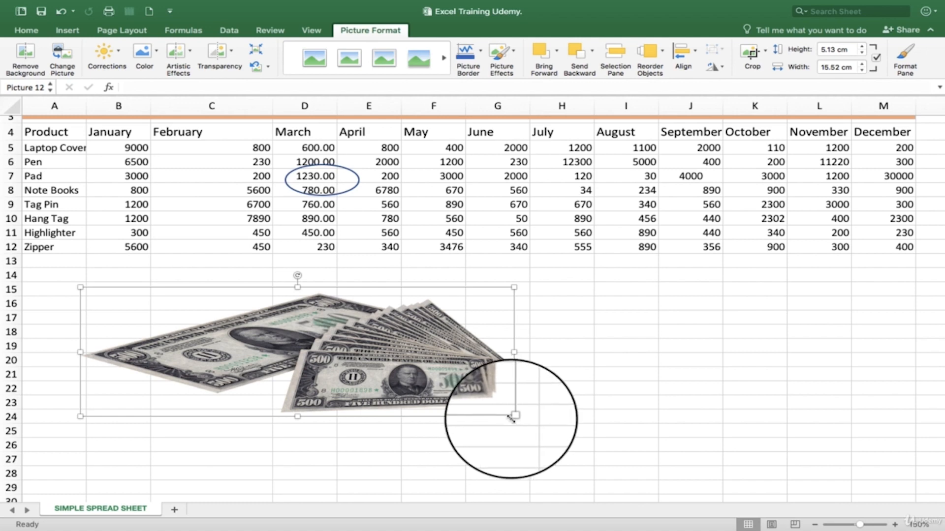
left_click_drag(525, 412, 363, 371)
left_click_drag(256, 317, 243, 337)
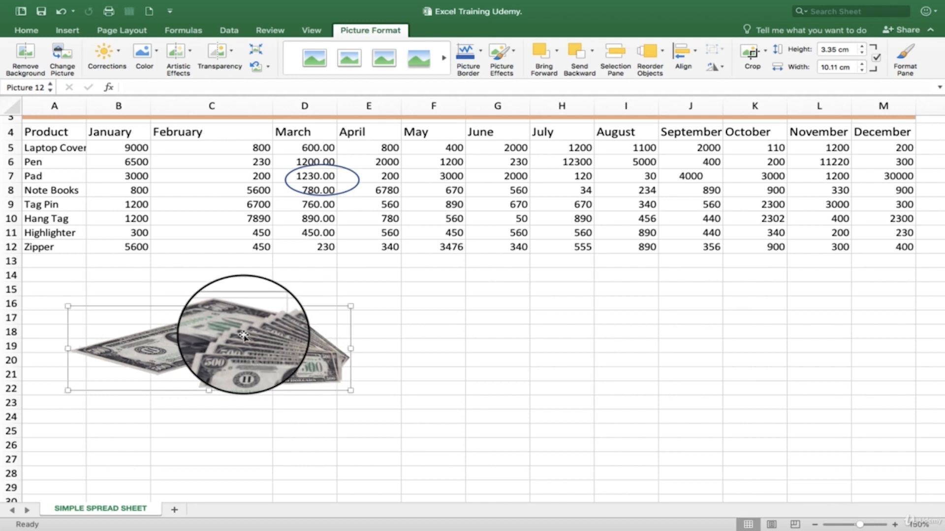
left_click_drag(244, 336, 234, 335)
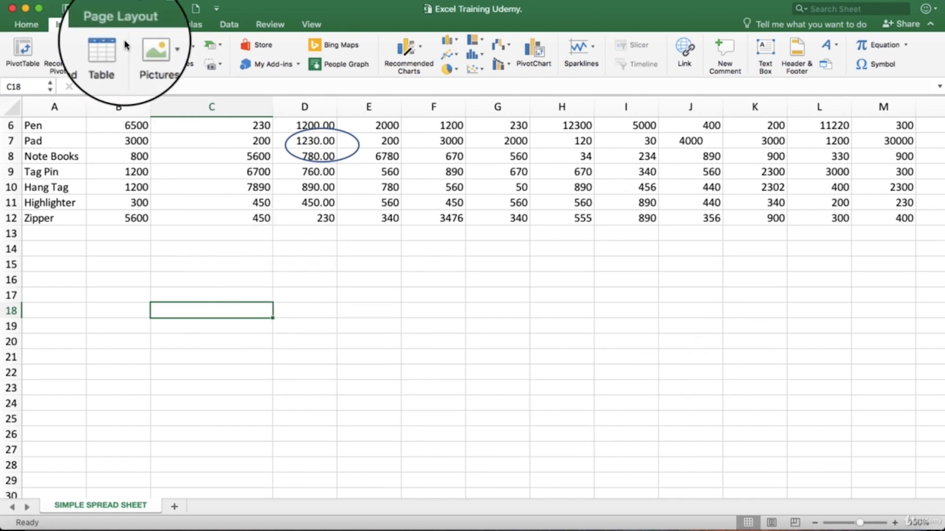
Step: Insert the Relationship SmartArt graphic with two arrows pointing in opposite directions
left_click(221, 43)
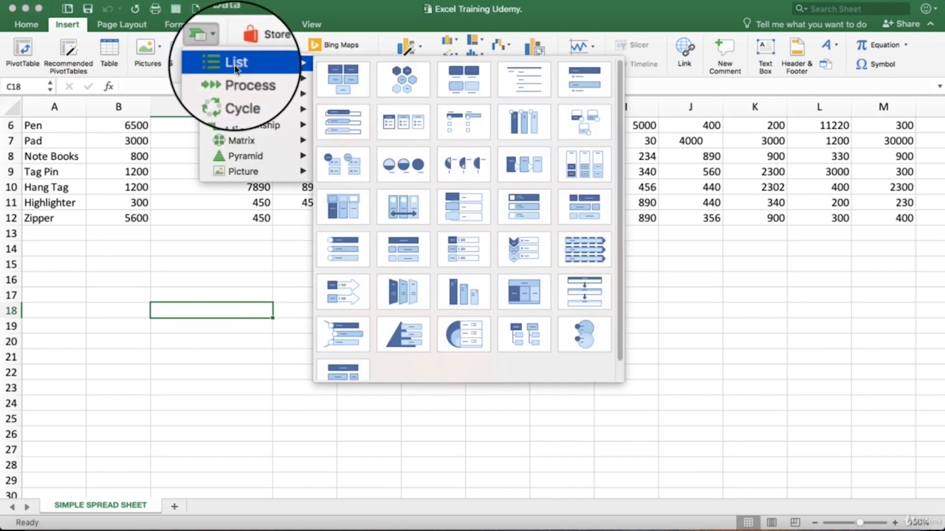
mouse_move(228, 107)
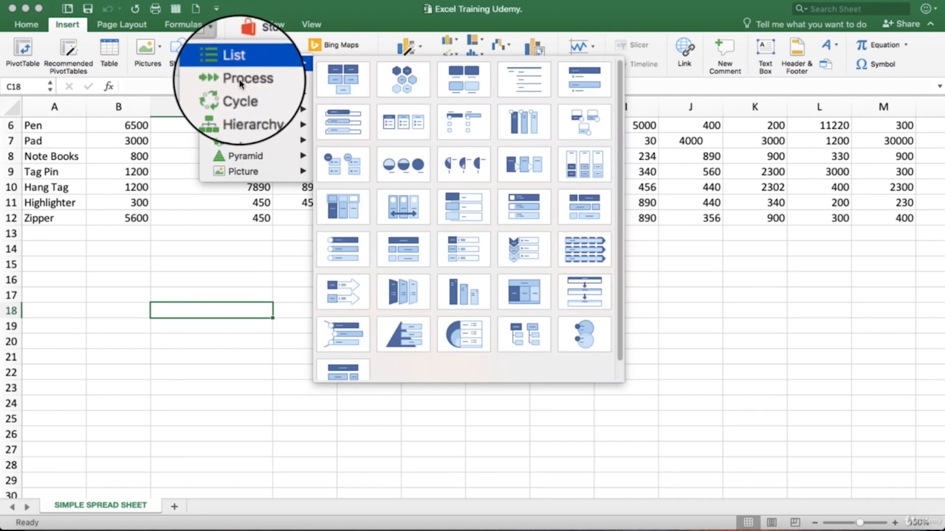
mouse_move(245, 121)
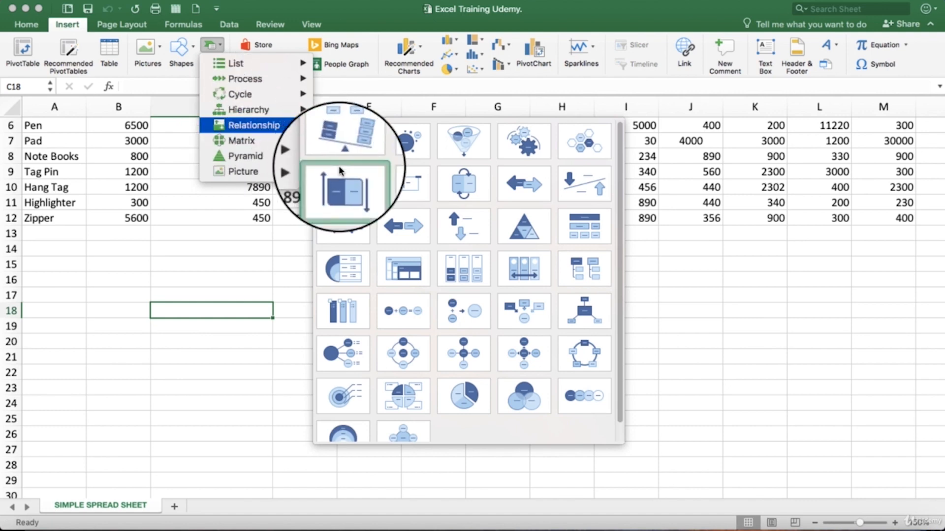
left_click(402, 228)
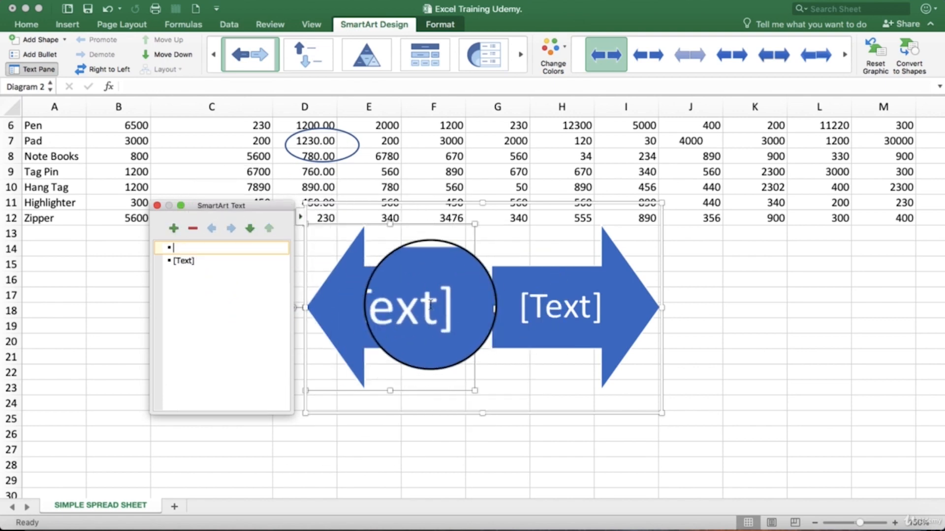
Step: Label the SmartArt's left-pointing arrow "Udemy" and its right-pointing arrow "instructor"
left_click(189, 256)
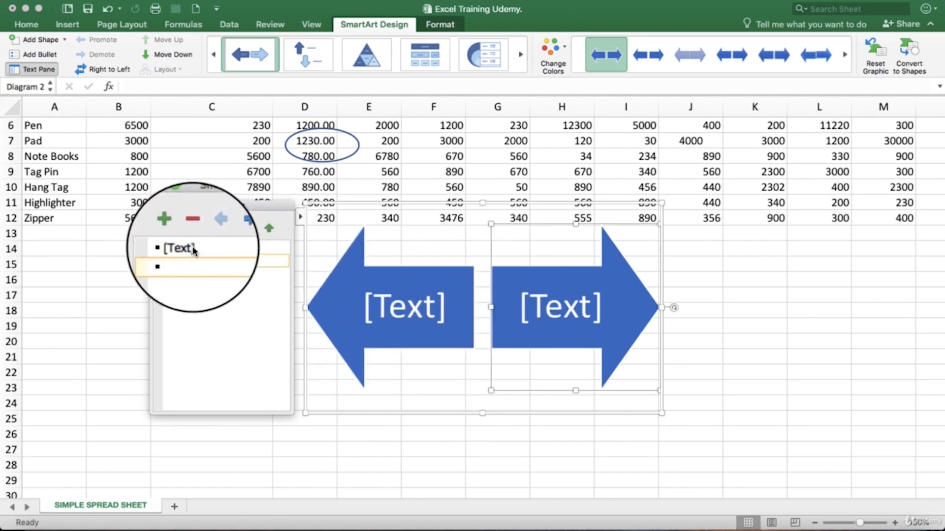
left_click(193, 249)
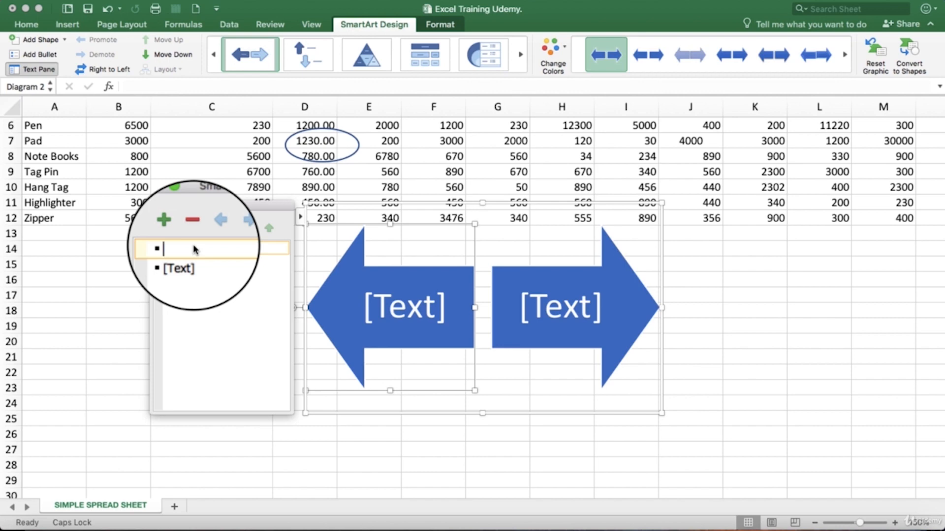
type("Ude")
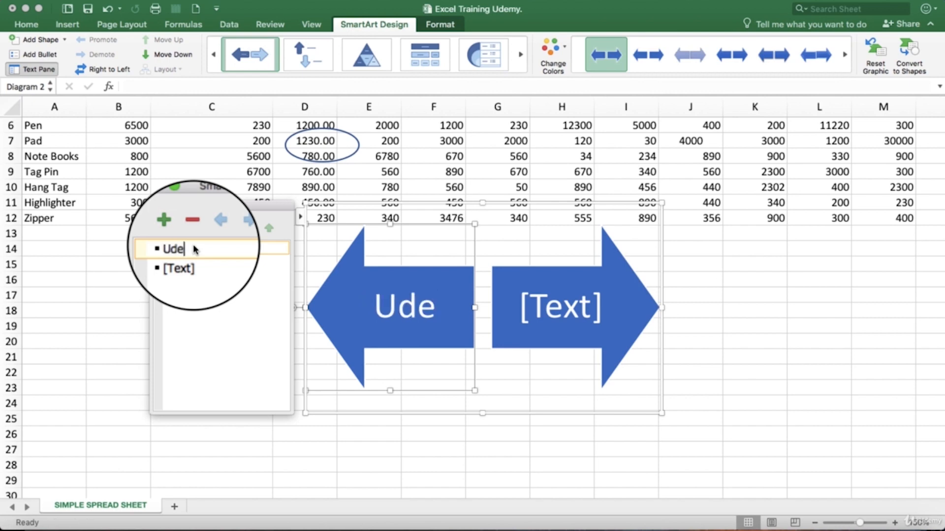
type("my")
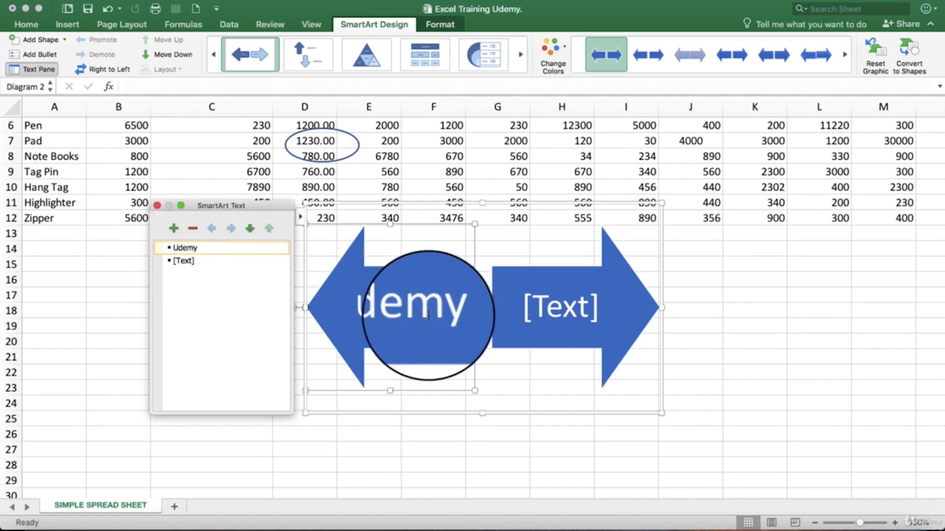
left_click(191, 264)
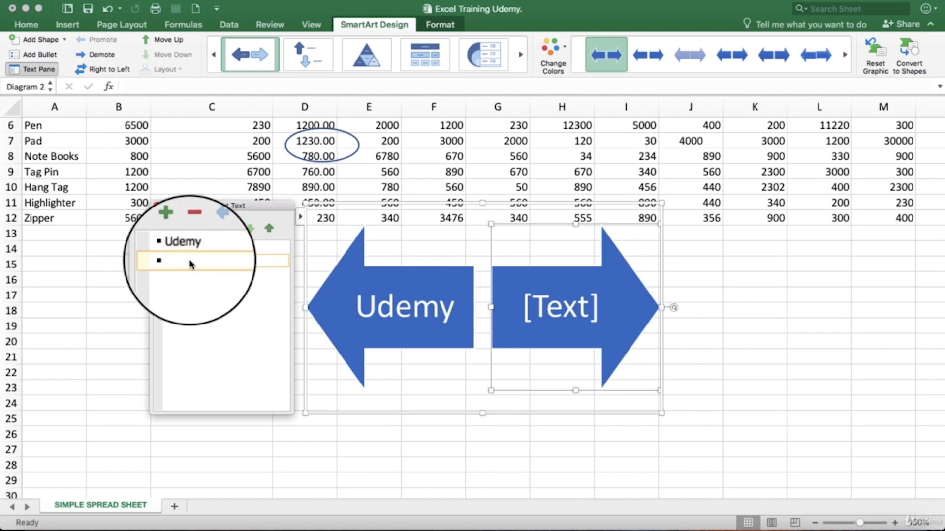
type("ins")
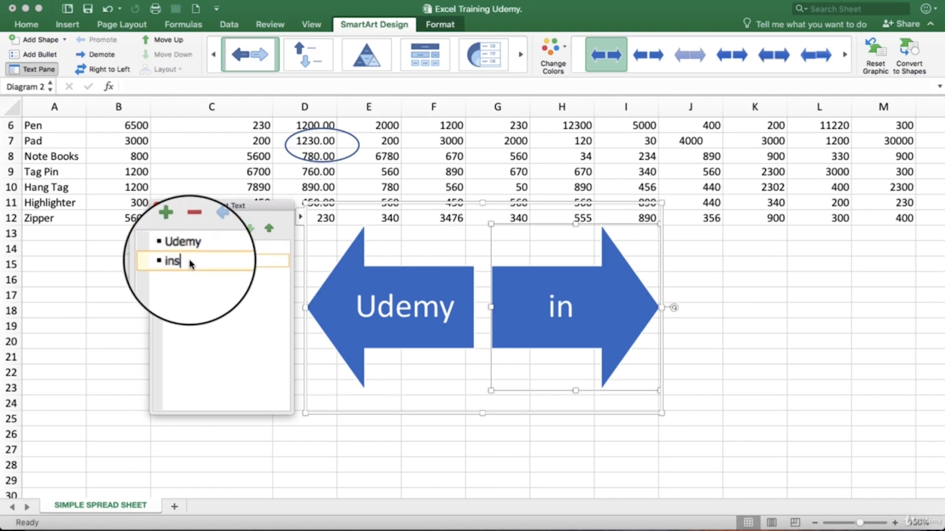
type("truct")
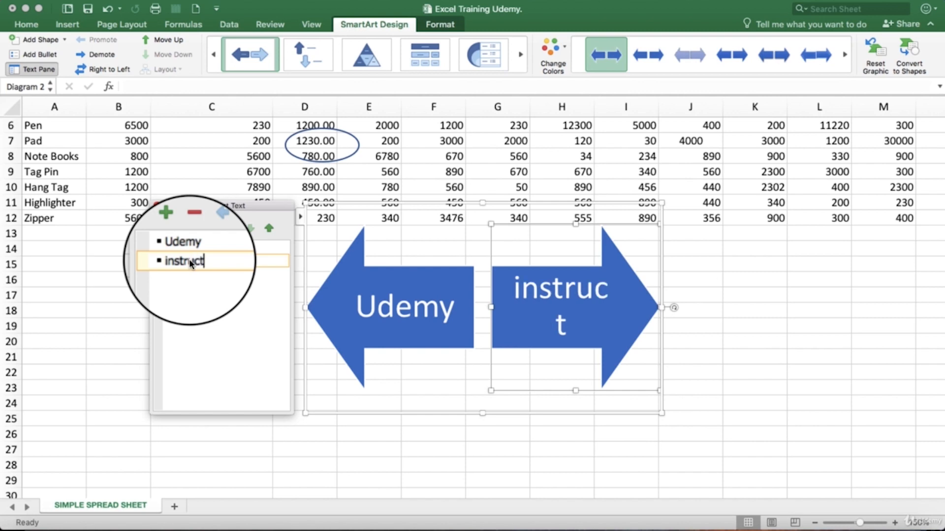
type("or")
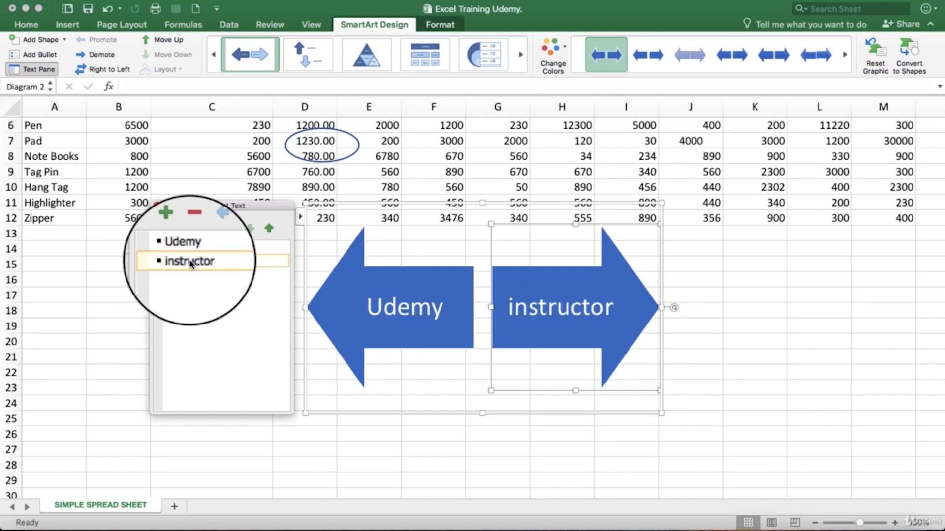
left_click(563, 326)
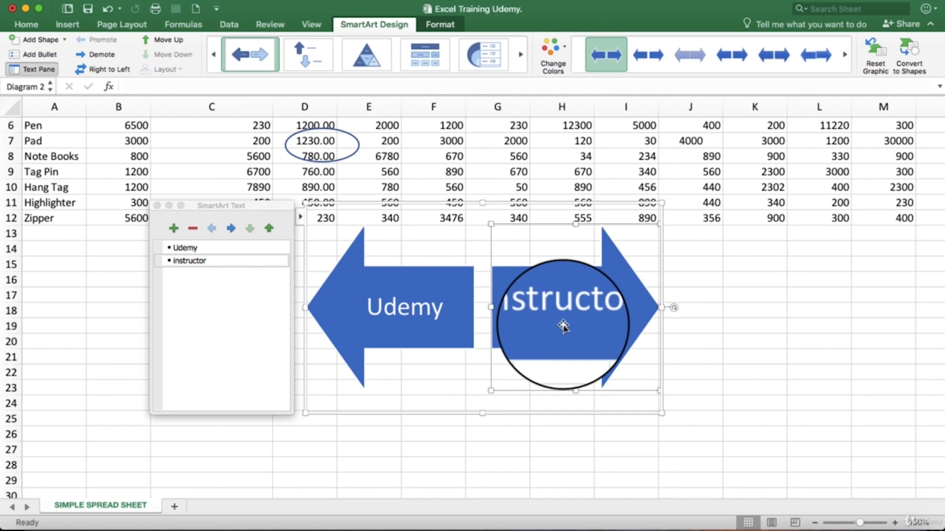
Step: Review the Relationship SmartArt layouts again and close the gallery without inserting another graphic
left_click(67, 25)
left_click(220, 47)
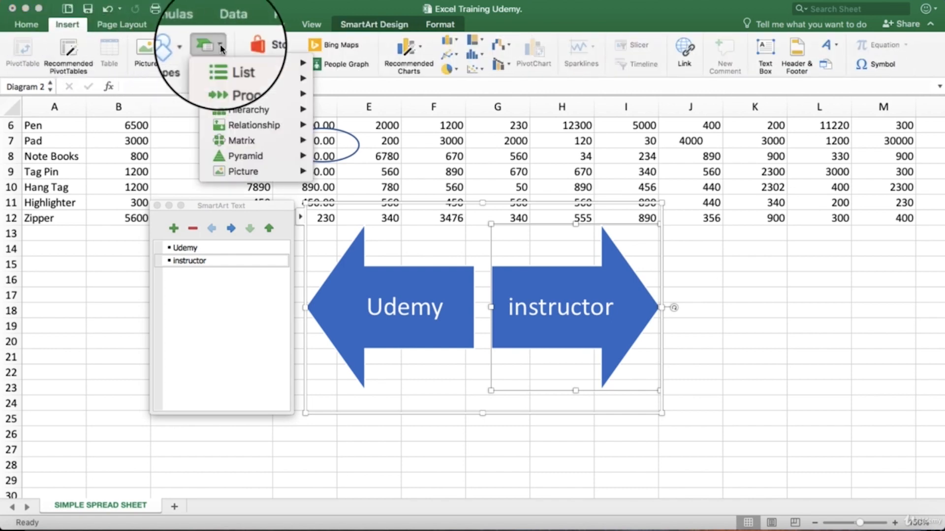
mouse_move(245, 127)
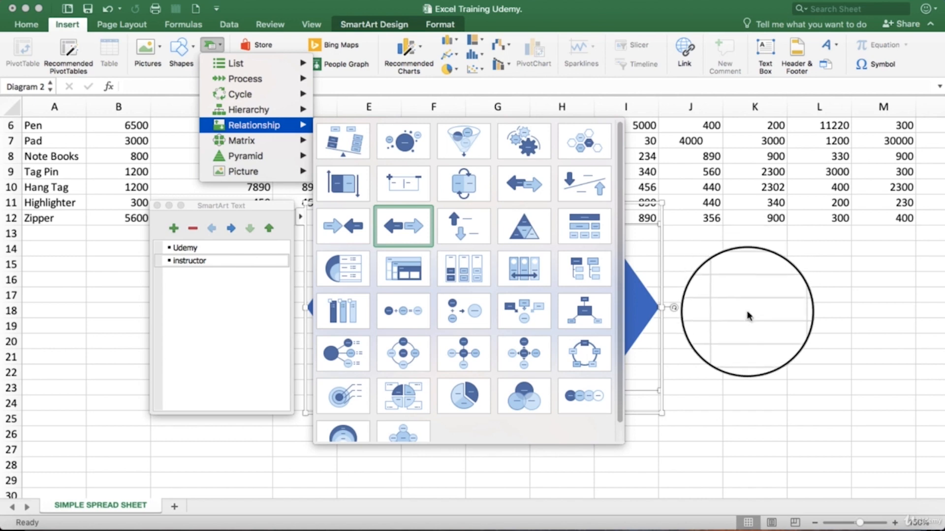
left_click(742, 318)
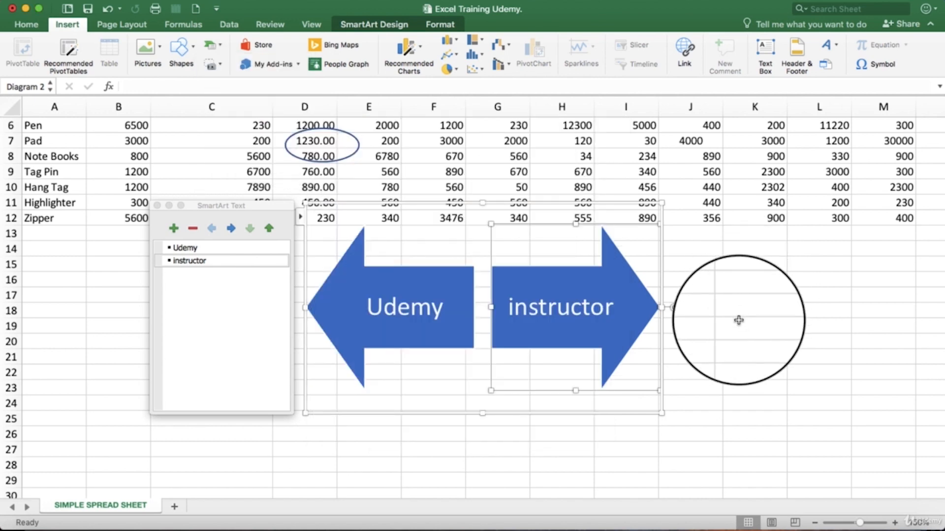